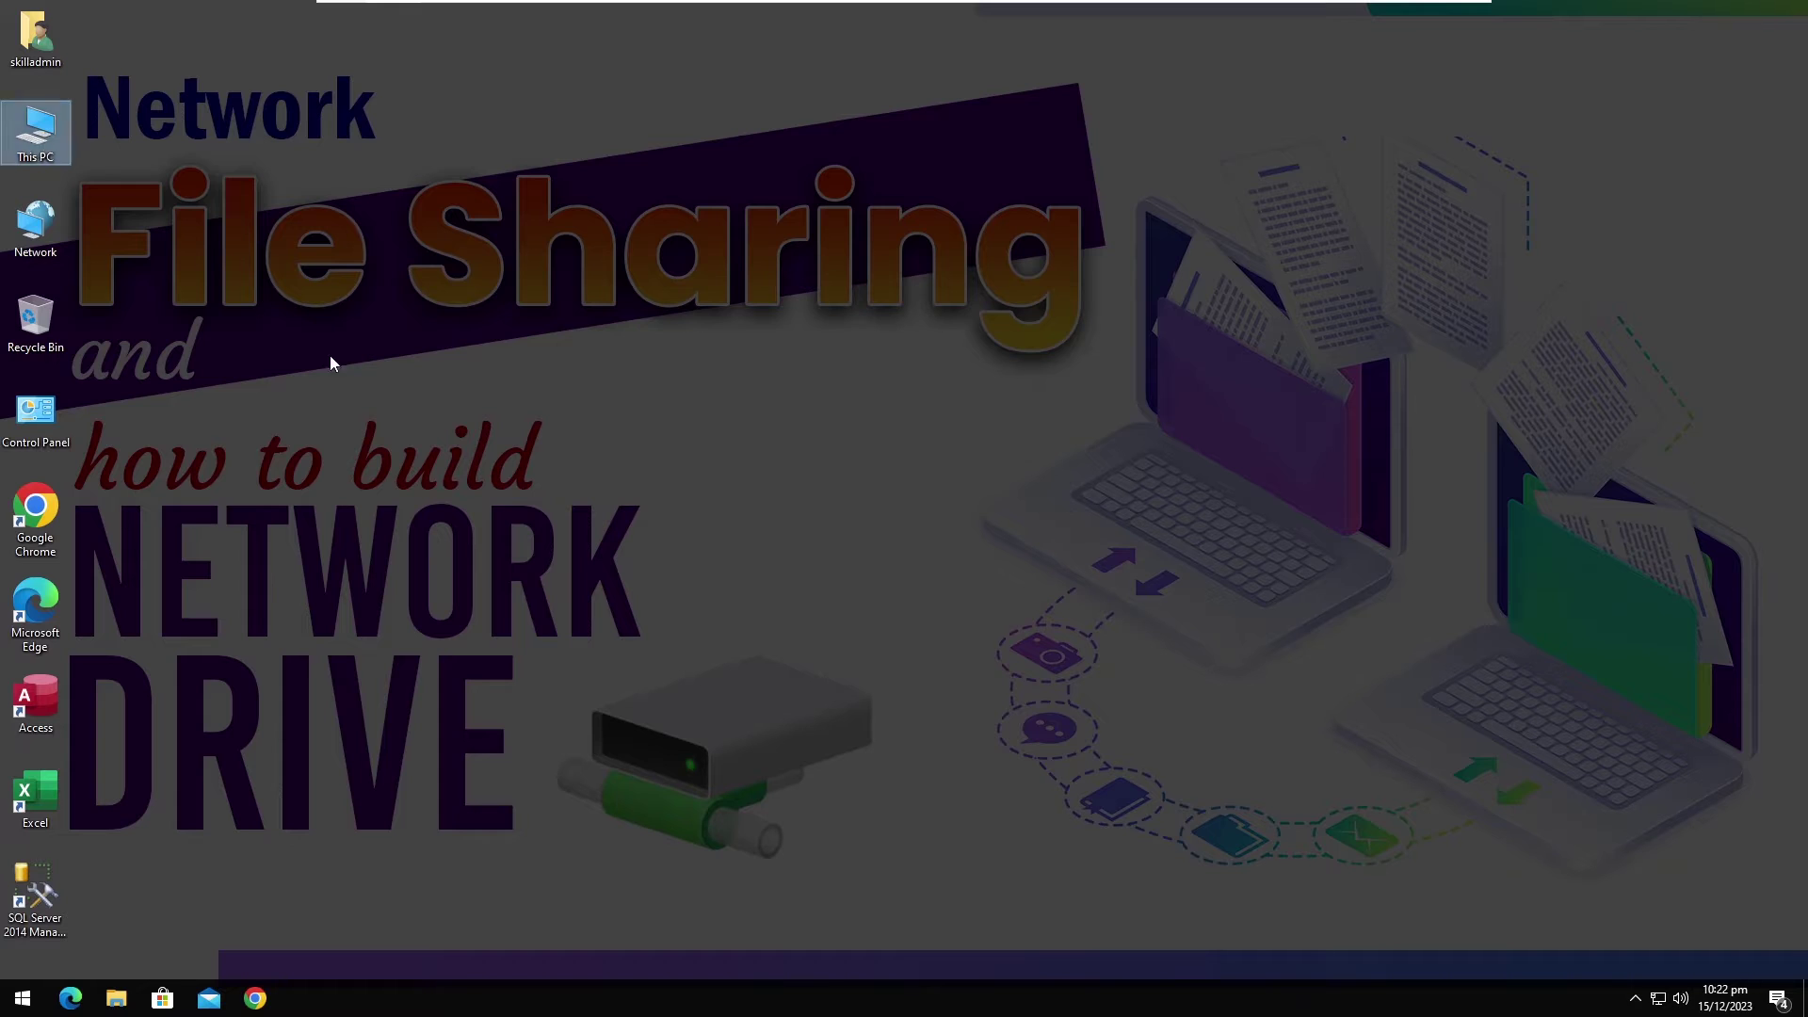
# - Create a folder named MySharedFolder on Local Disk (D:) and open its Properties
pyautogui.press('super+e')
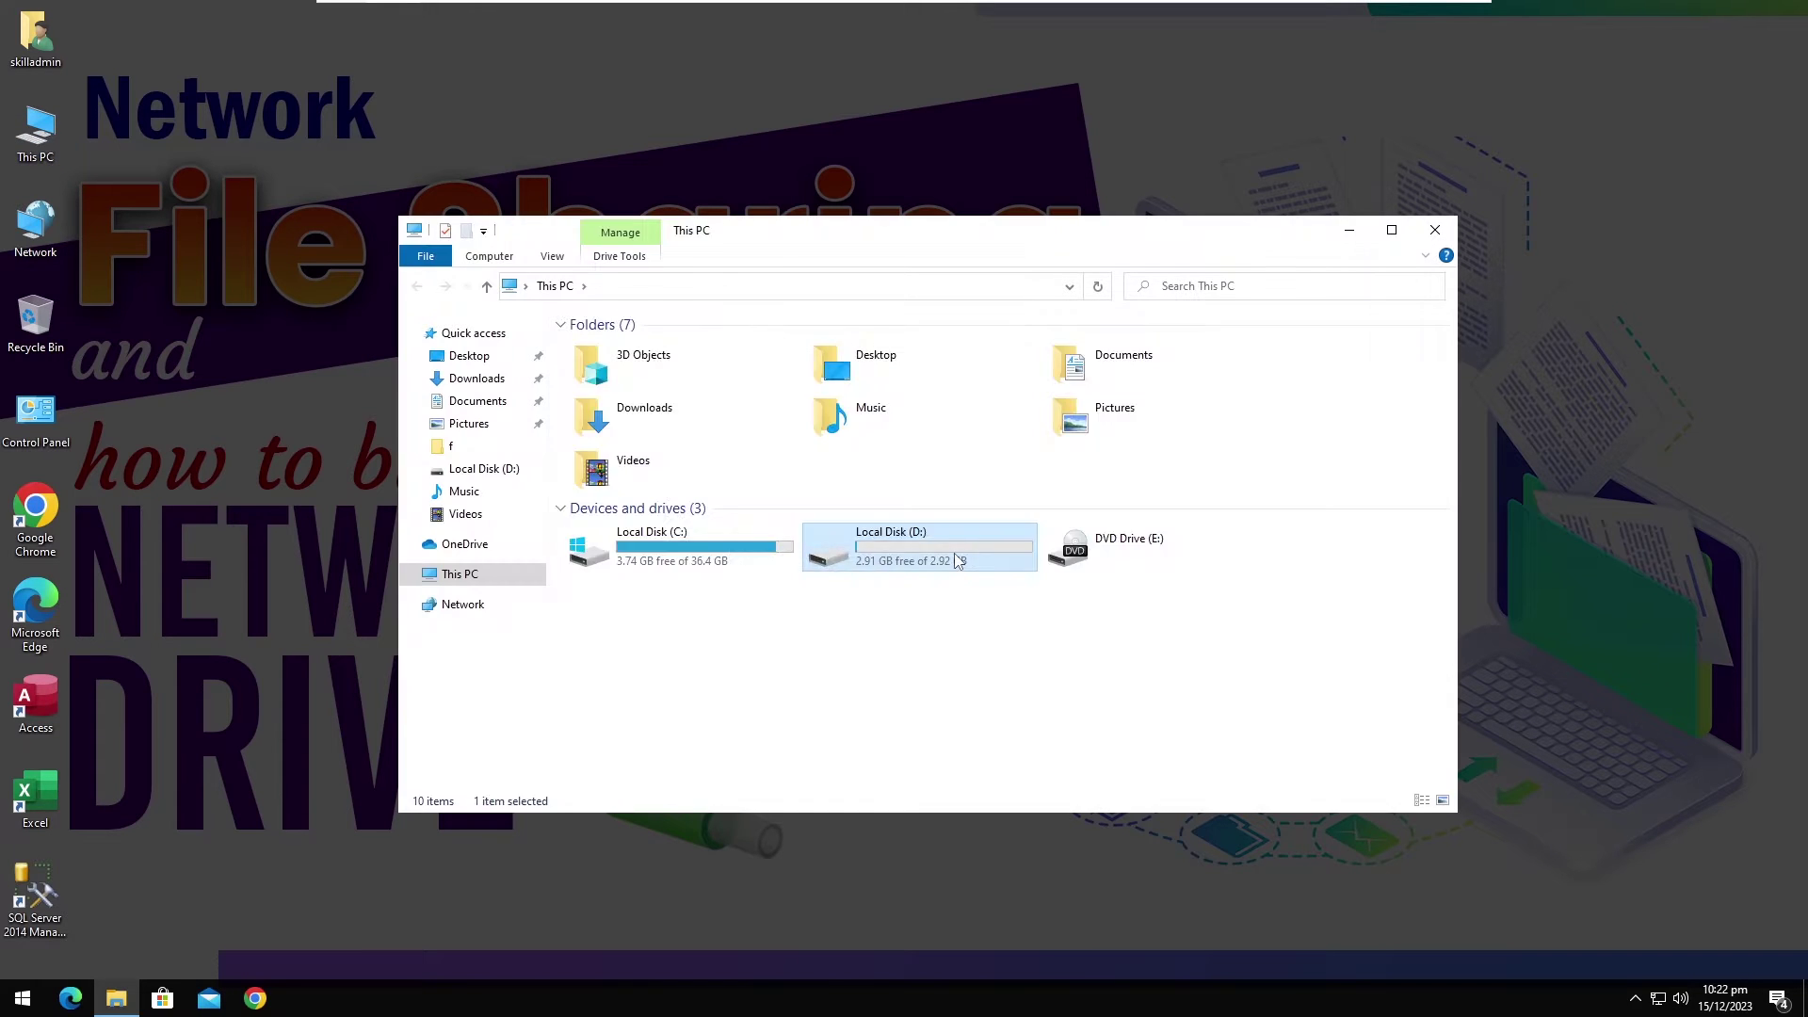
pyautogui.doubleClick(861, 532)
pyautogui.rightClick(728, 446)
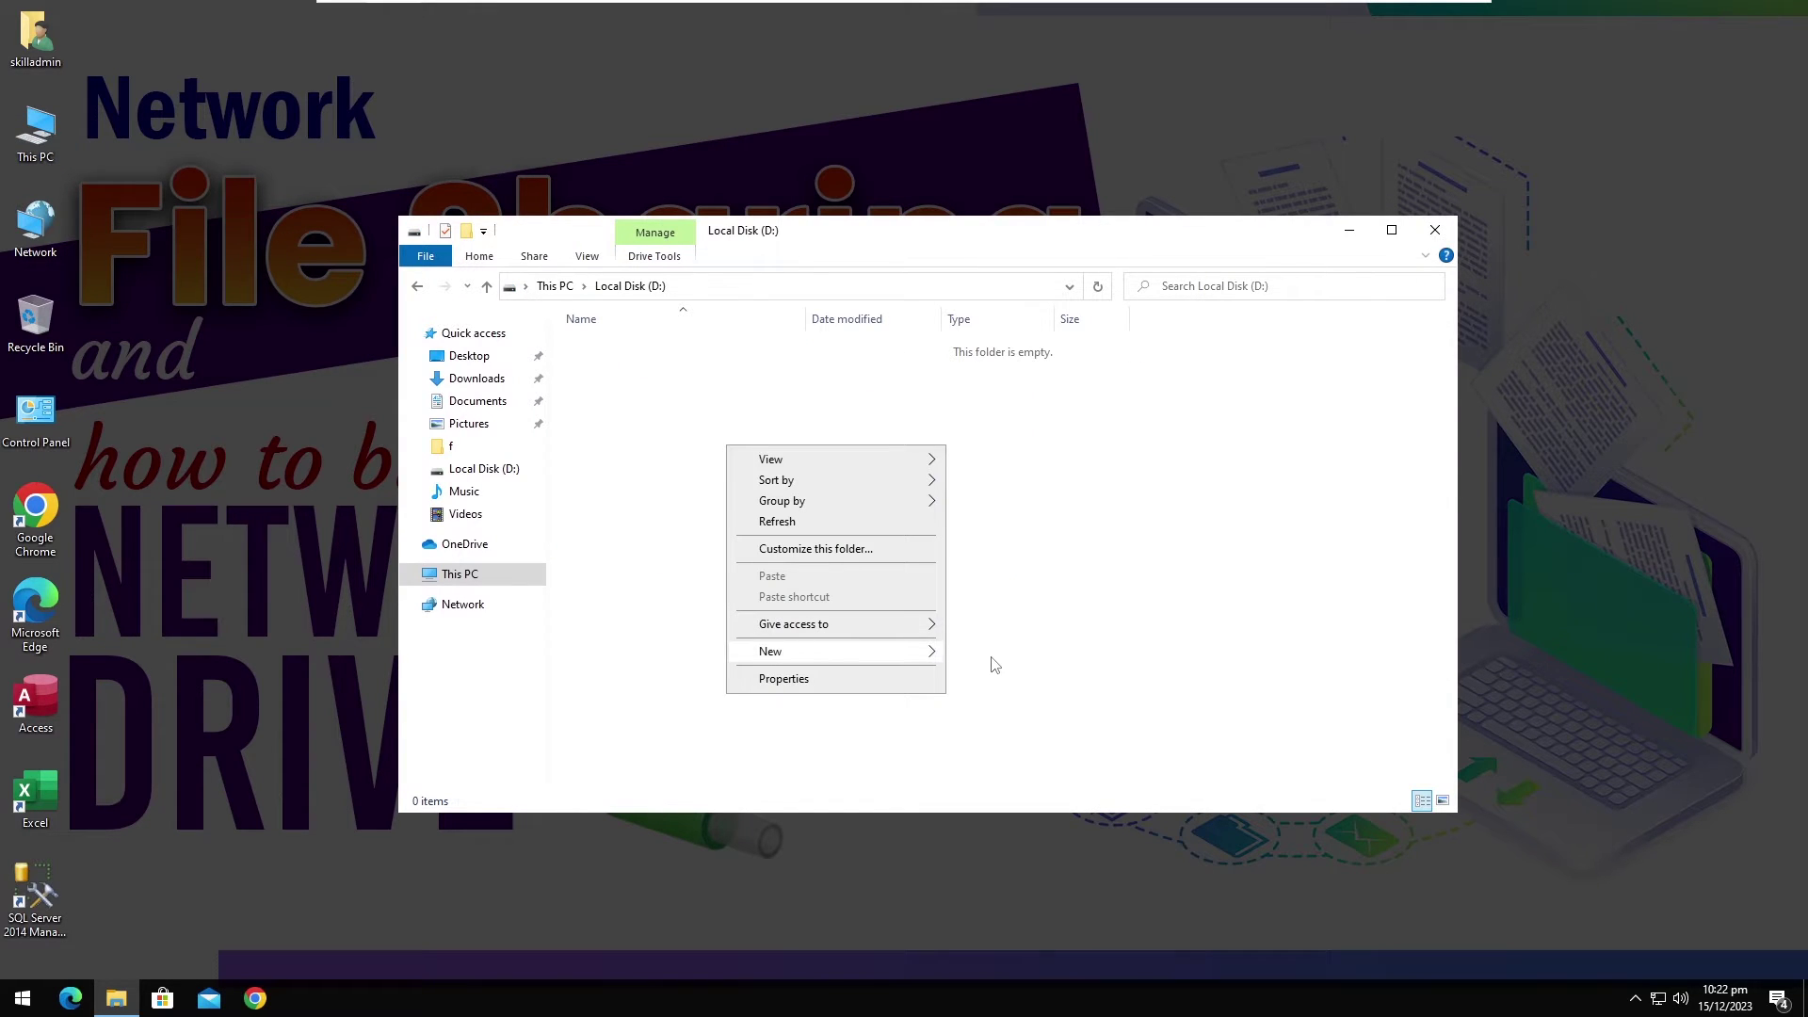
pyautogui.click(946, 650)
pyautogui.write('MySharedFolder')
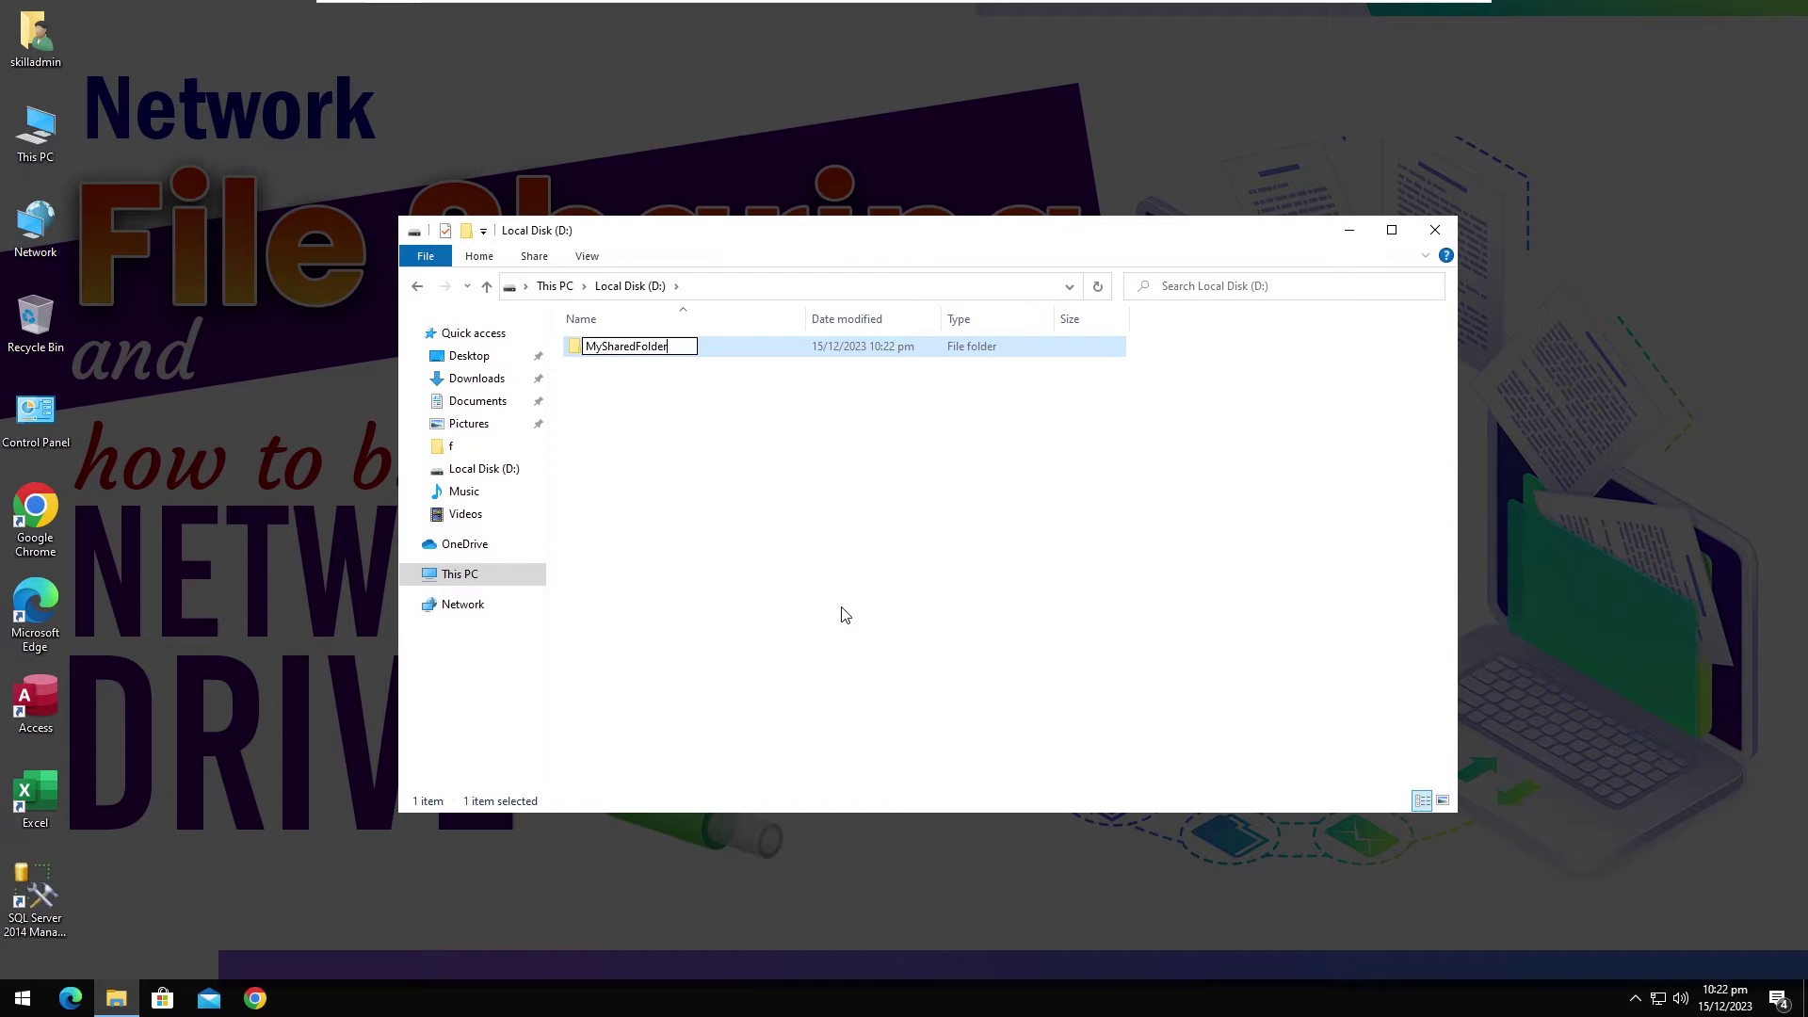
pyautogui.press('Return')
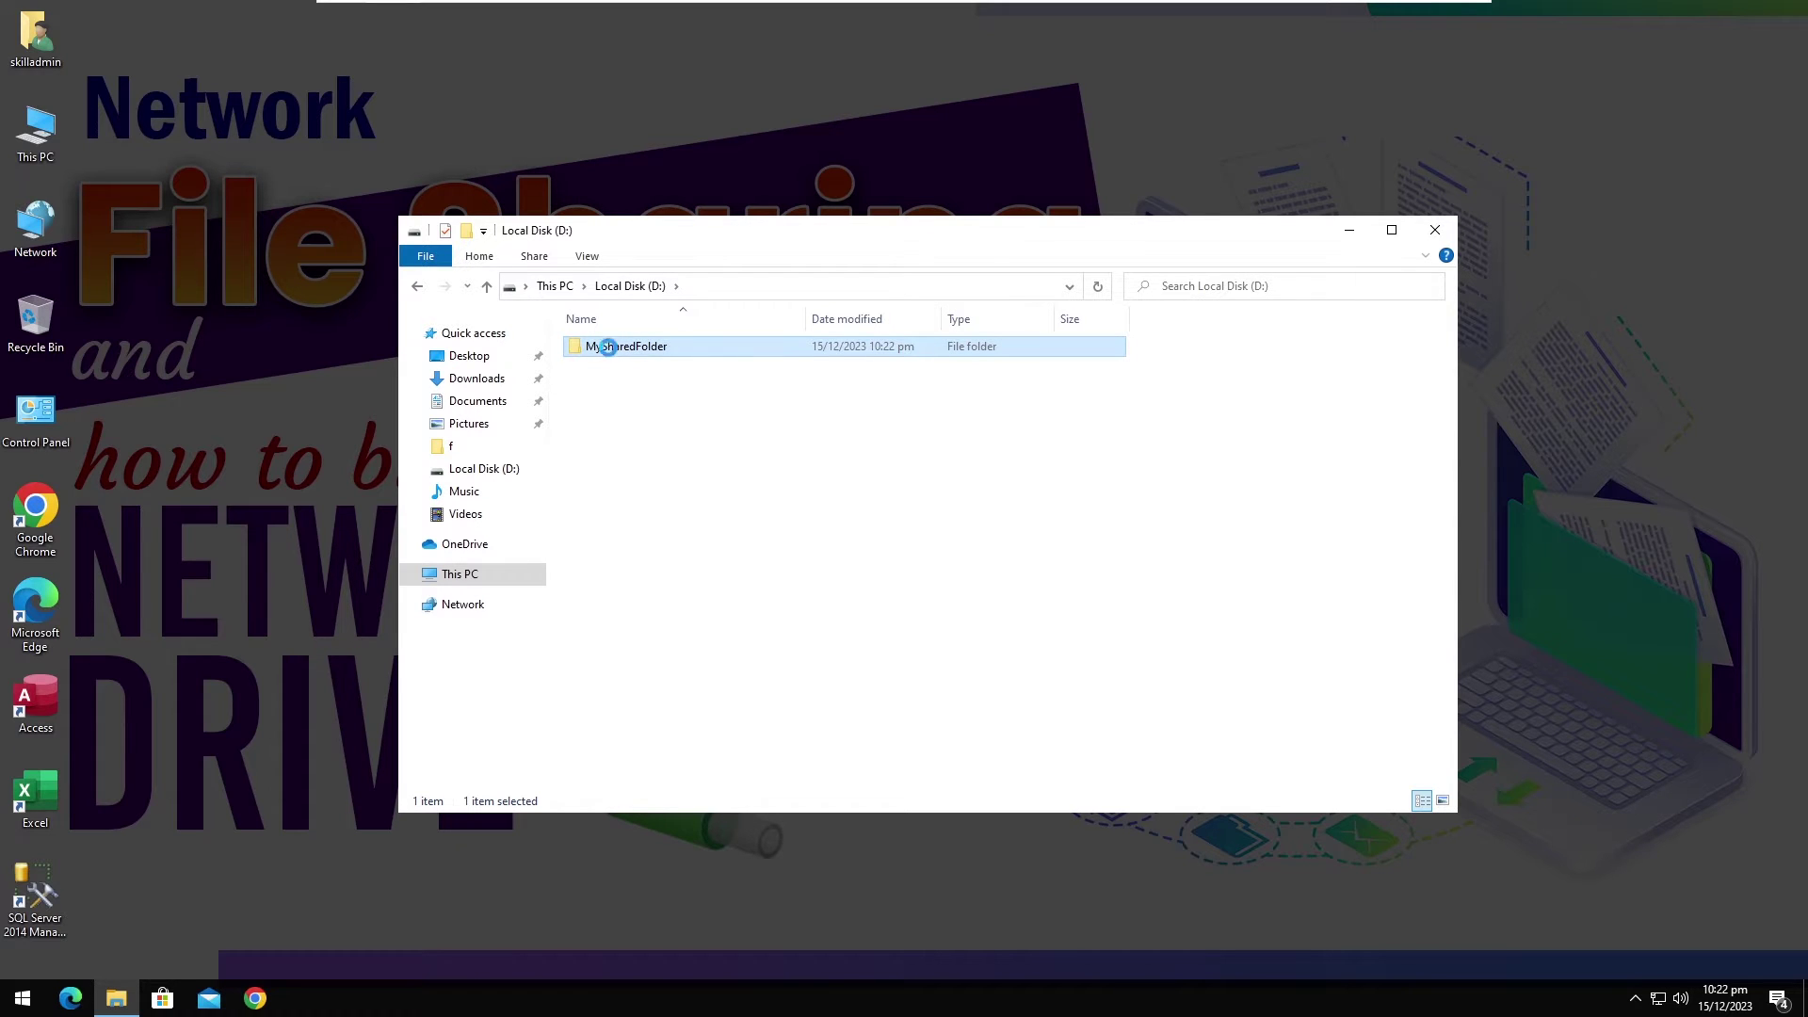
pyautogui.rightClick(609, 348)
pyautogui.click(667, 706)
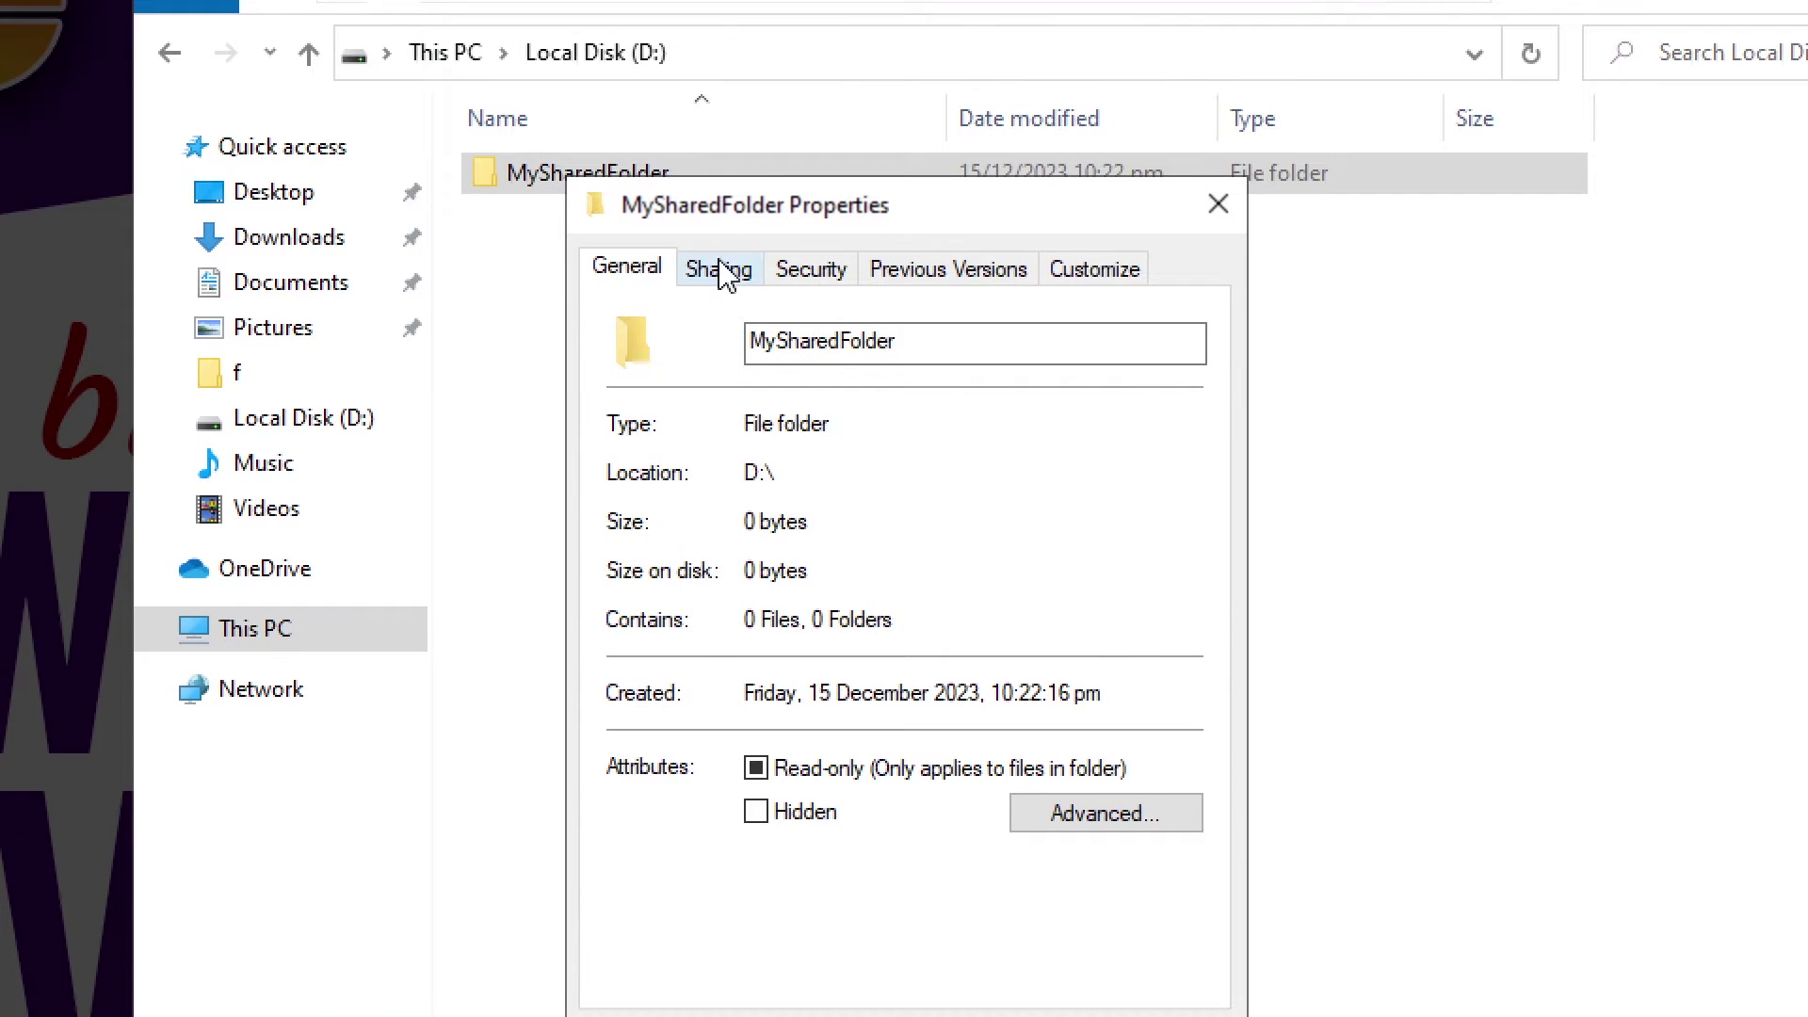
# - Share MySharedFolder with Everyone at Read/Write and select its \\SKILLHEADERPC2\MySharedFolder path
pyautogui.click(718, 269)
pyautogui.click(719, 533)
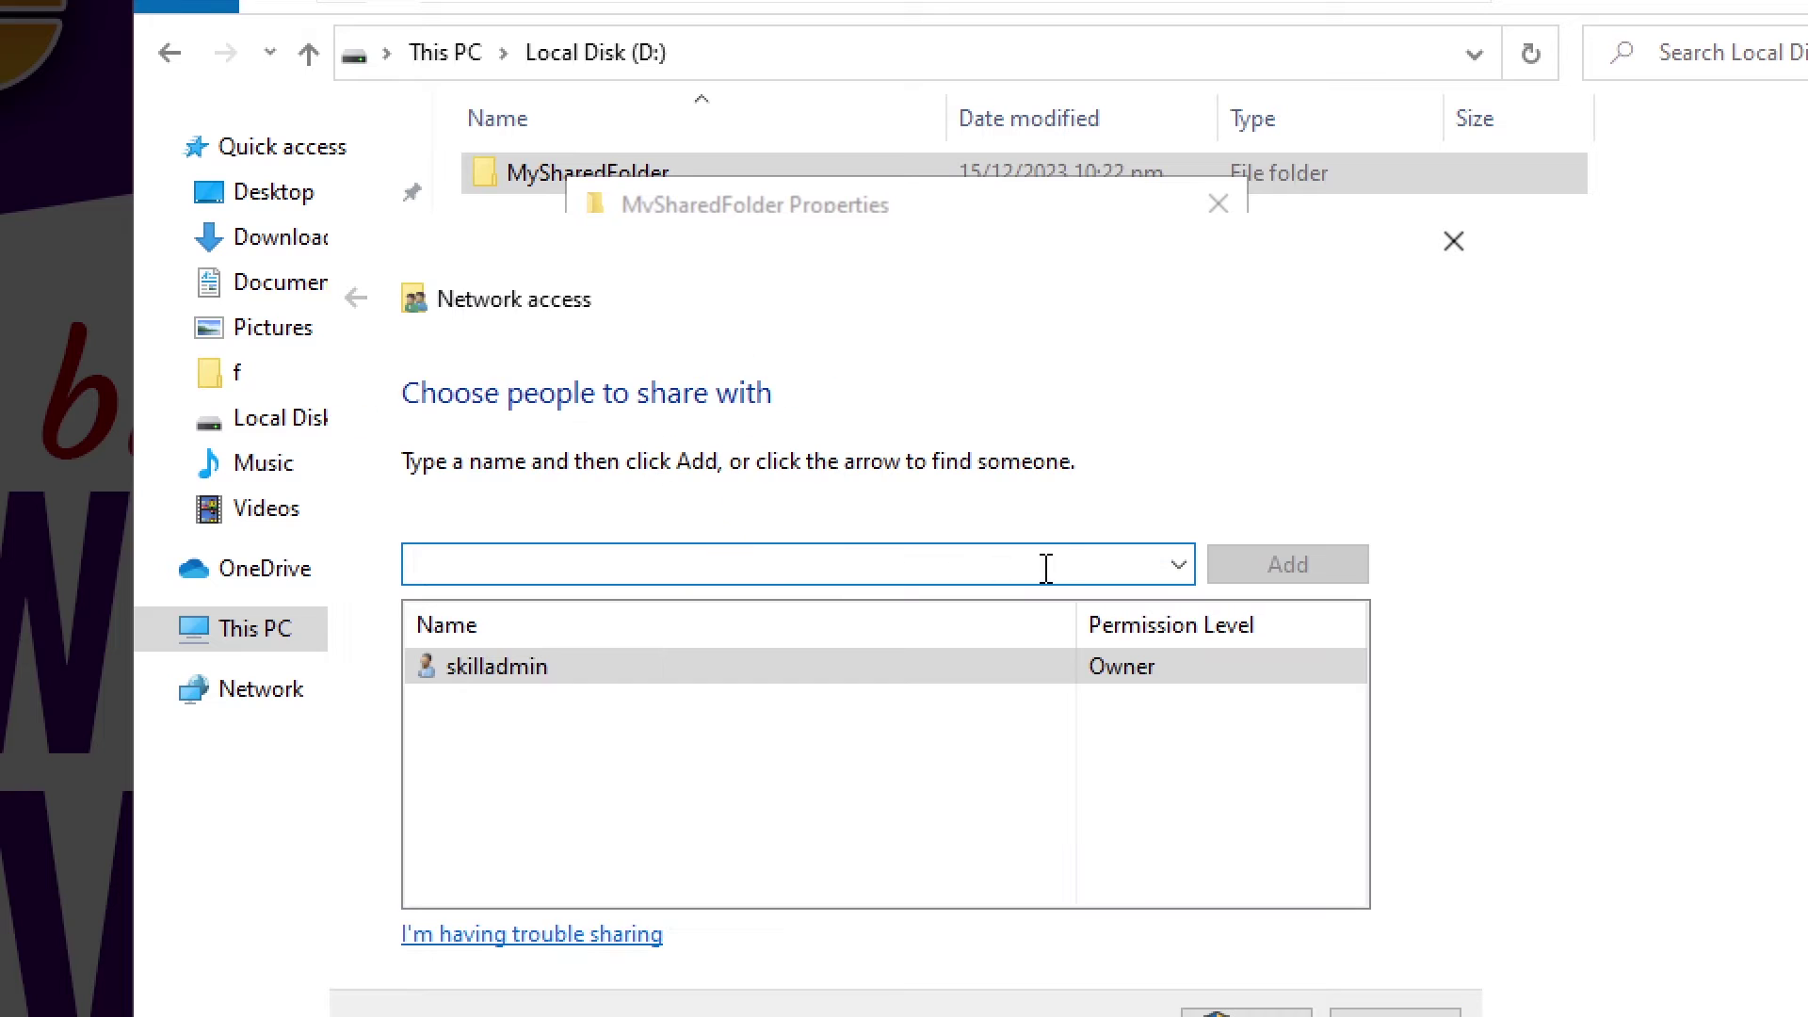
pyautogui.click(1179, 565)
pyautogui.click(892, 688)
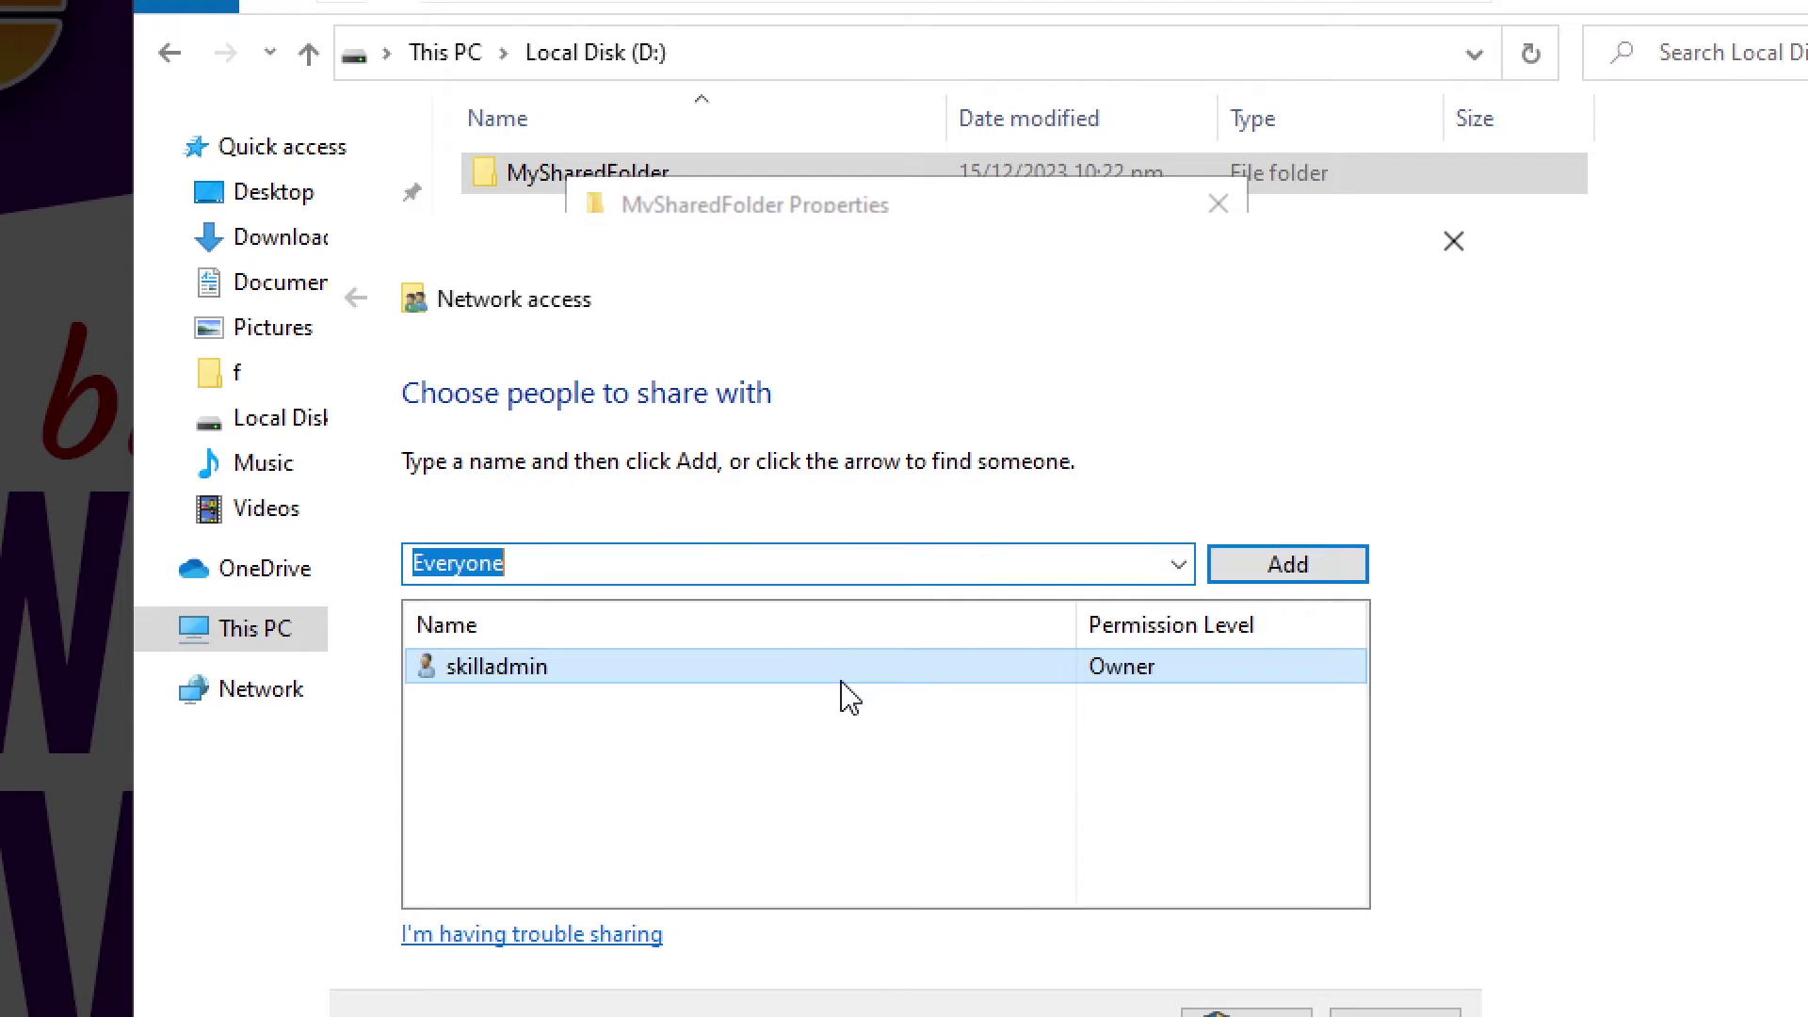
pyautogui.click(1292, 565)
pyautogui.click(1172, 667)
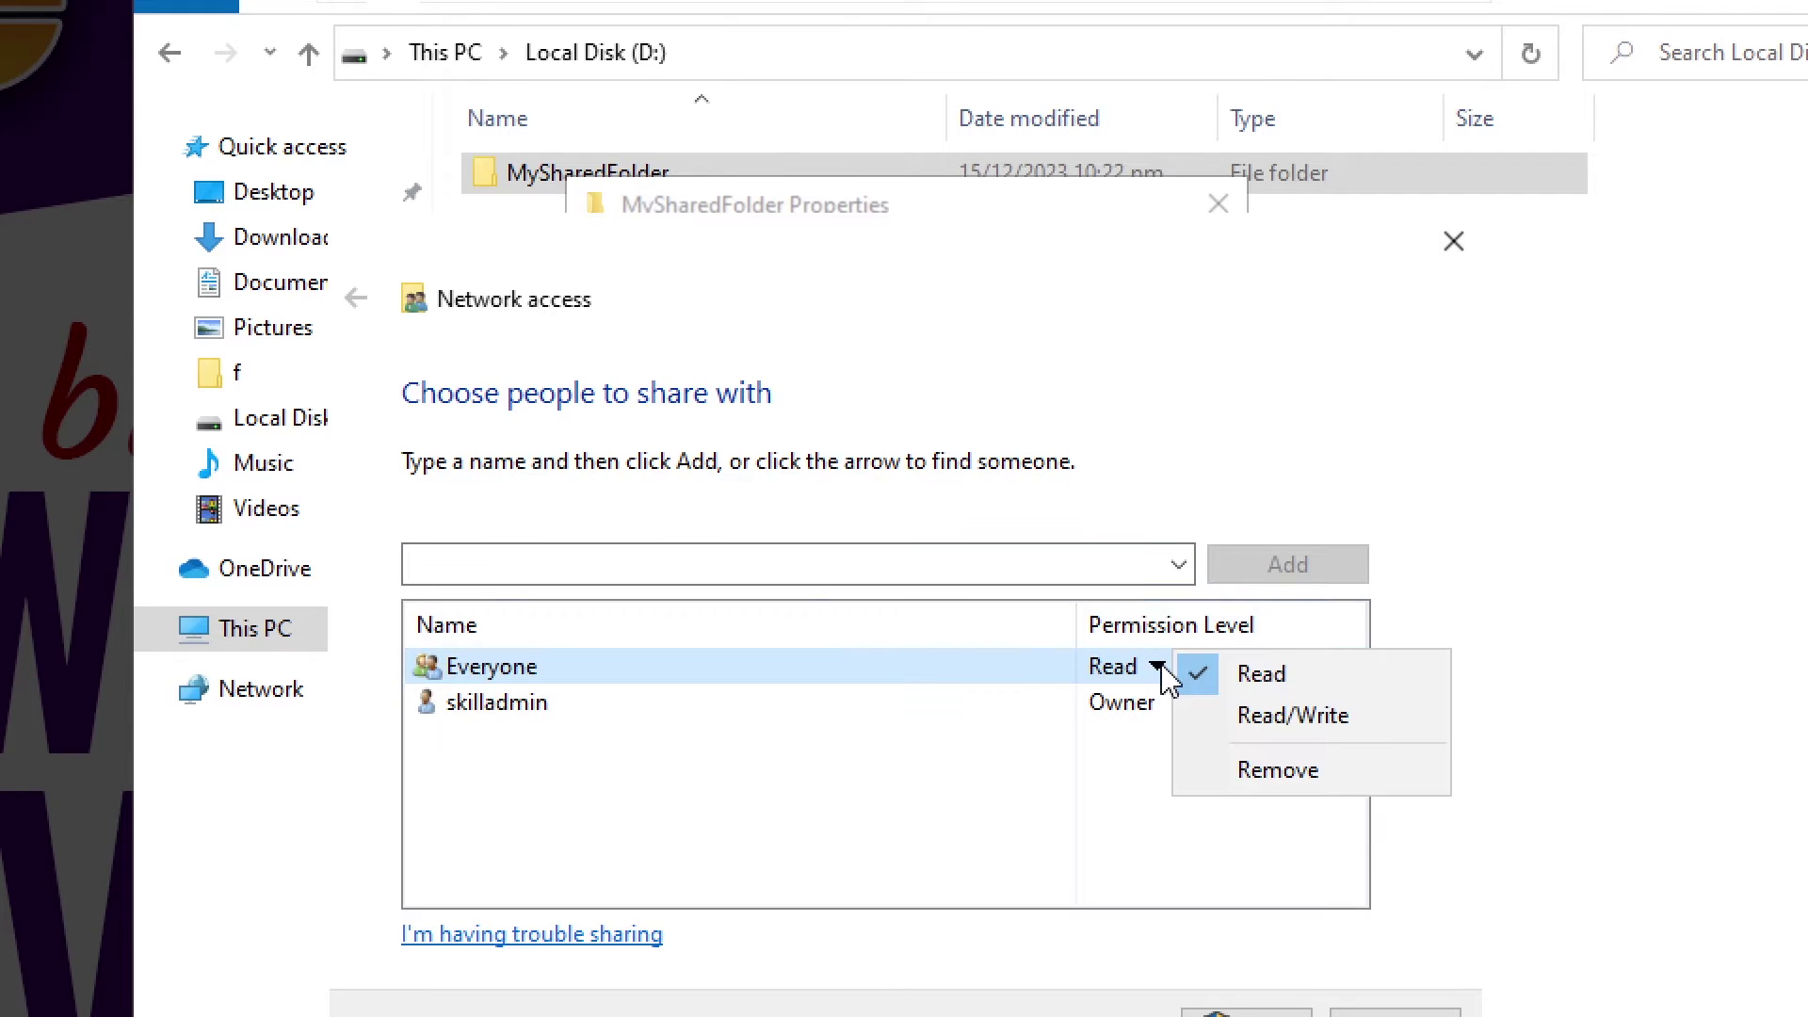
pyautogui.click(1252, 725)
pyautogui.click(956, 774)
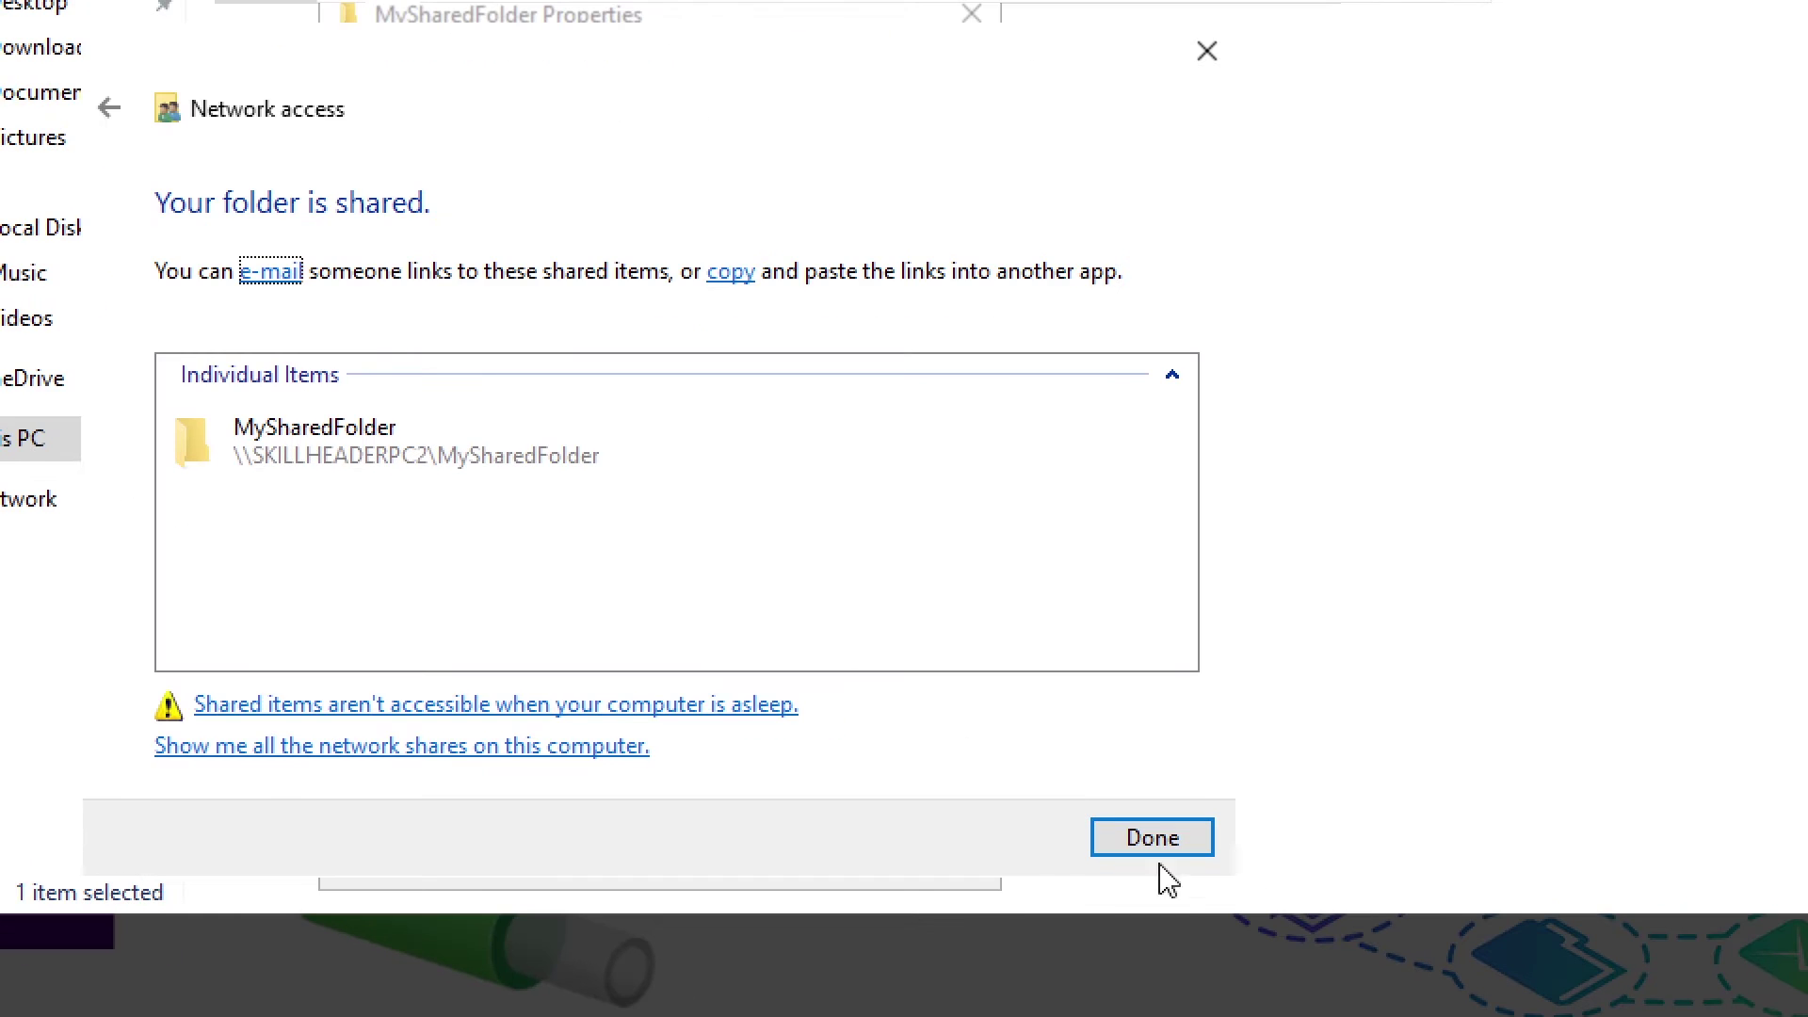
pyautogui.click(1116, 816)
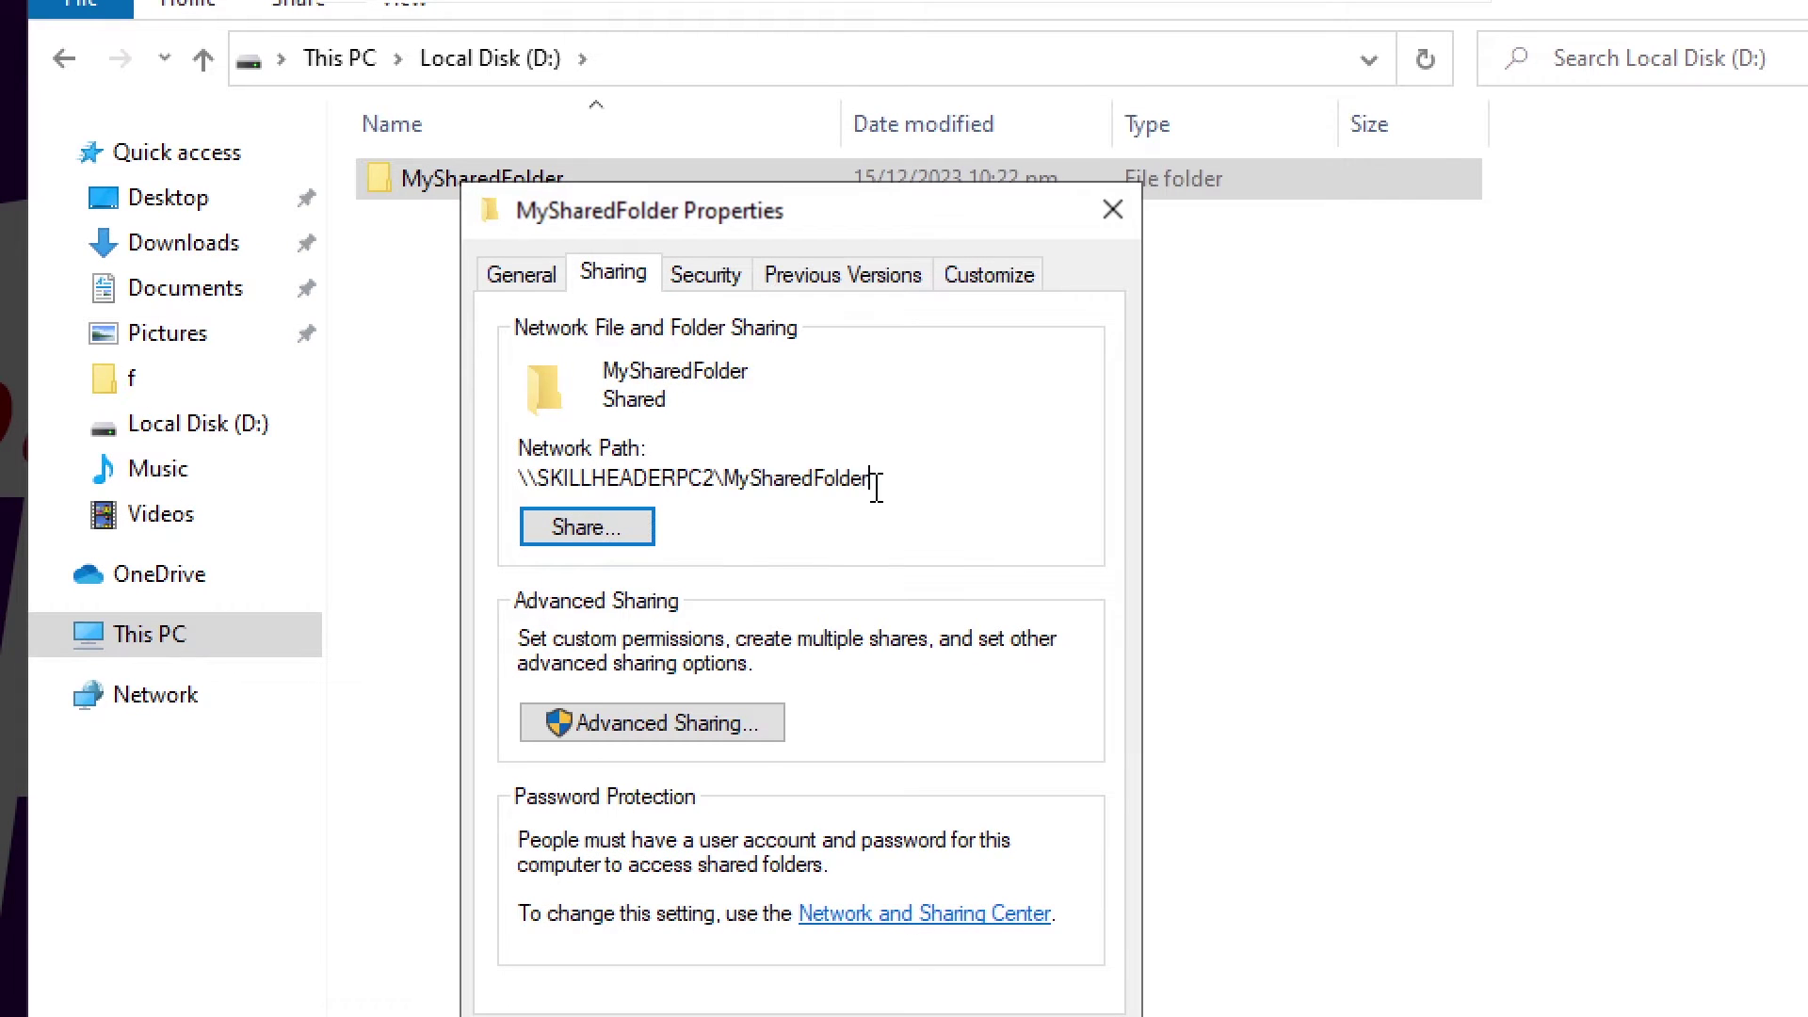
pyautogui.moveTo(876, 487); pyautogui.dragTo(516, 476)
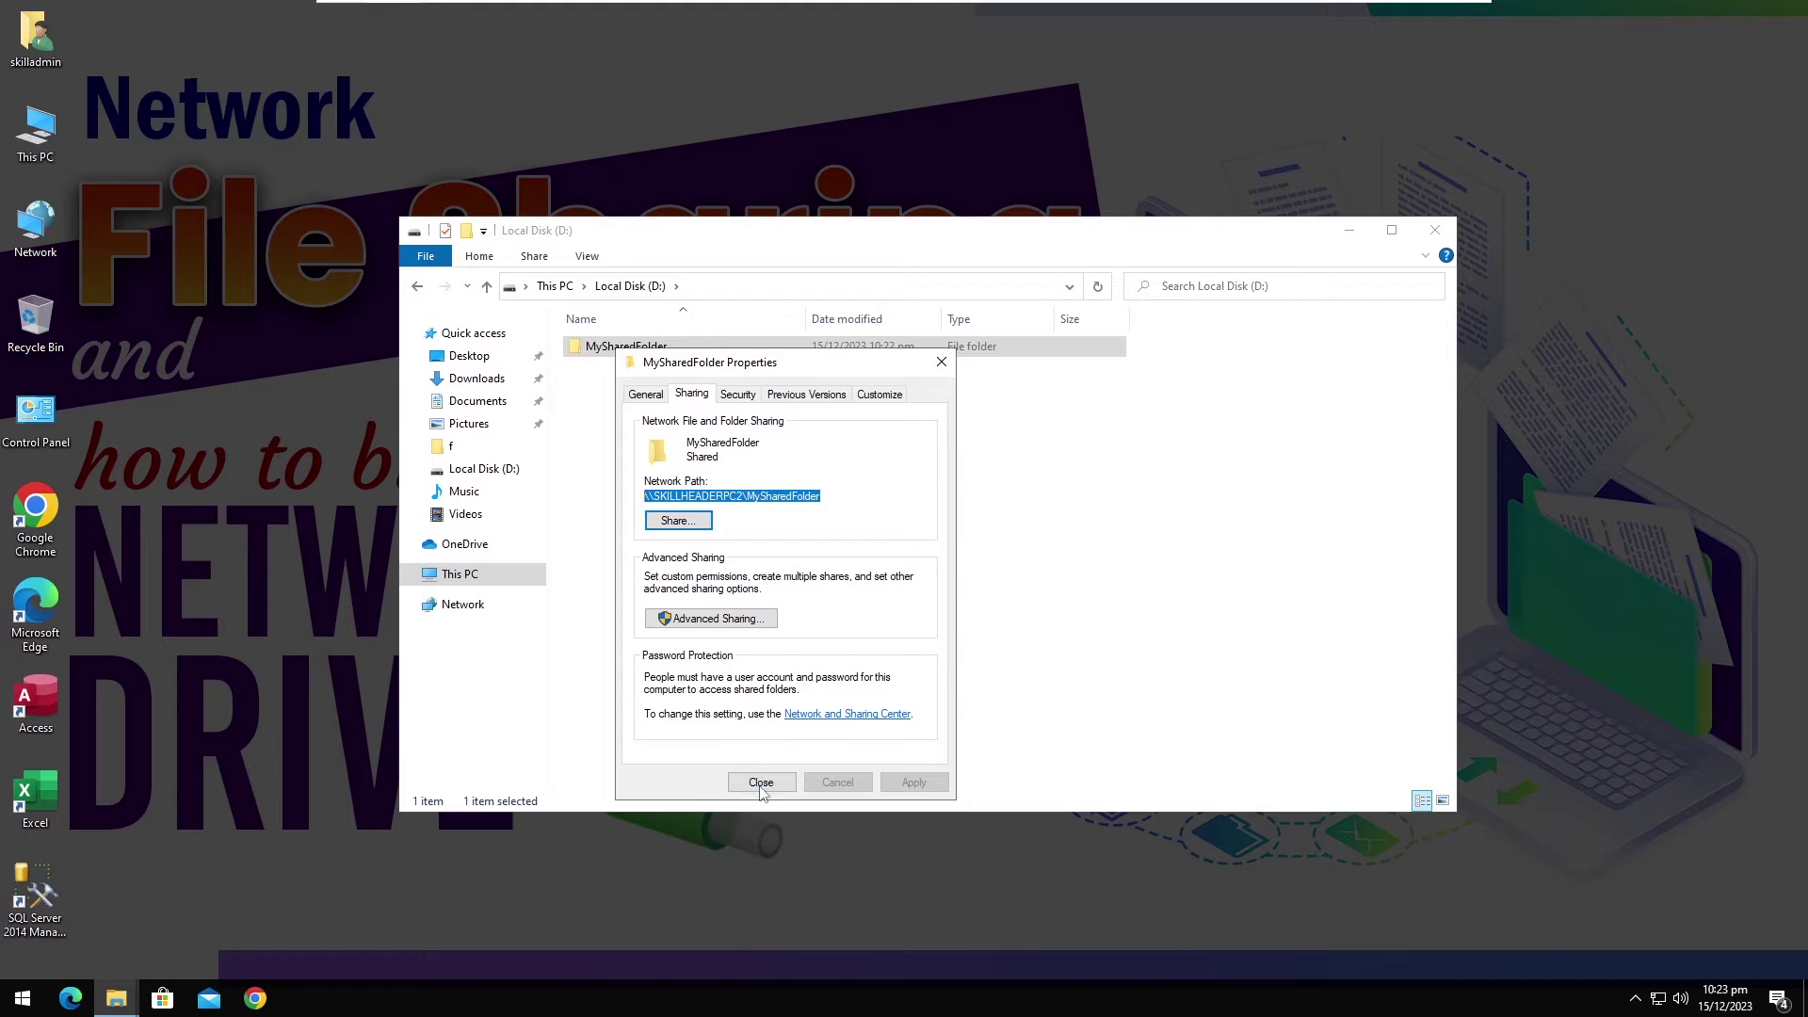
# - From PC-3, connect to \\skillheaderPC2 with remembered network credentials and open the MySharedFolder share
pyautogui.click(760, 783)
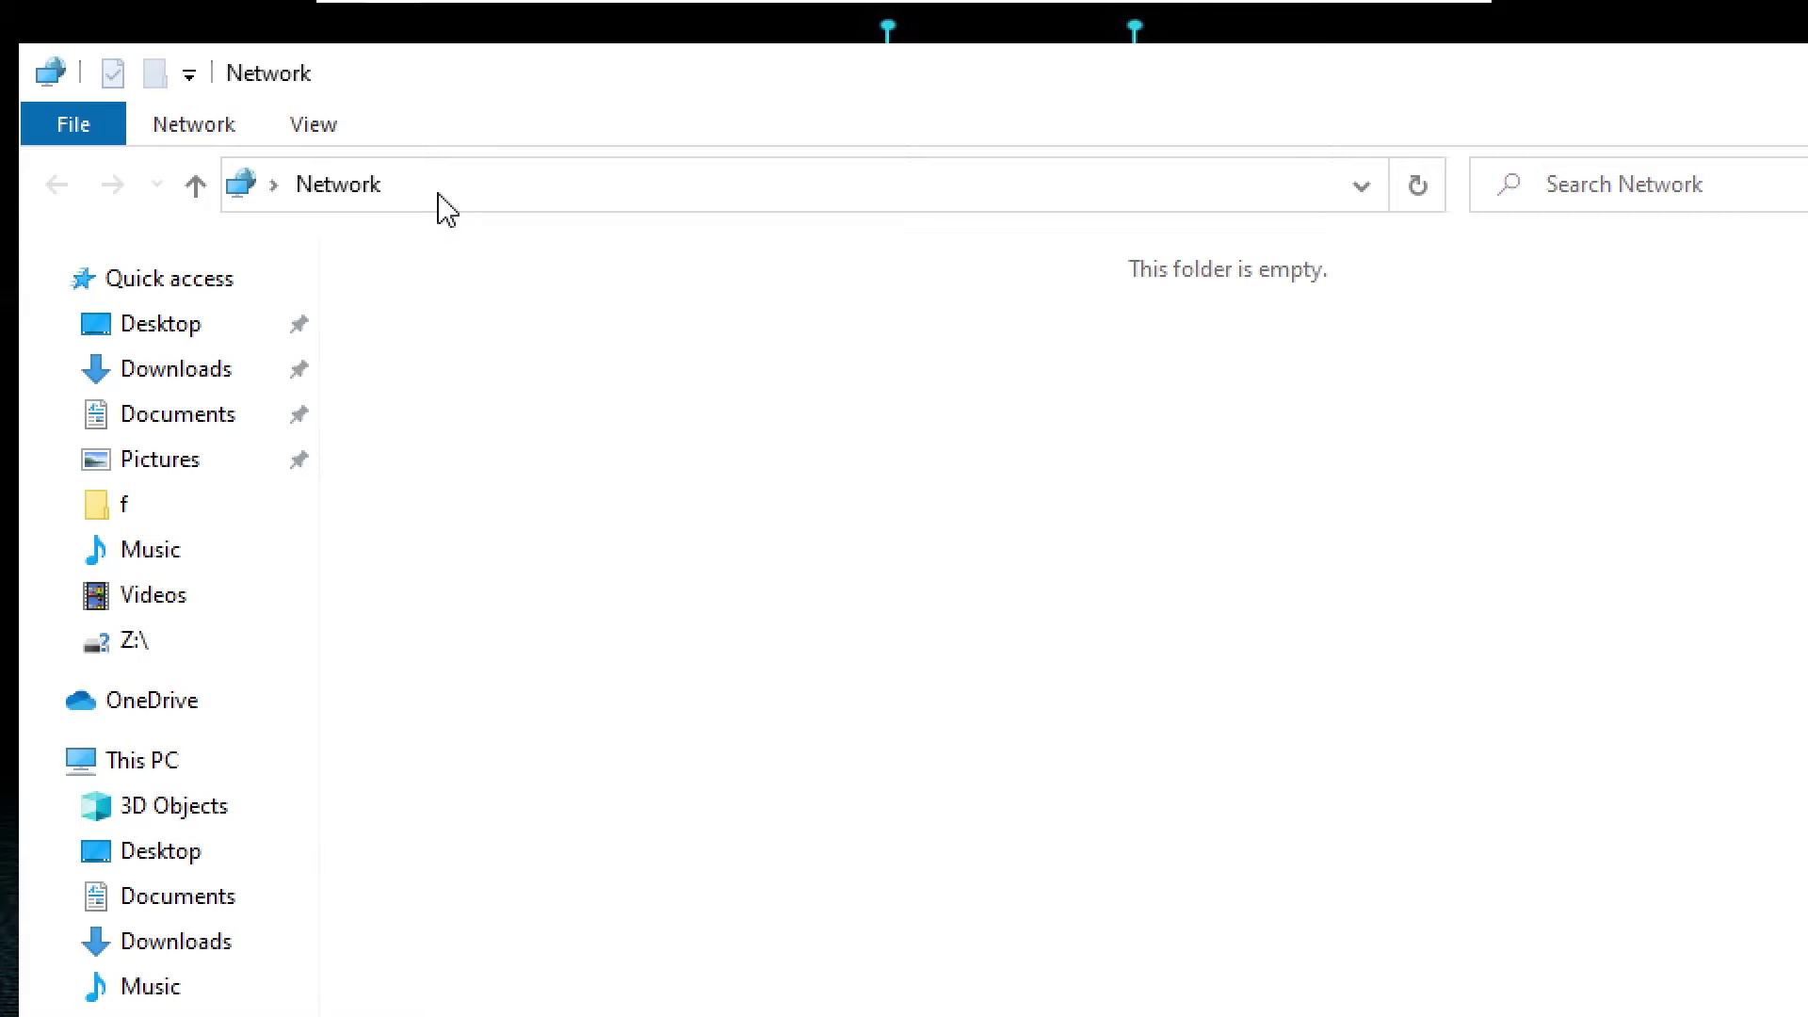
pyautogui.click(440, 195)
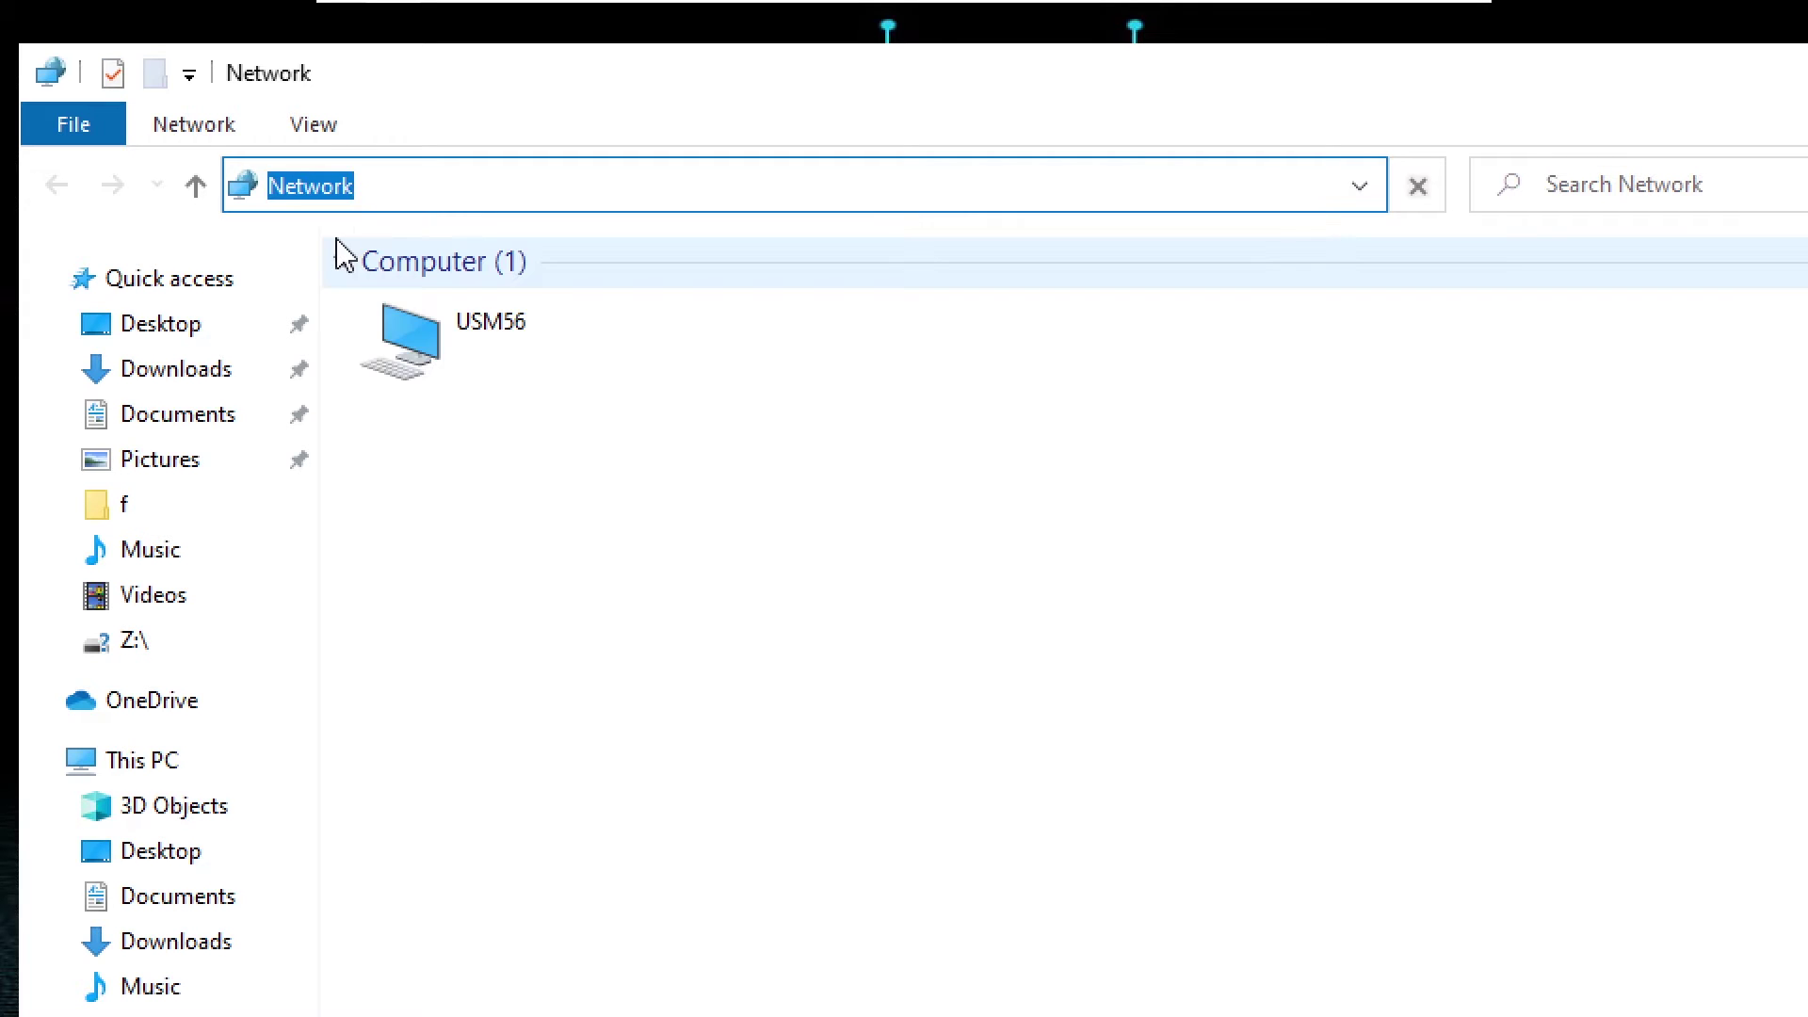
pyautogui.write('\\\\skillheader')
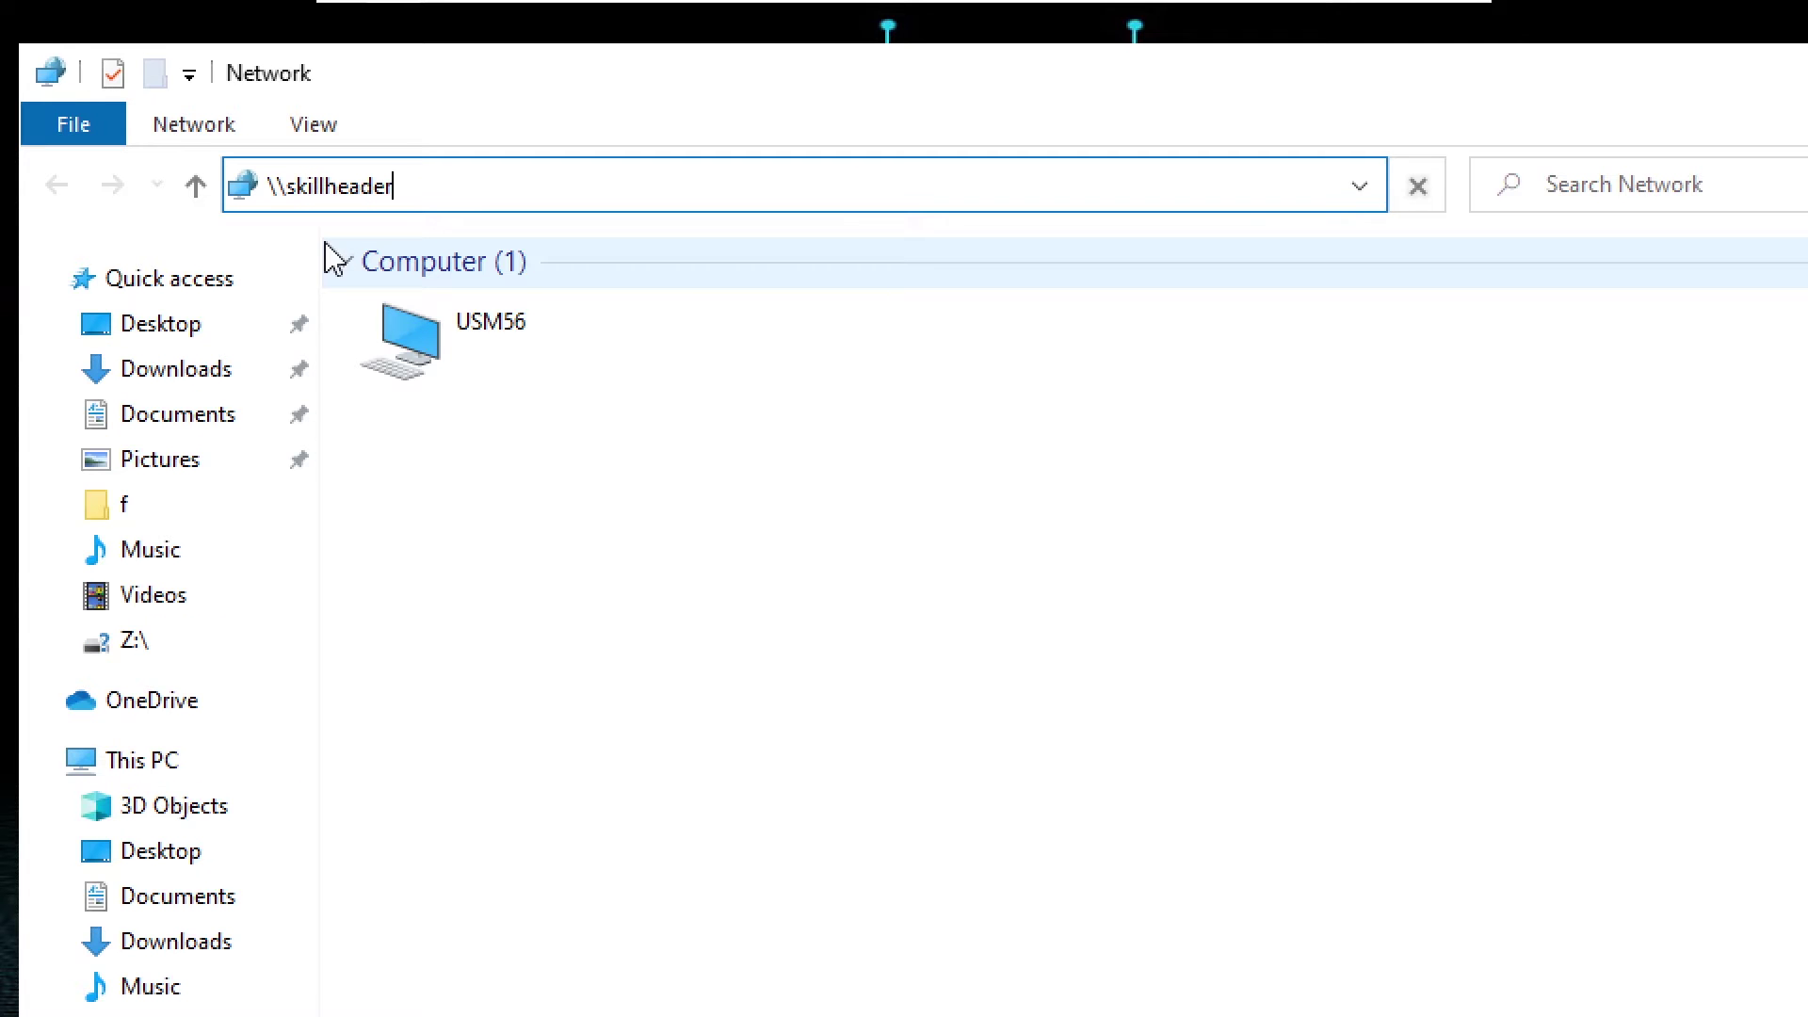
pyautogui.write('PC2')
pyautogui.press('Return')
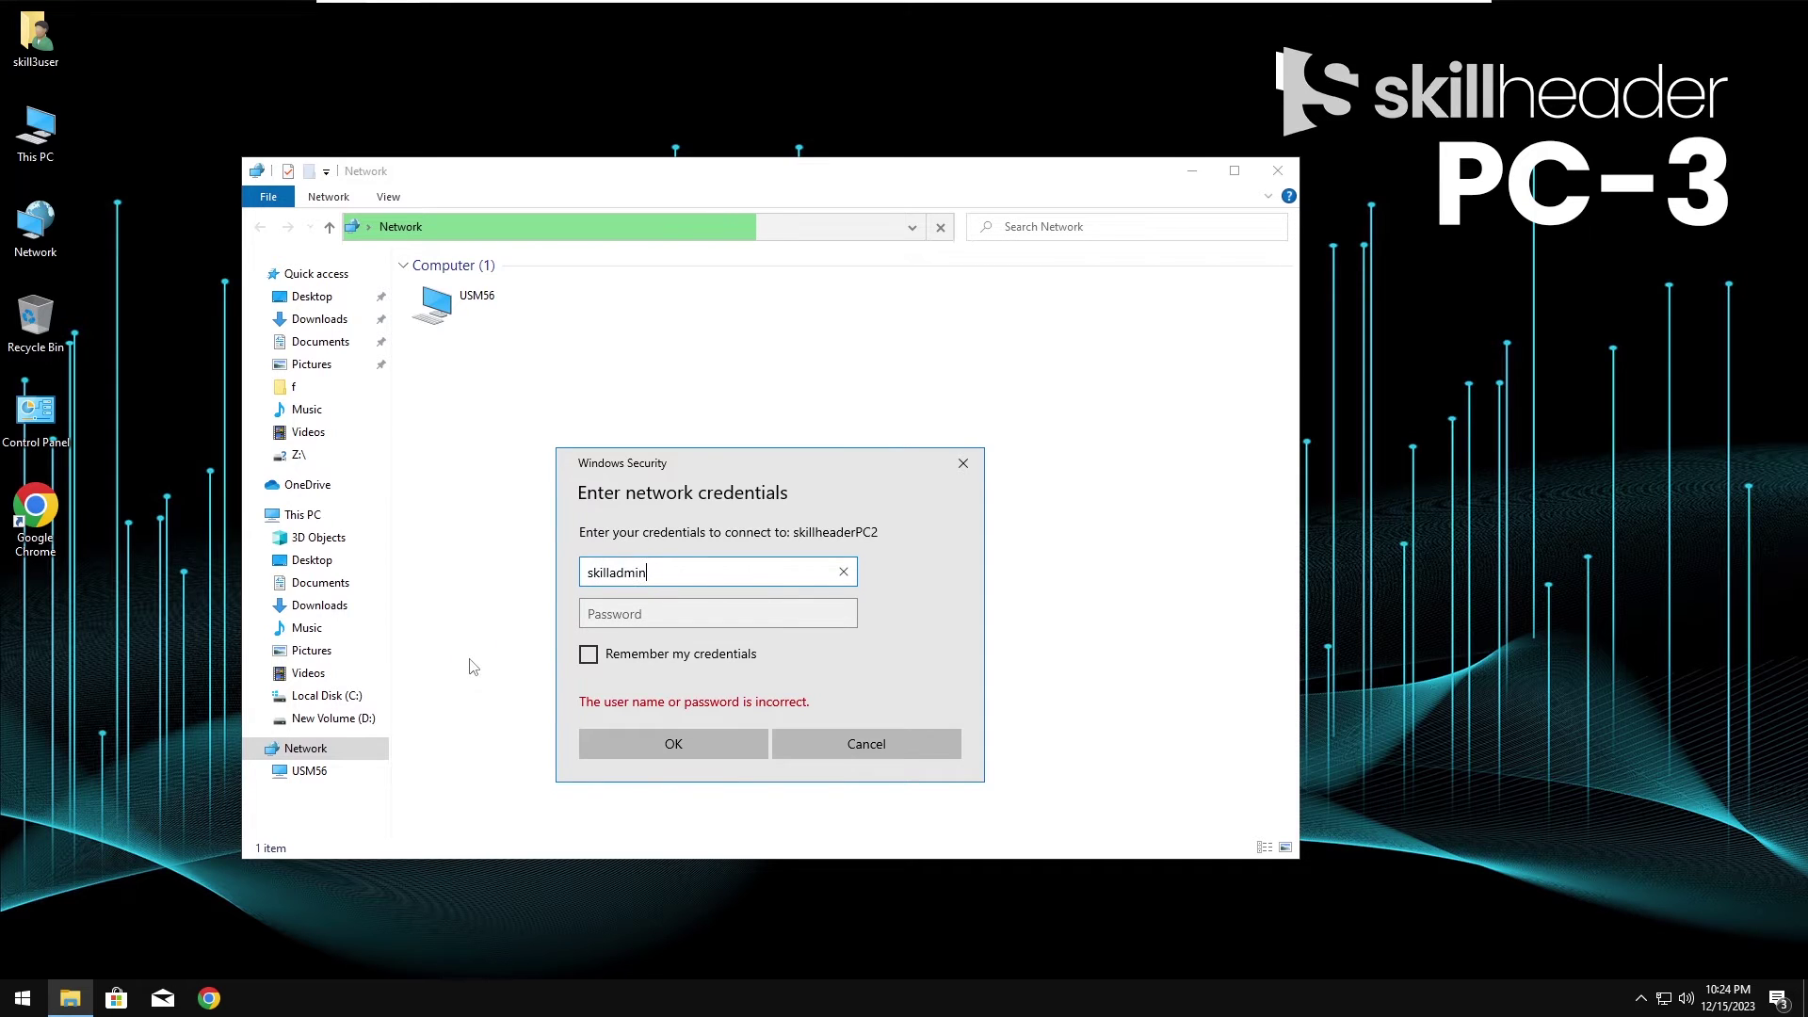
pyautogui.press('Tab')
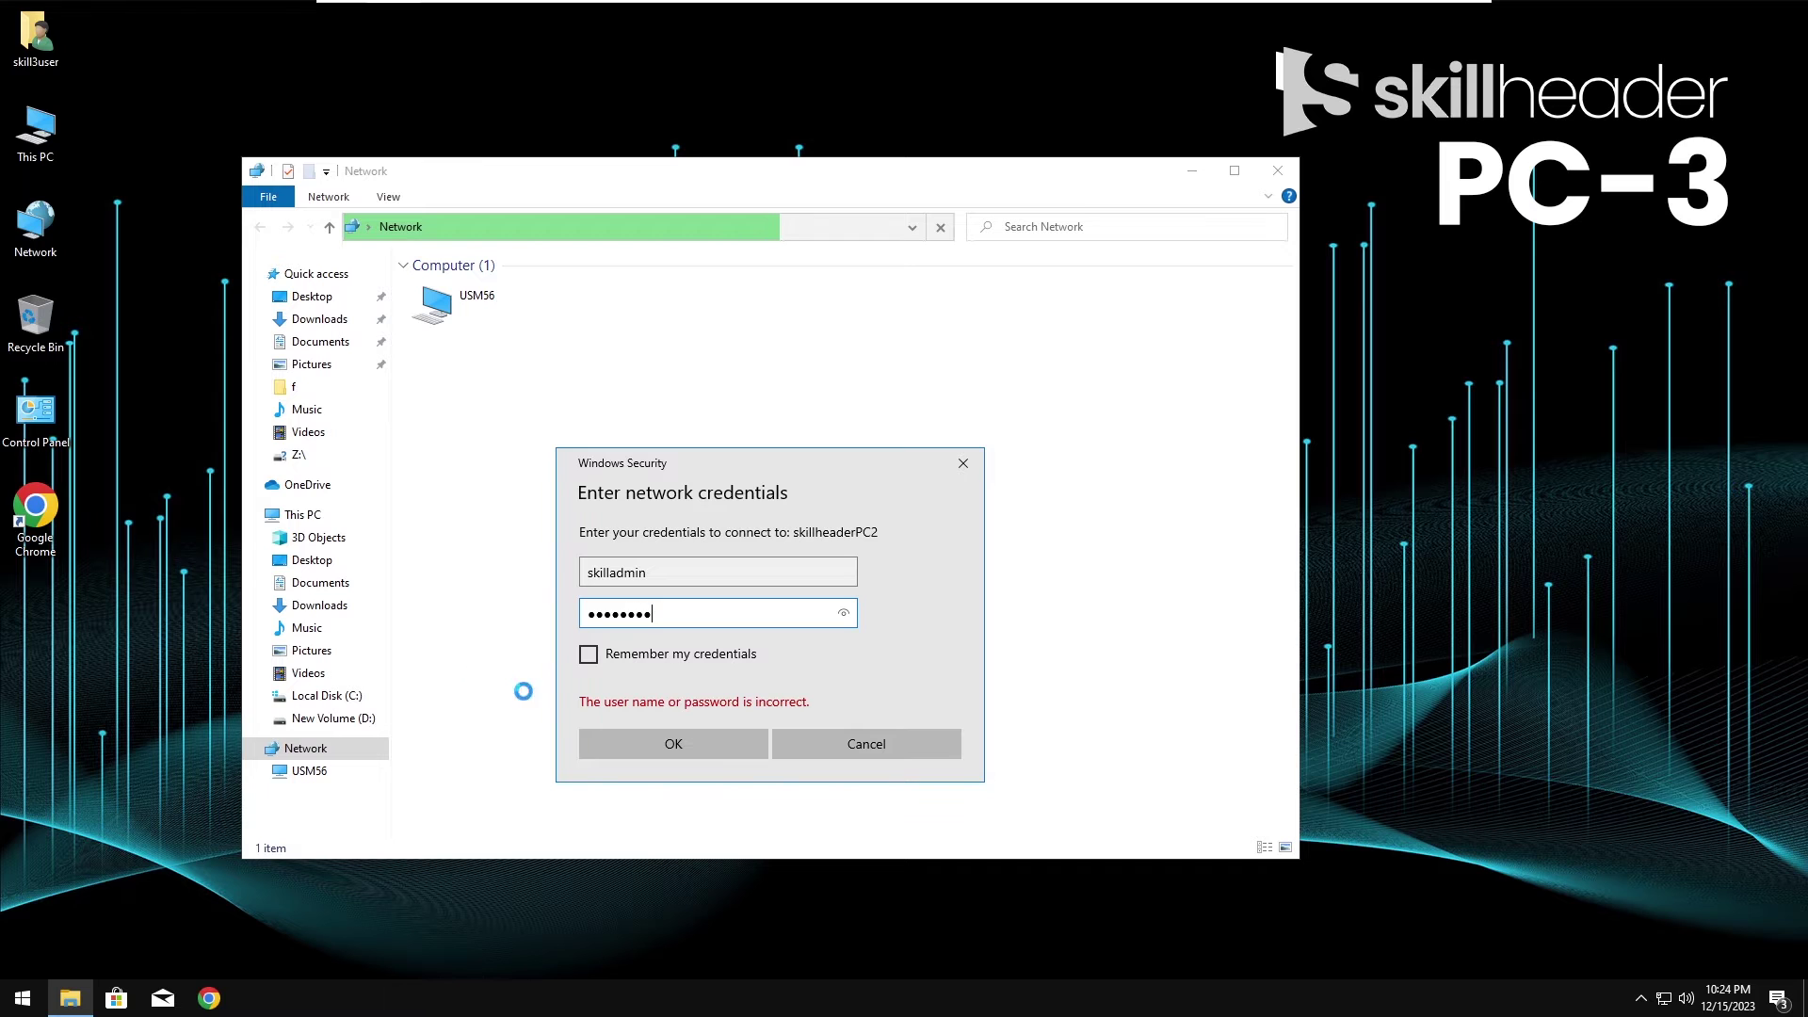
pyautogui.click(589, 657)
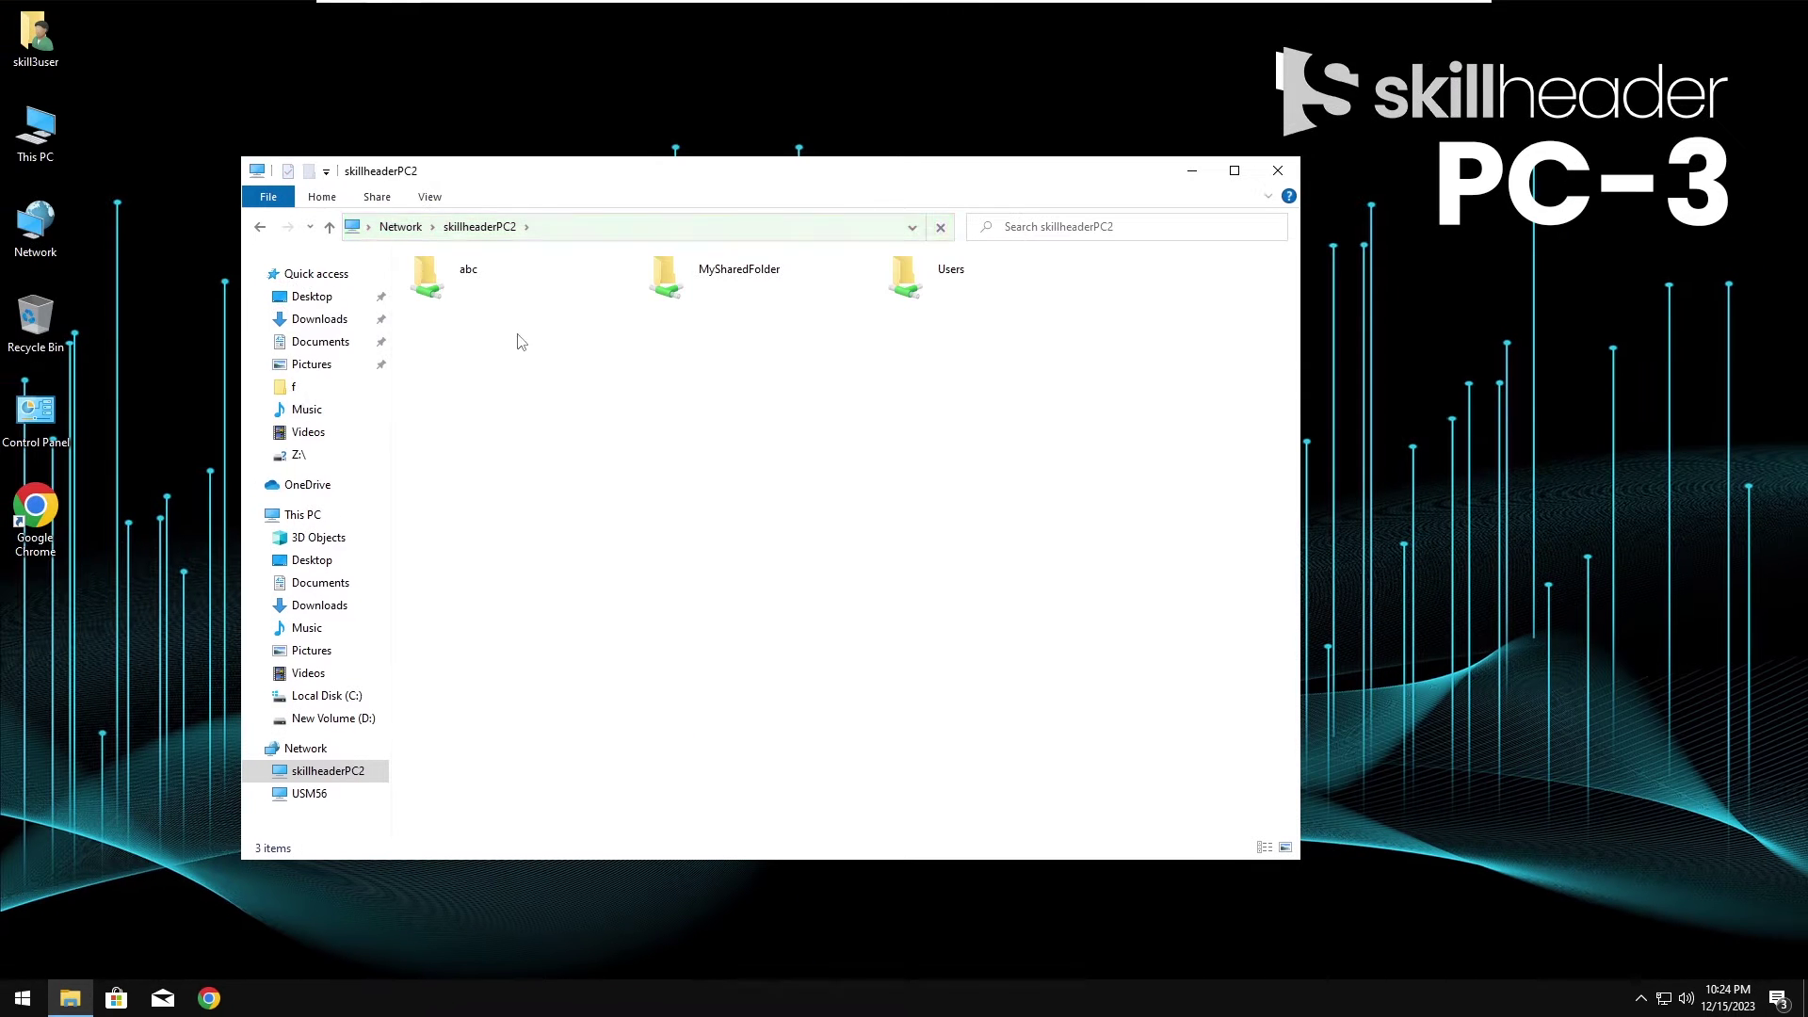
pyautogui.click(680, 295)
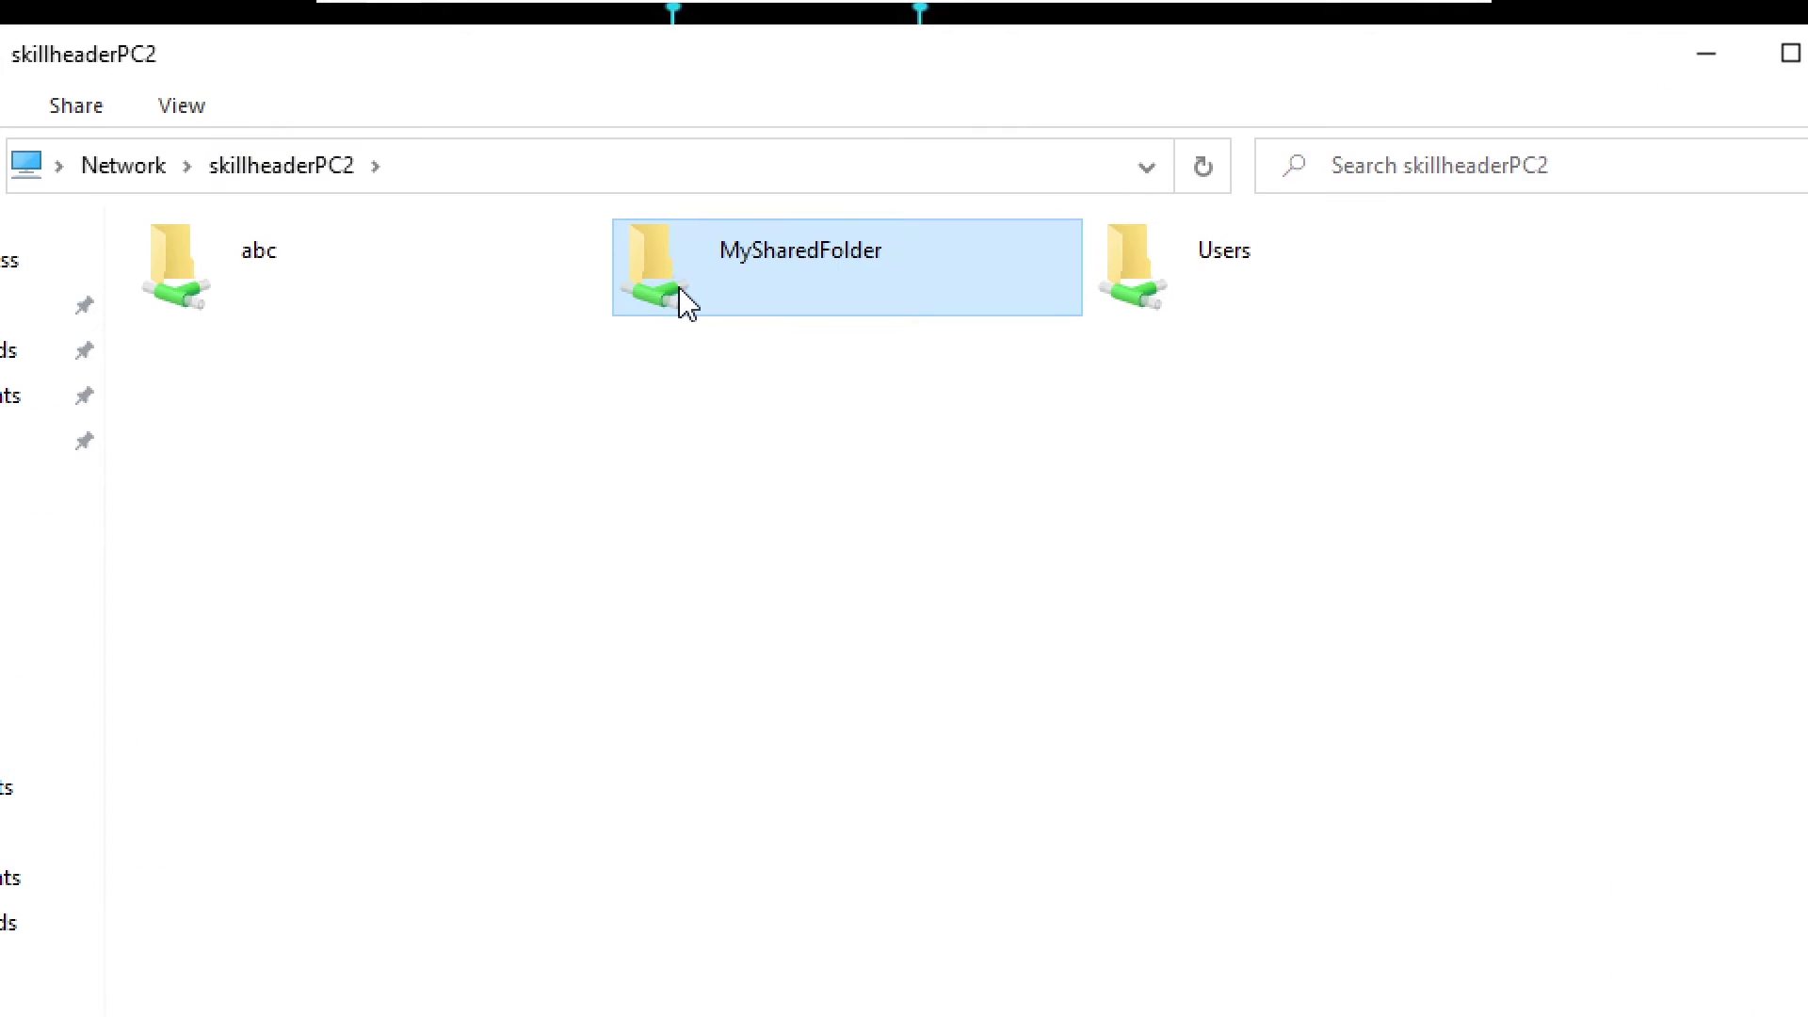
pyautogui.doubleClick(685, 300)
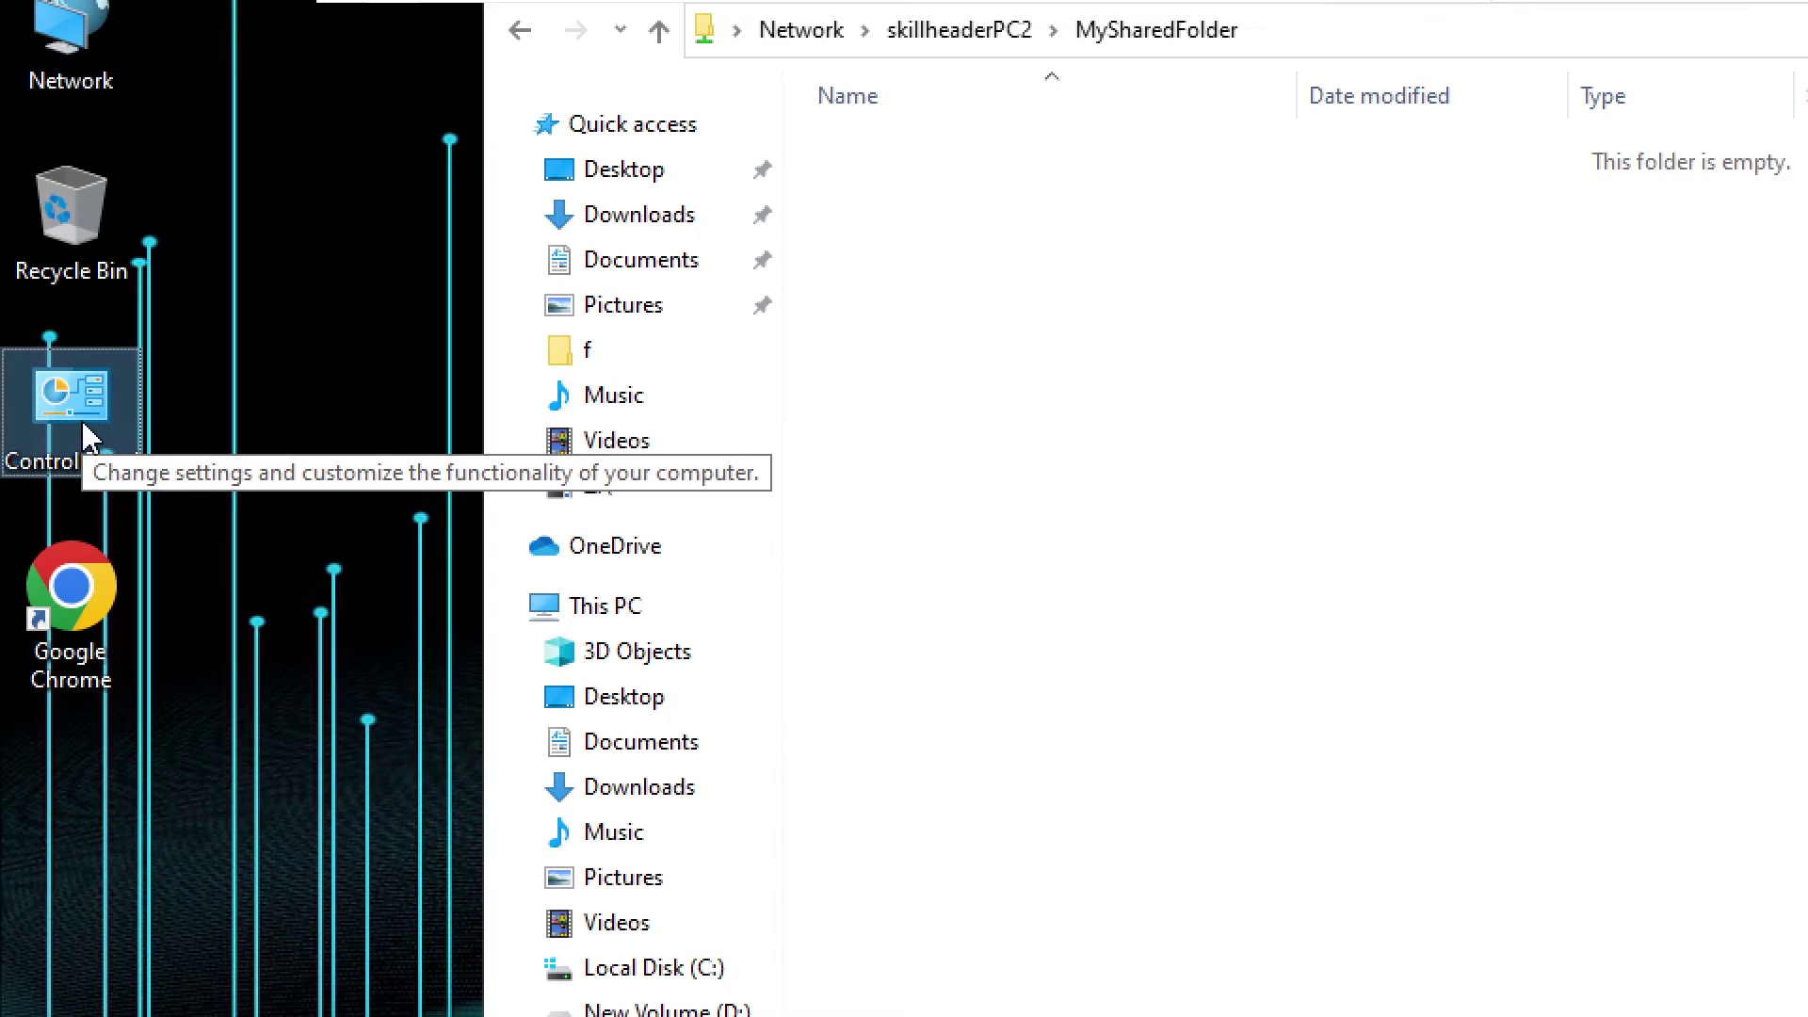
# - Open Control Panel in Large icons view and check Credential Manager's saved Windows Credentials
pyautogui.click(84, 443)
pyautogui.press('super')
pyautogui.write('control pa')
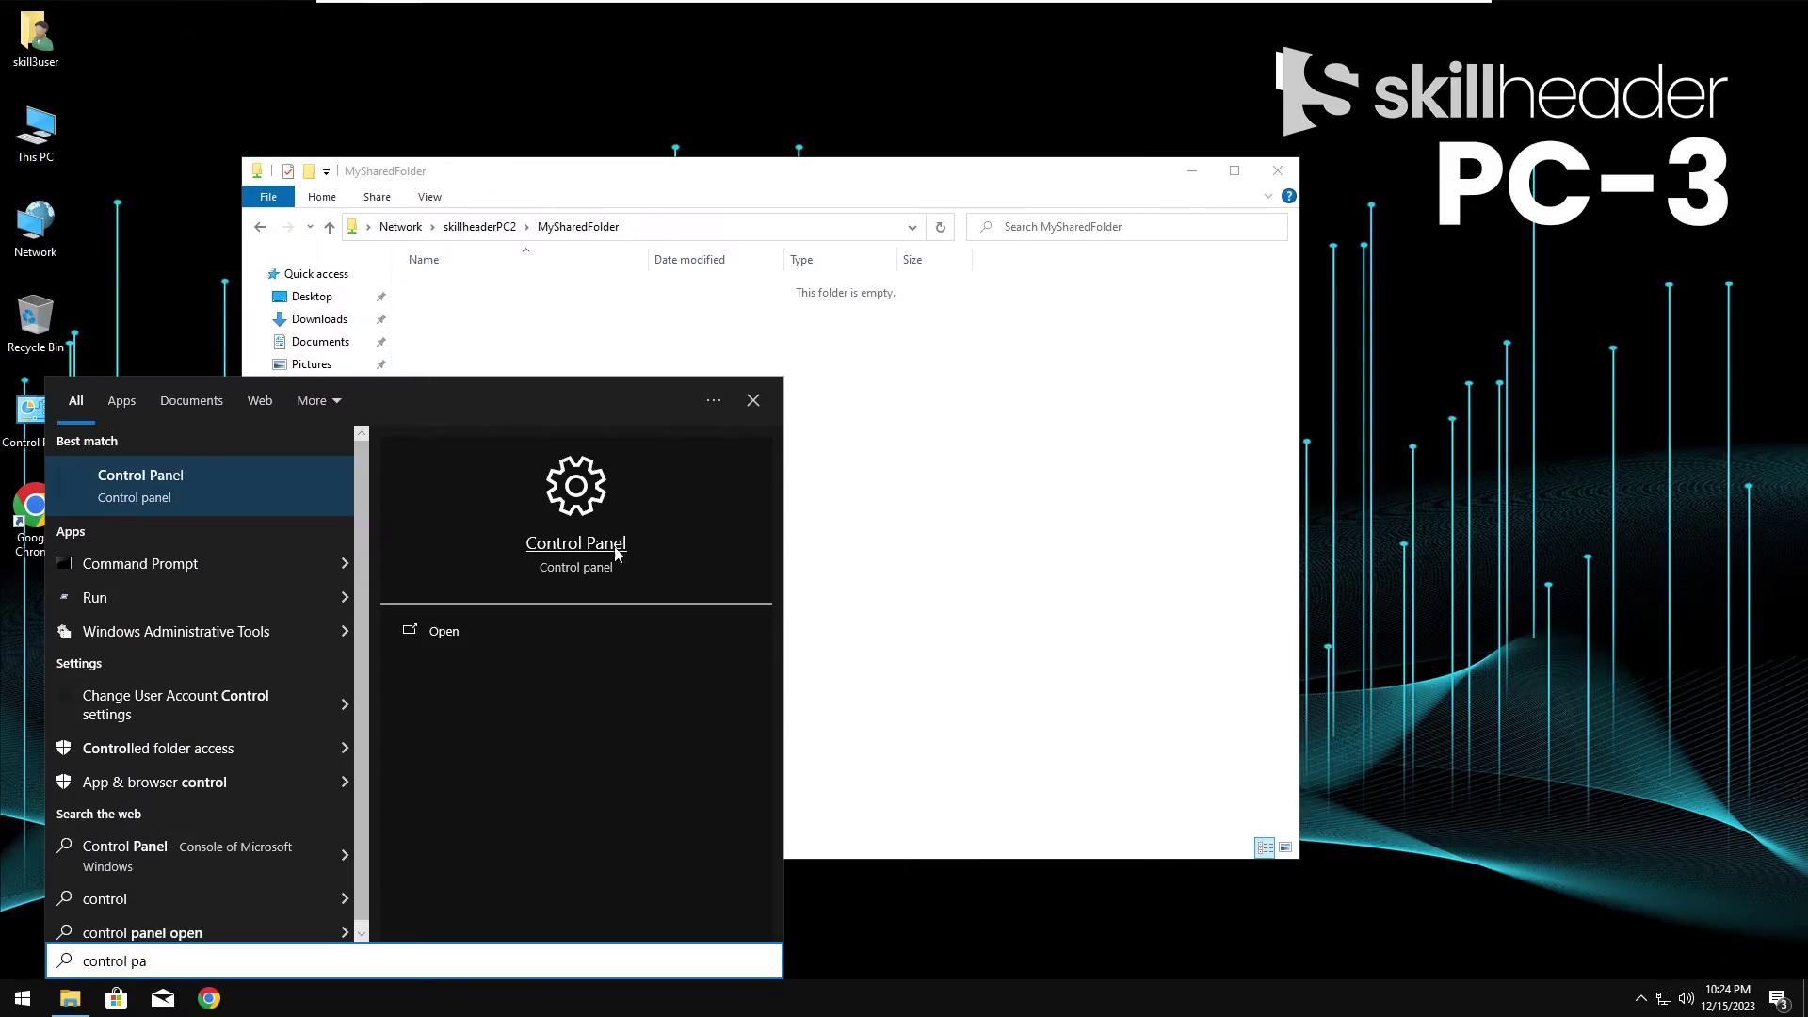
pyautogui.click(603, 550)
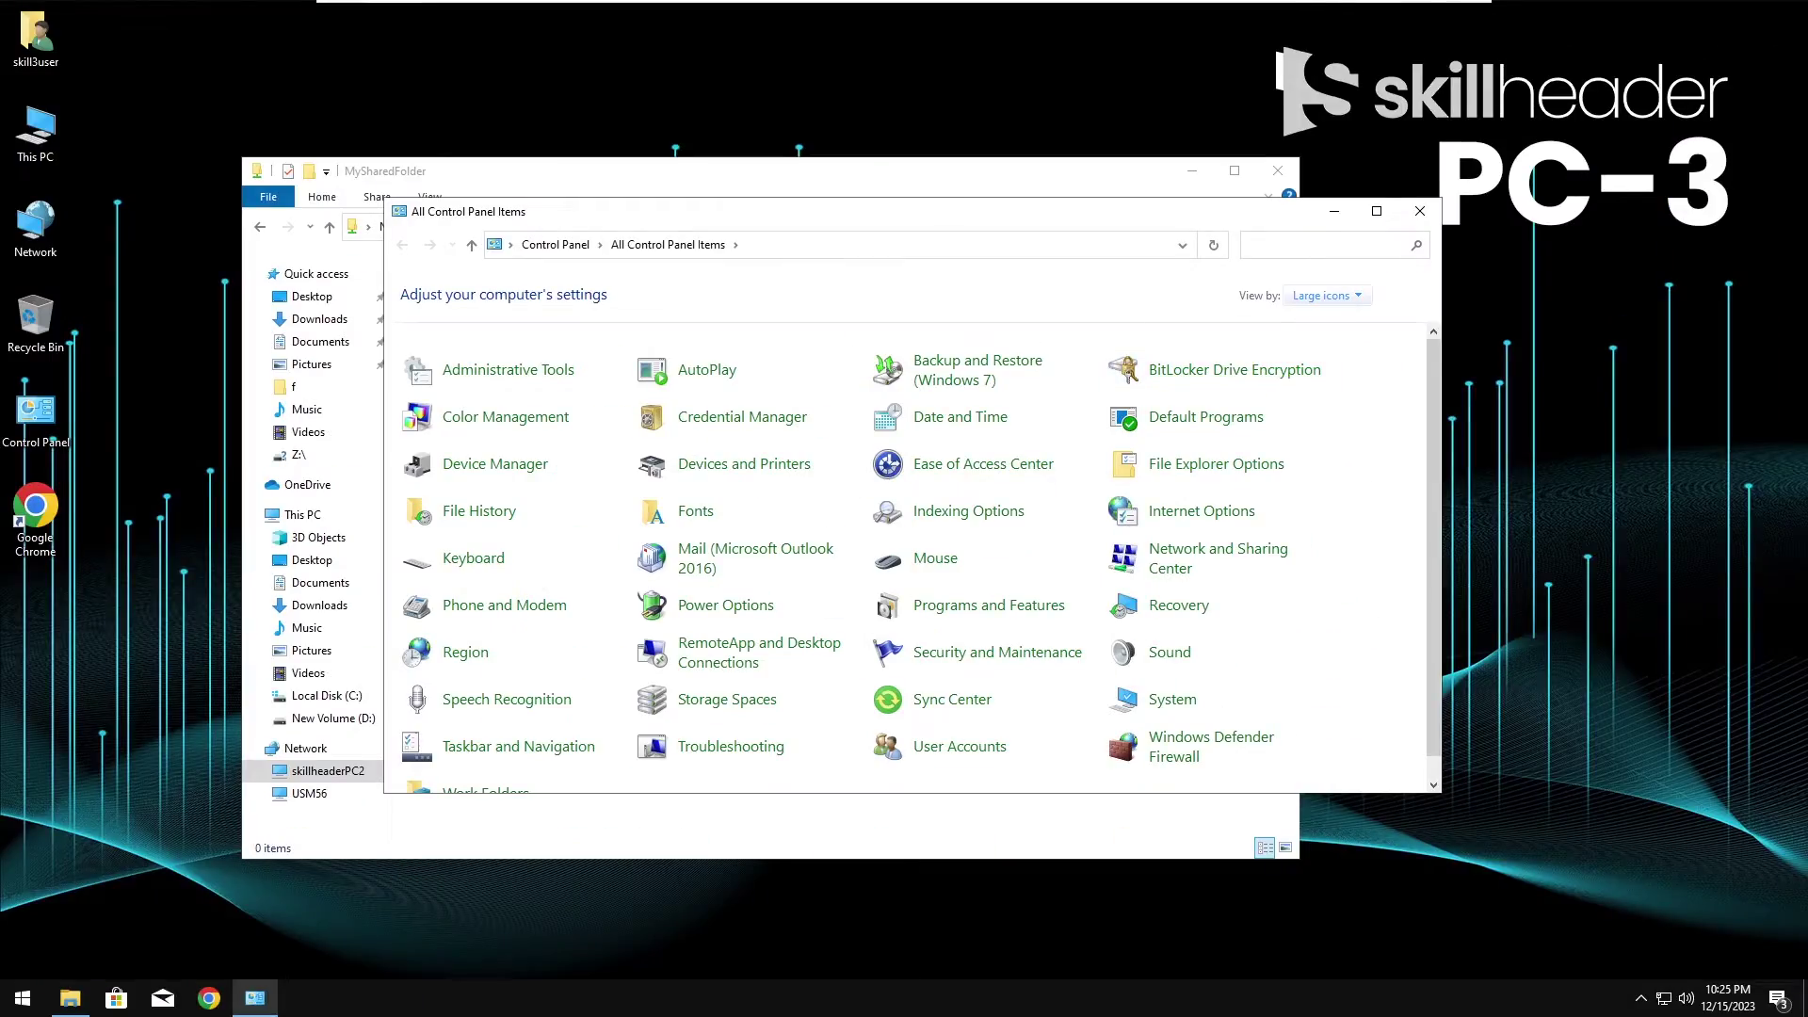
pyautogui.click(1394, 262)
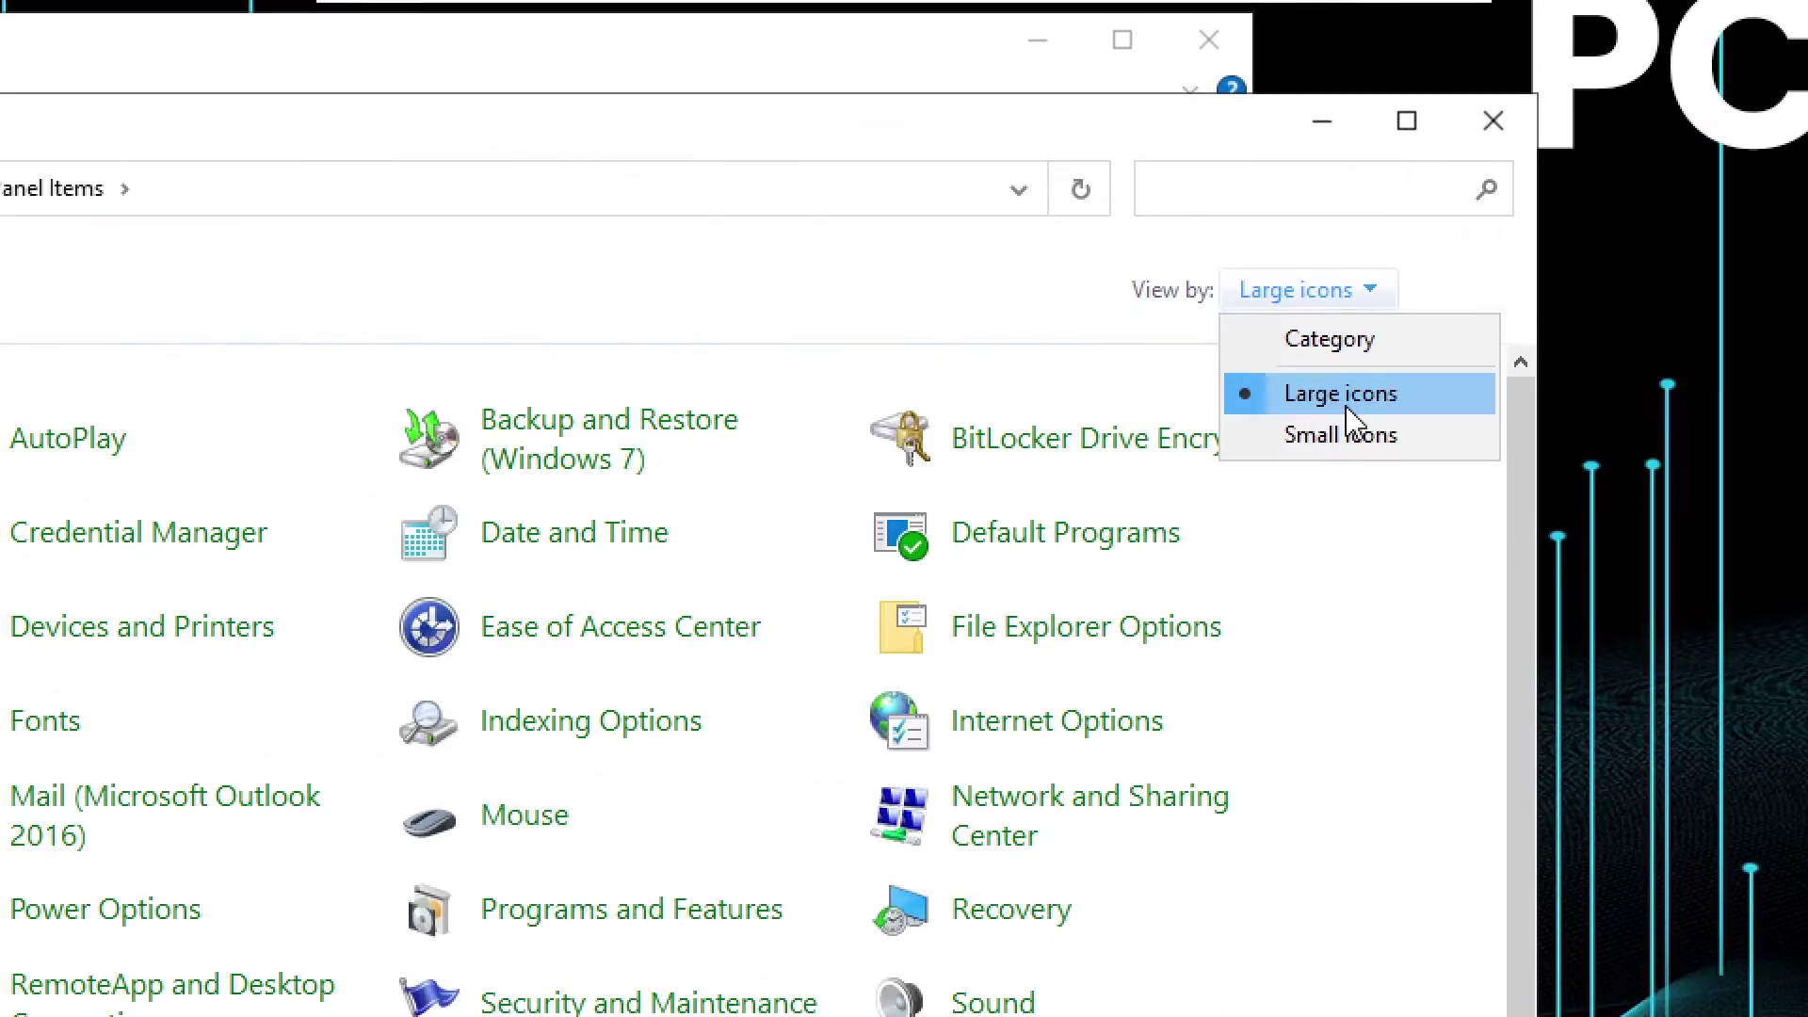
pyautogui.click(1415, 328)
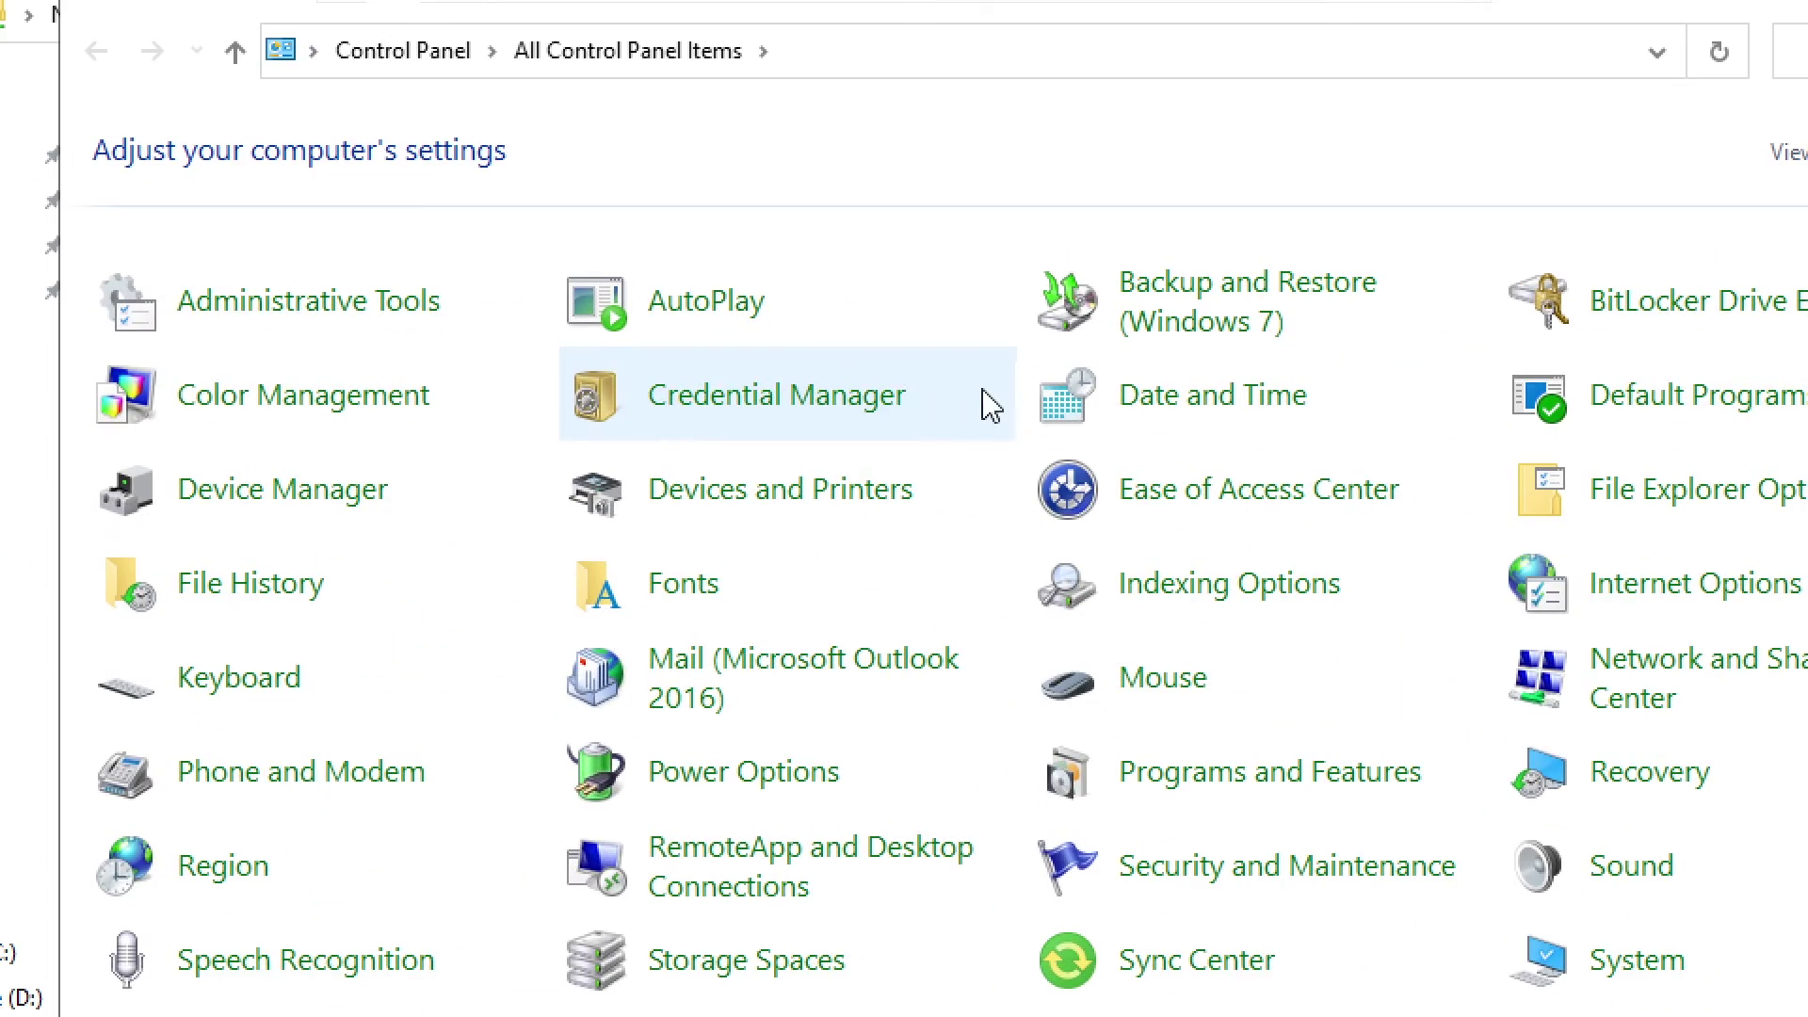
pyautogui.click(845, 416)
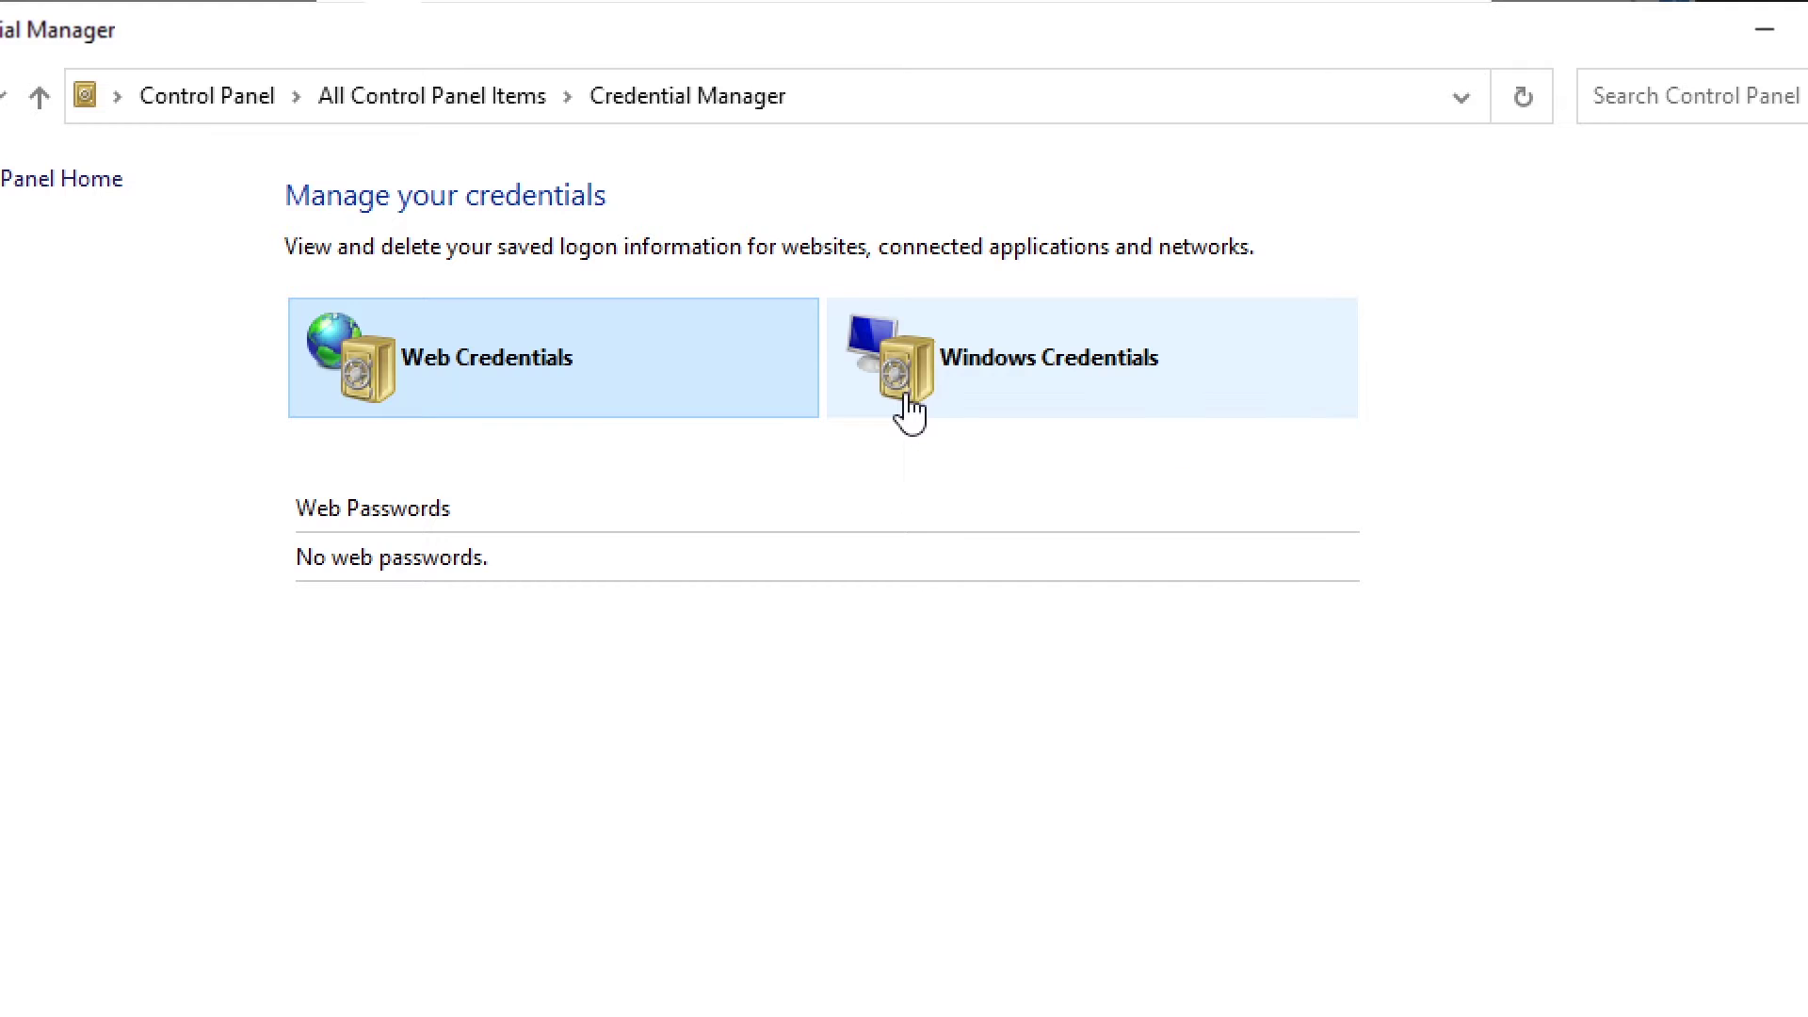
pyautogui.click(907, 403)
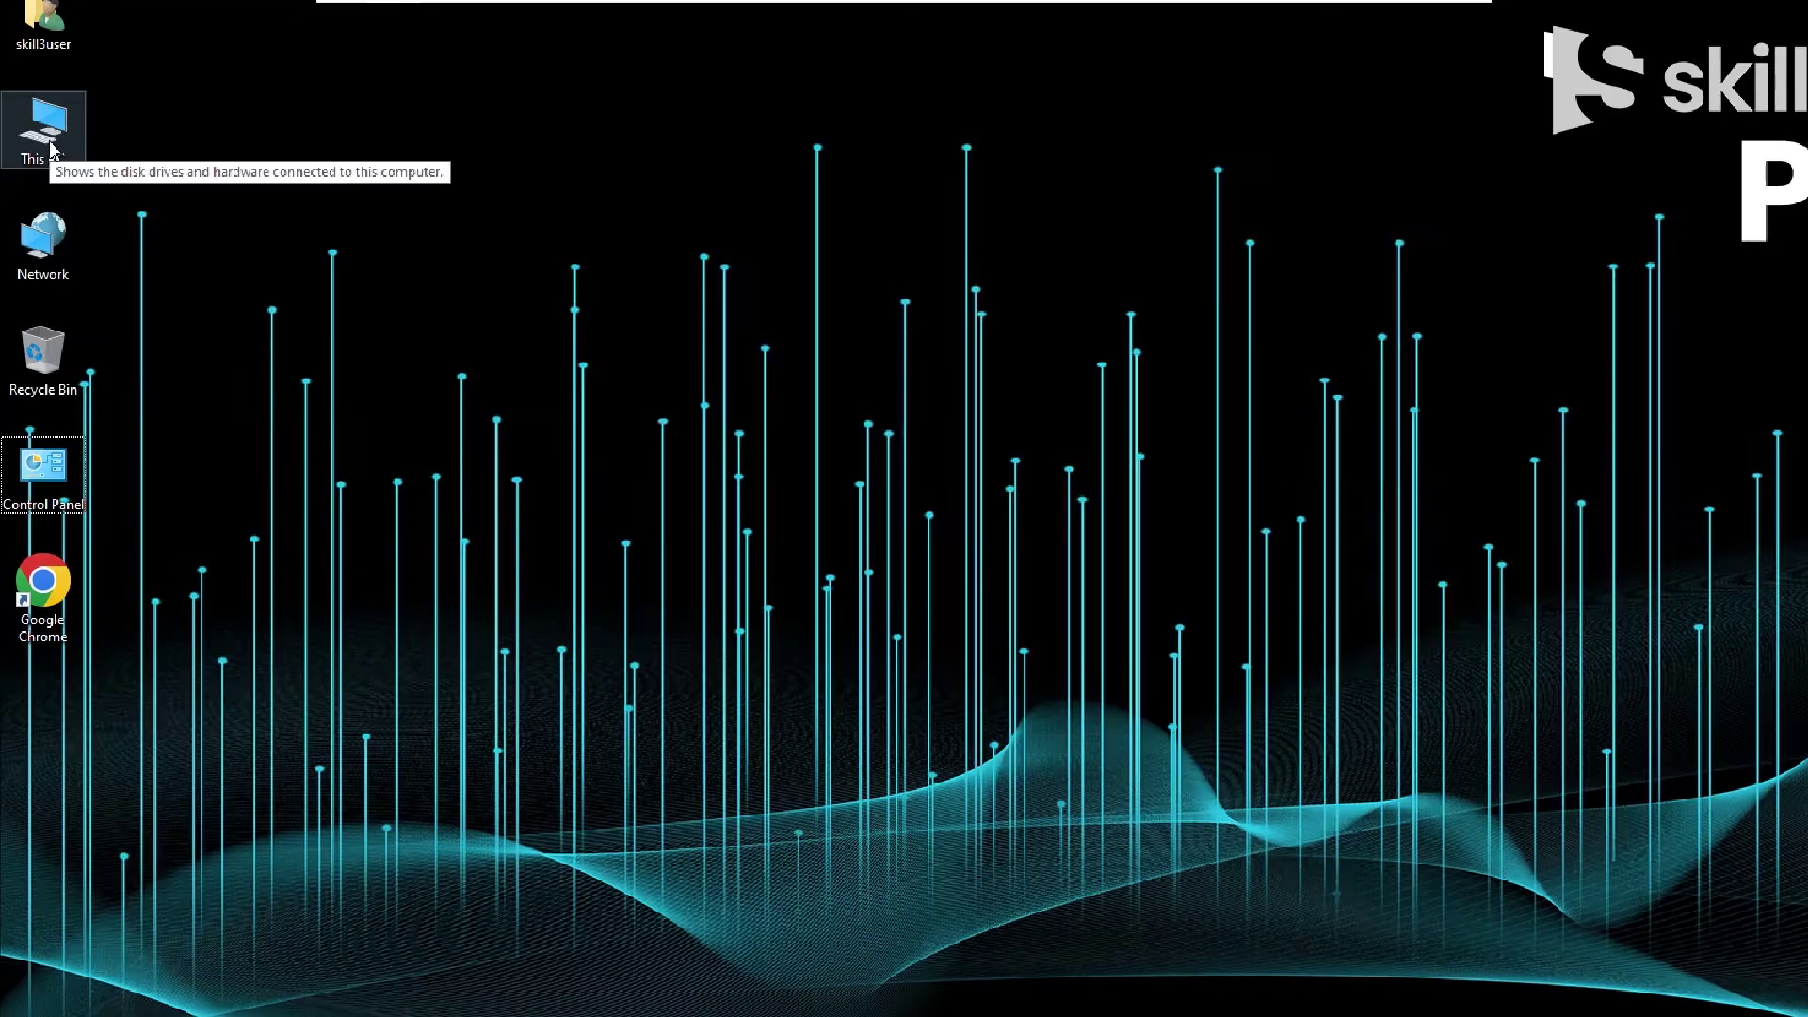
# - Map \\skillheaderpc2\MySharedFolder as network drive Z: from This PC
pyautogui.doubleClick(42, 148)
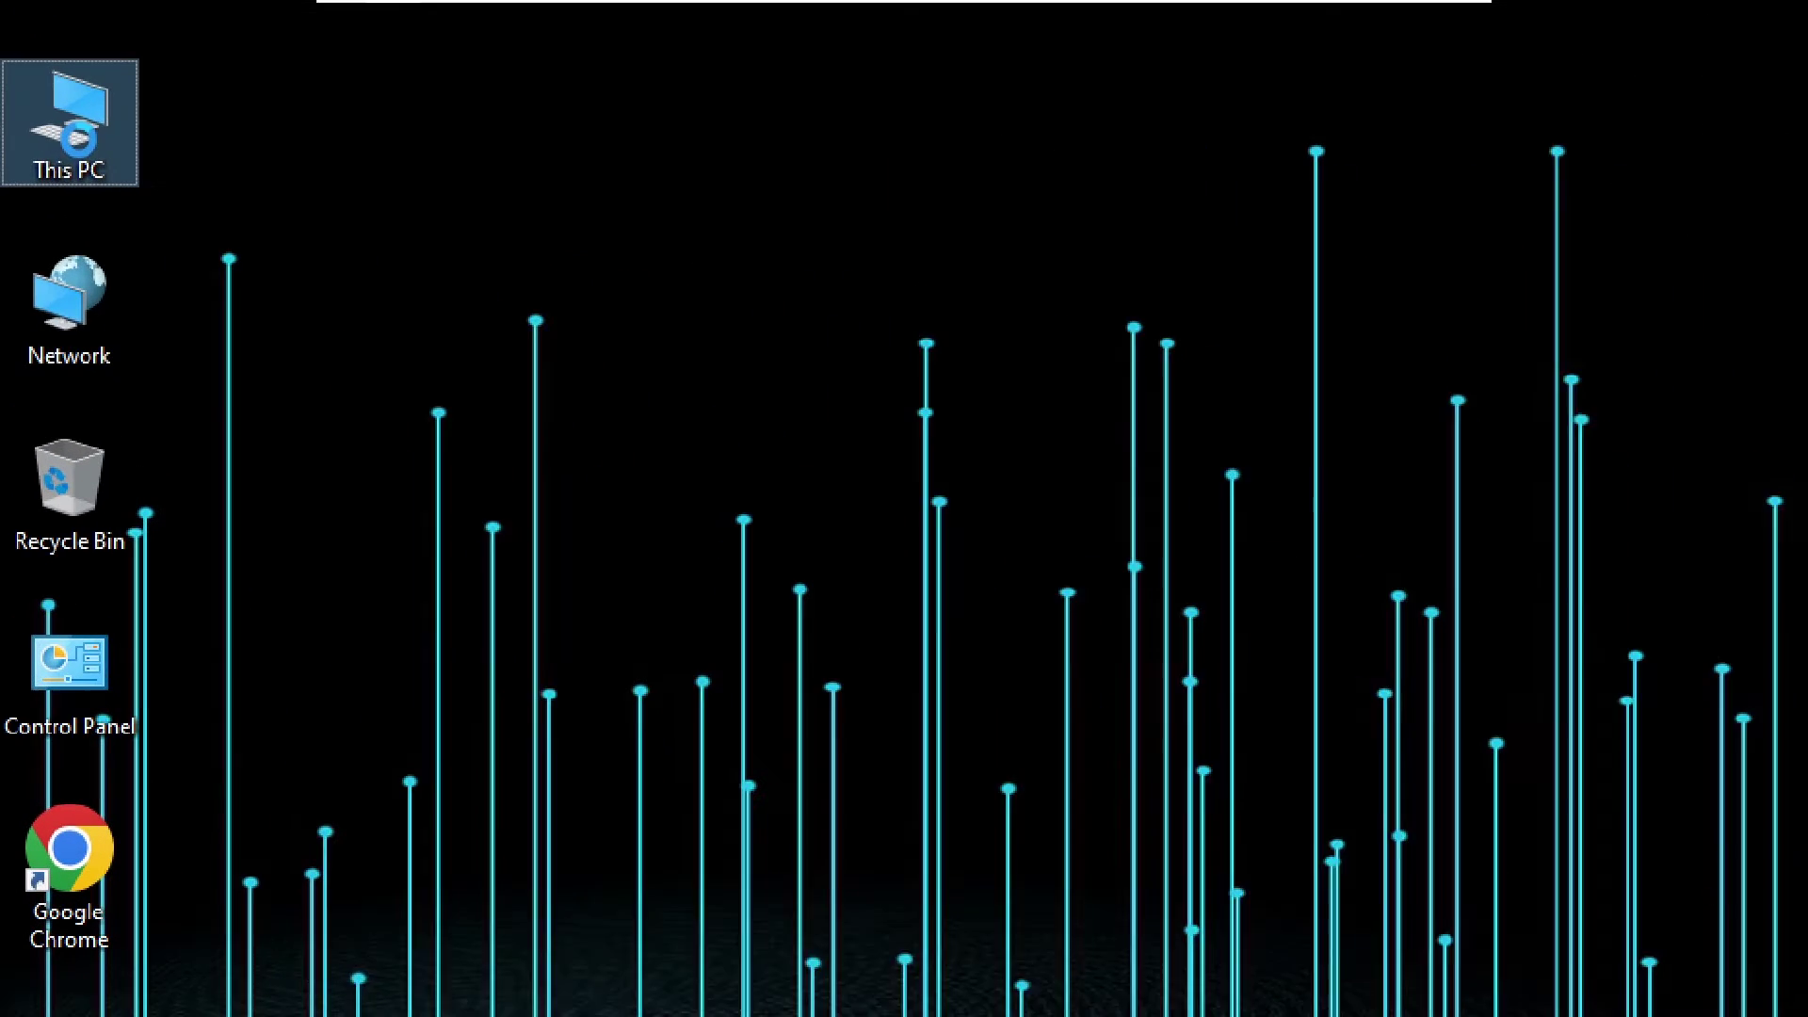
pyautogui.rightClick(82, 143)
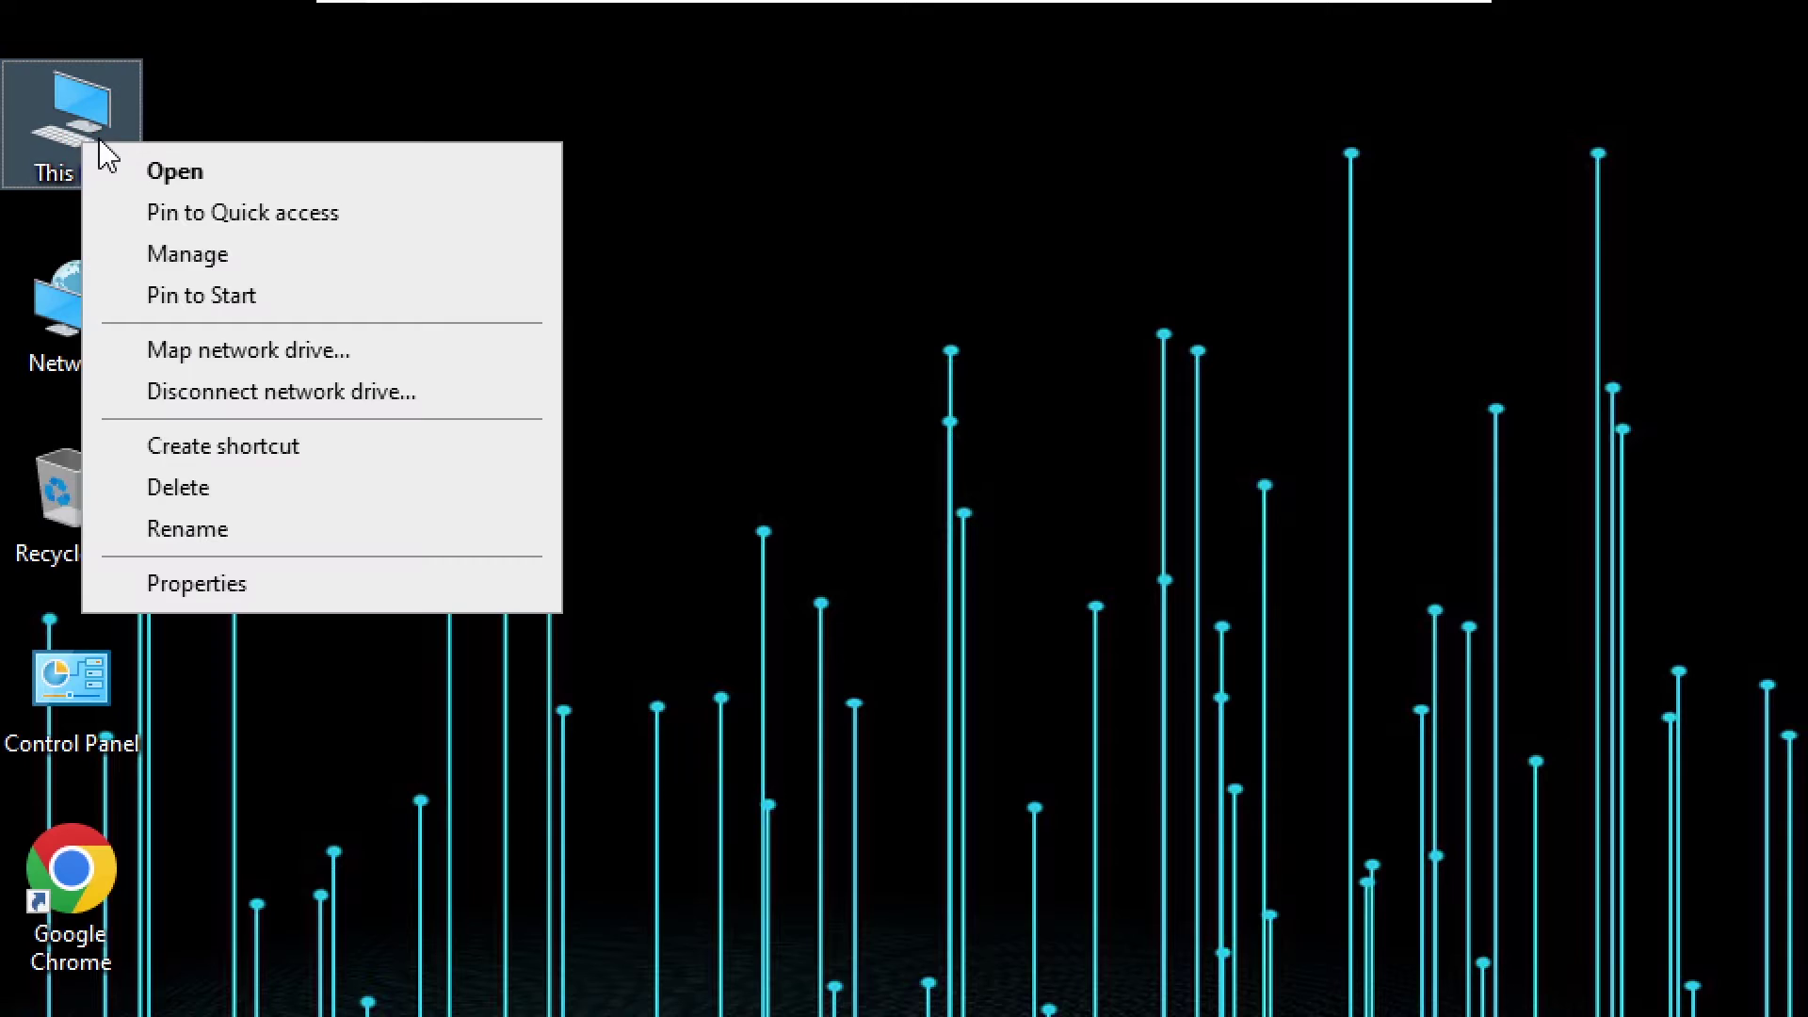
pyautogui.click(273, 350)
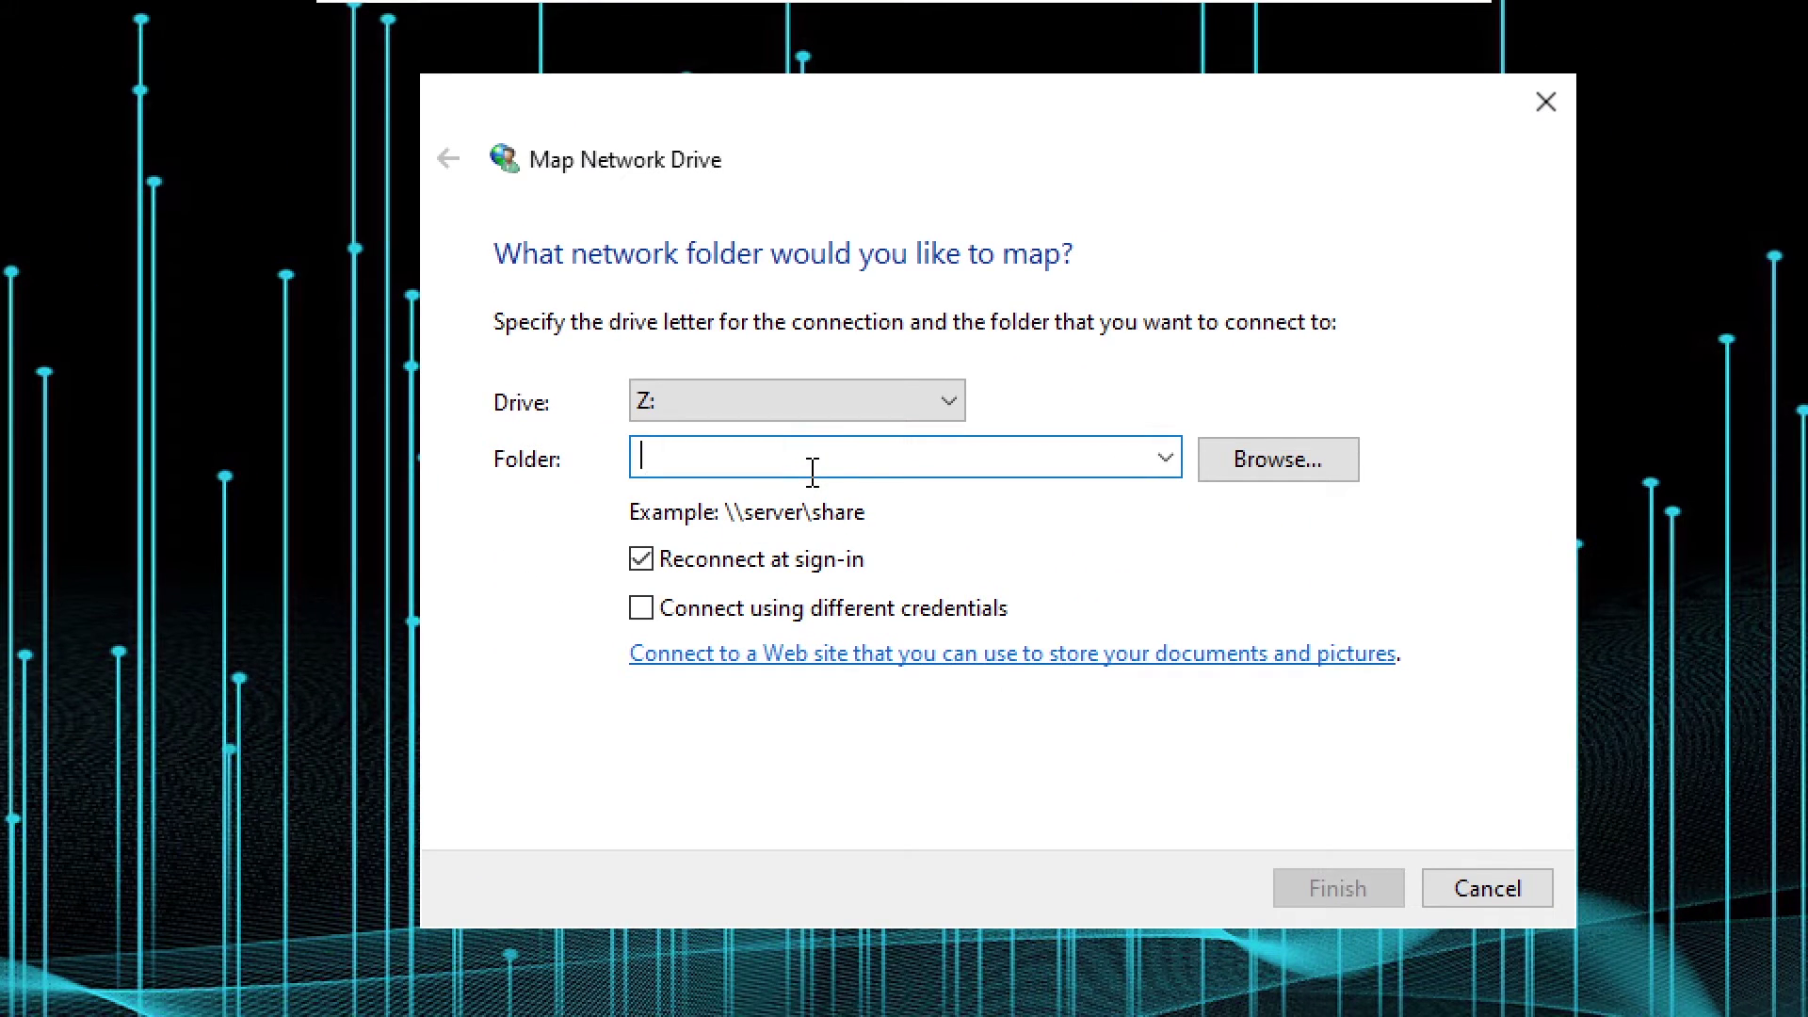
pyautogui.write('\\\\')
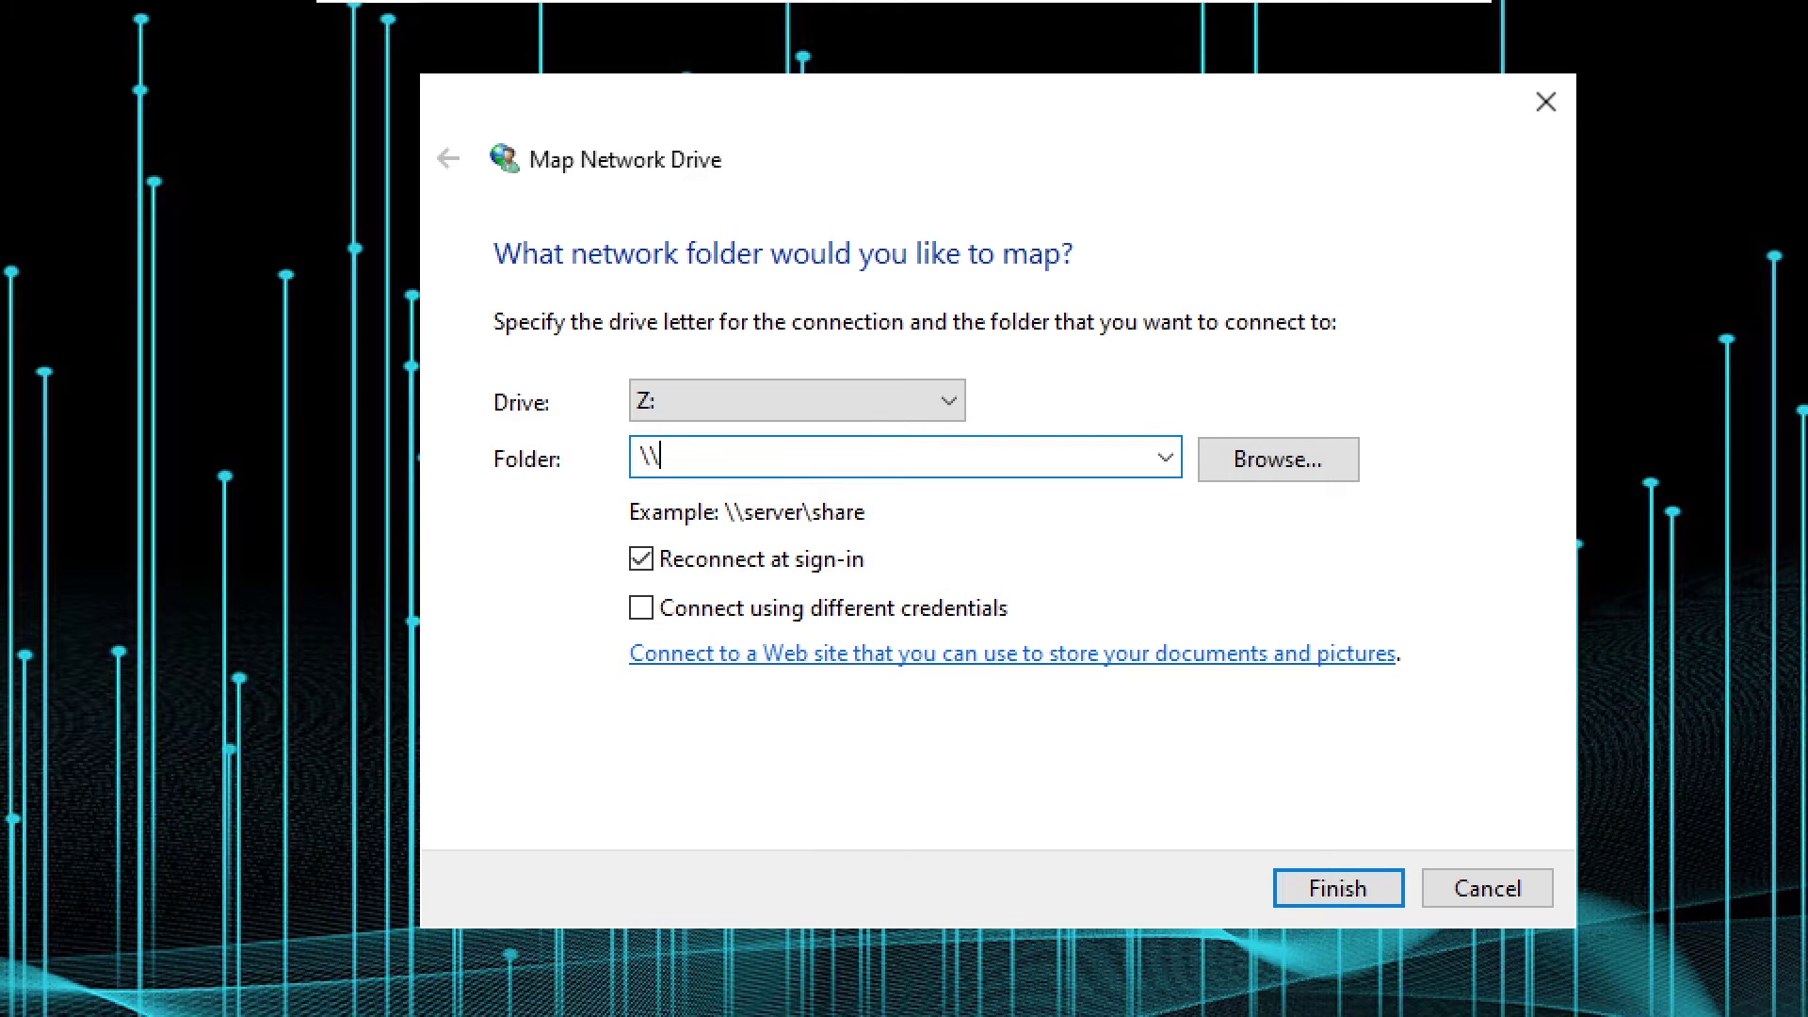
pyautogui.write('skillheaderpc2')
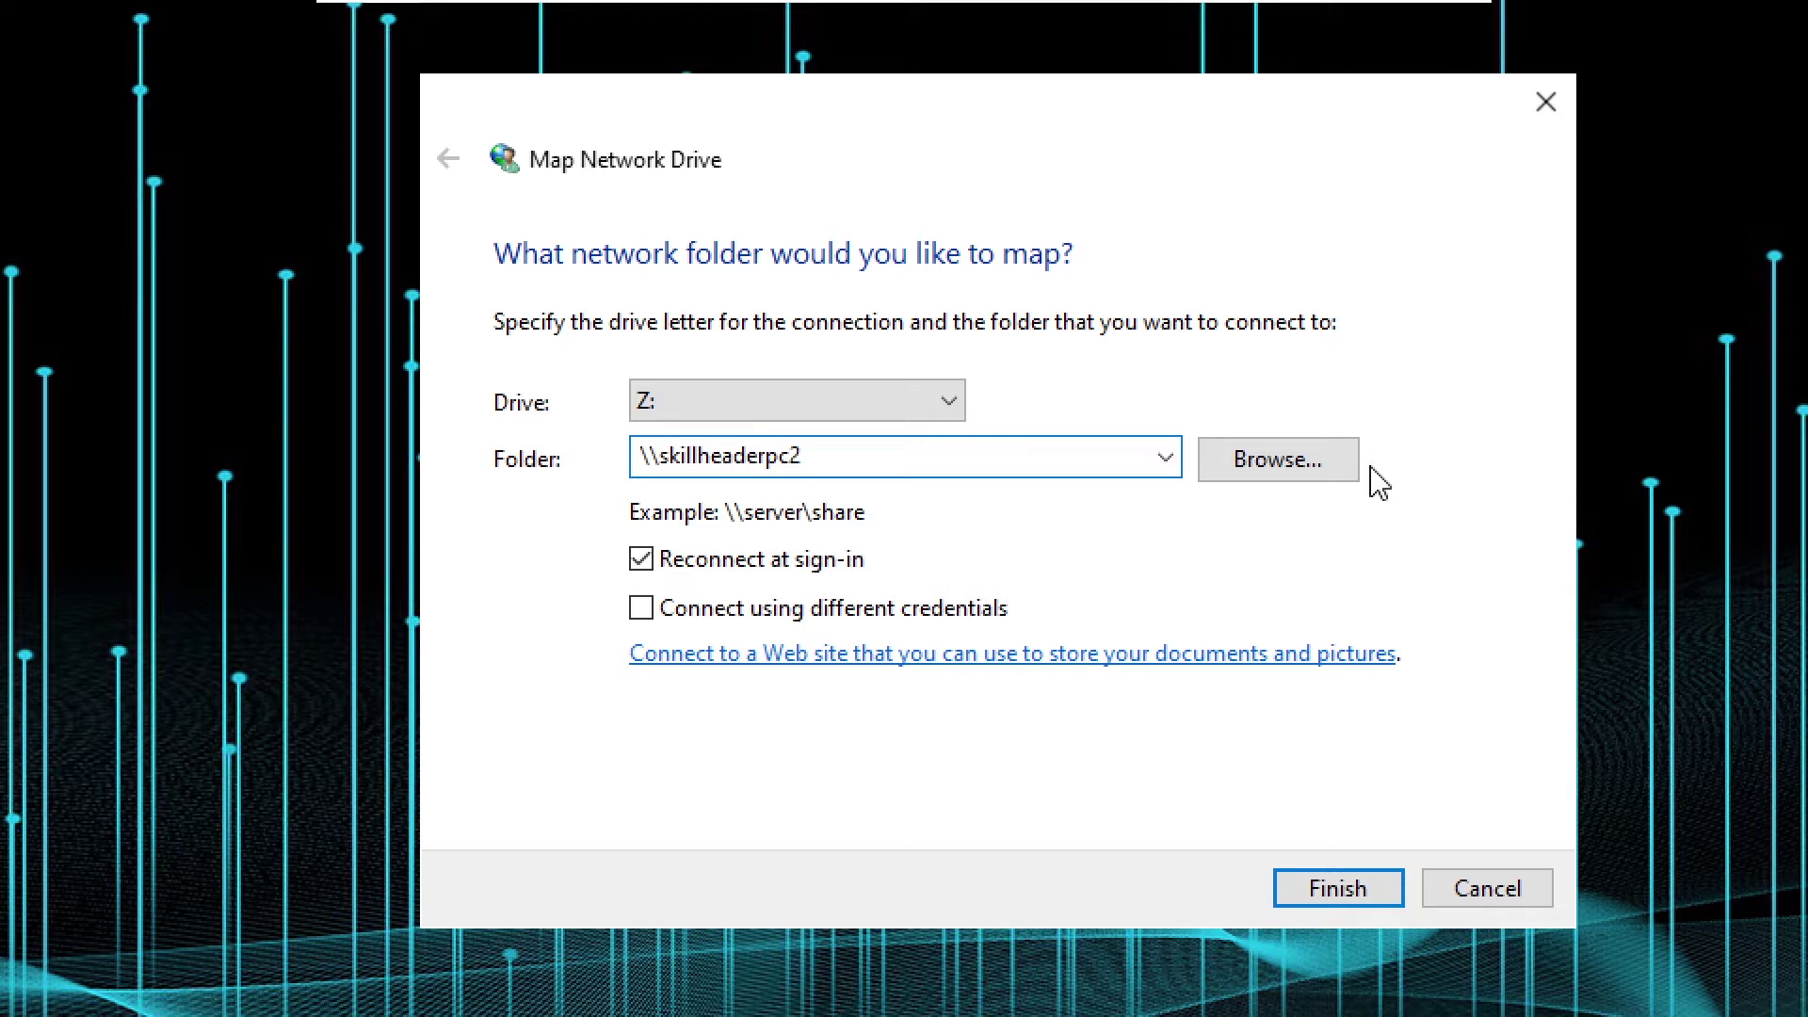
pyautogui.click(1320, 466)
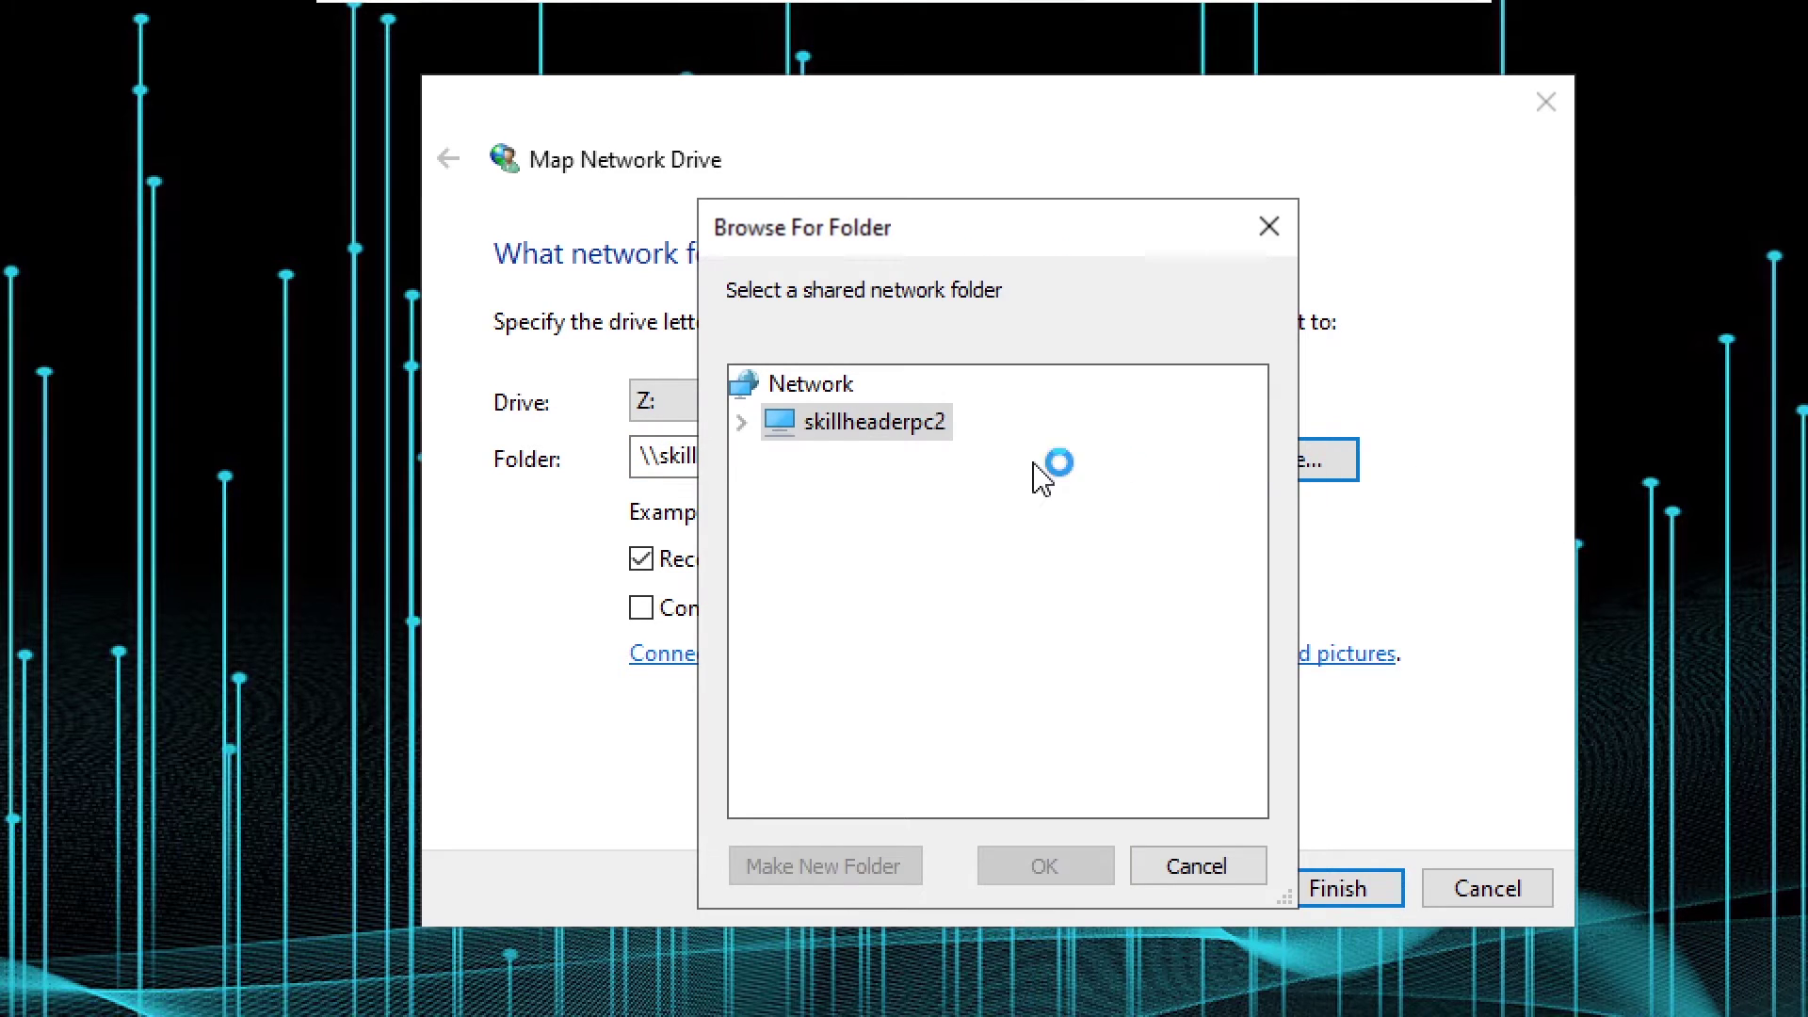
pyautogui.click(744, 426)
pyautogui.click(894, 504)
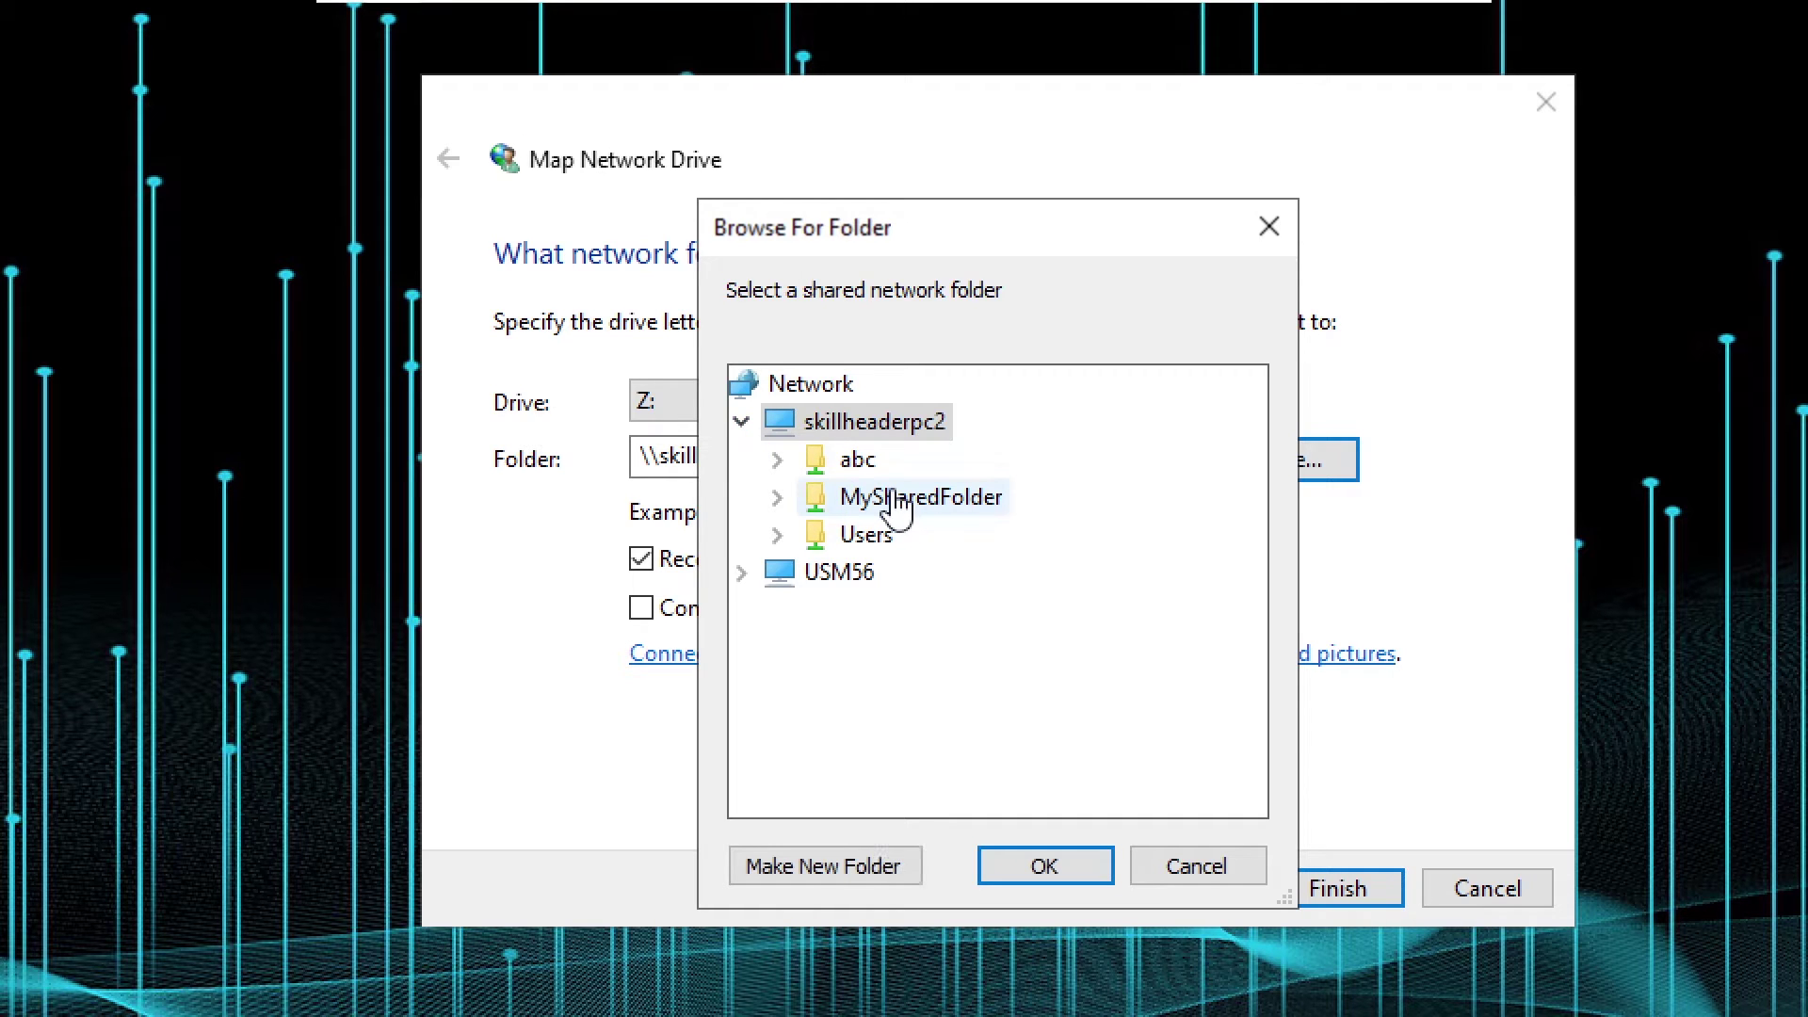
pyautogui.click(985, 505)
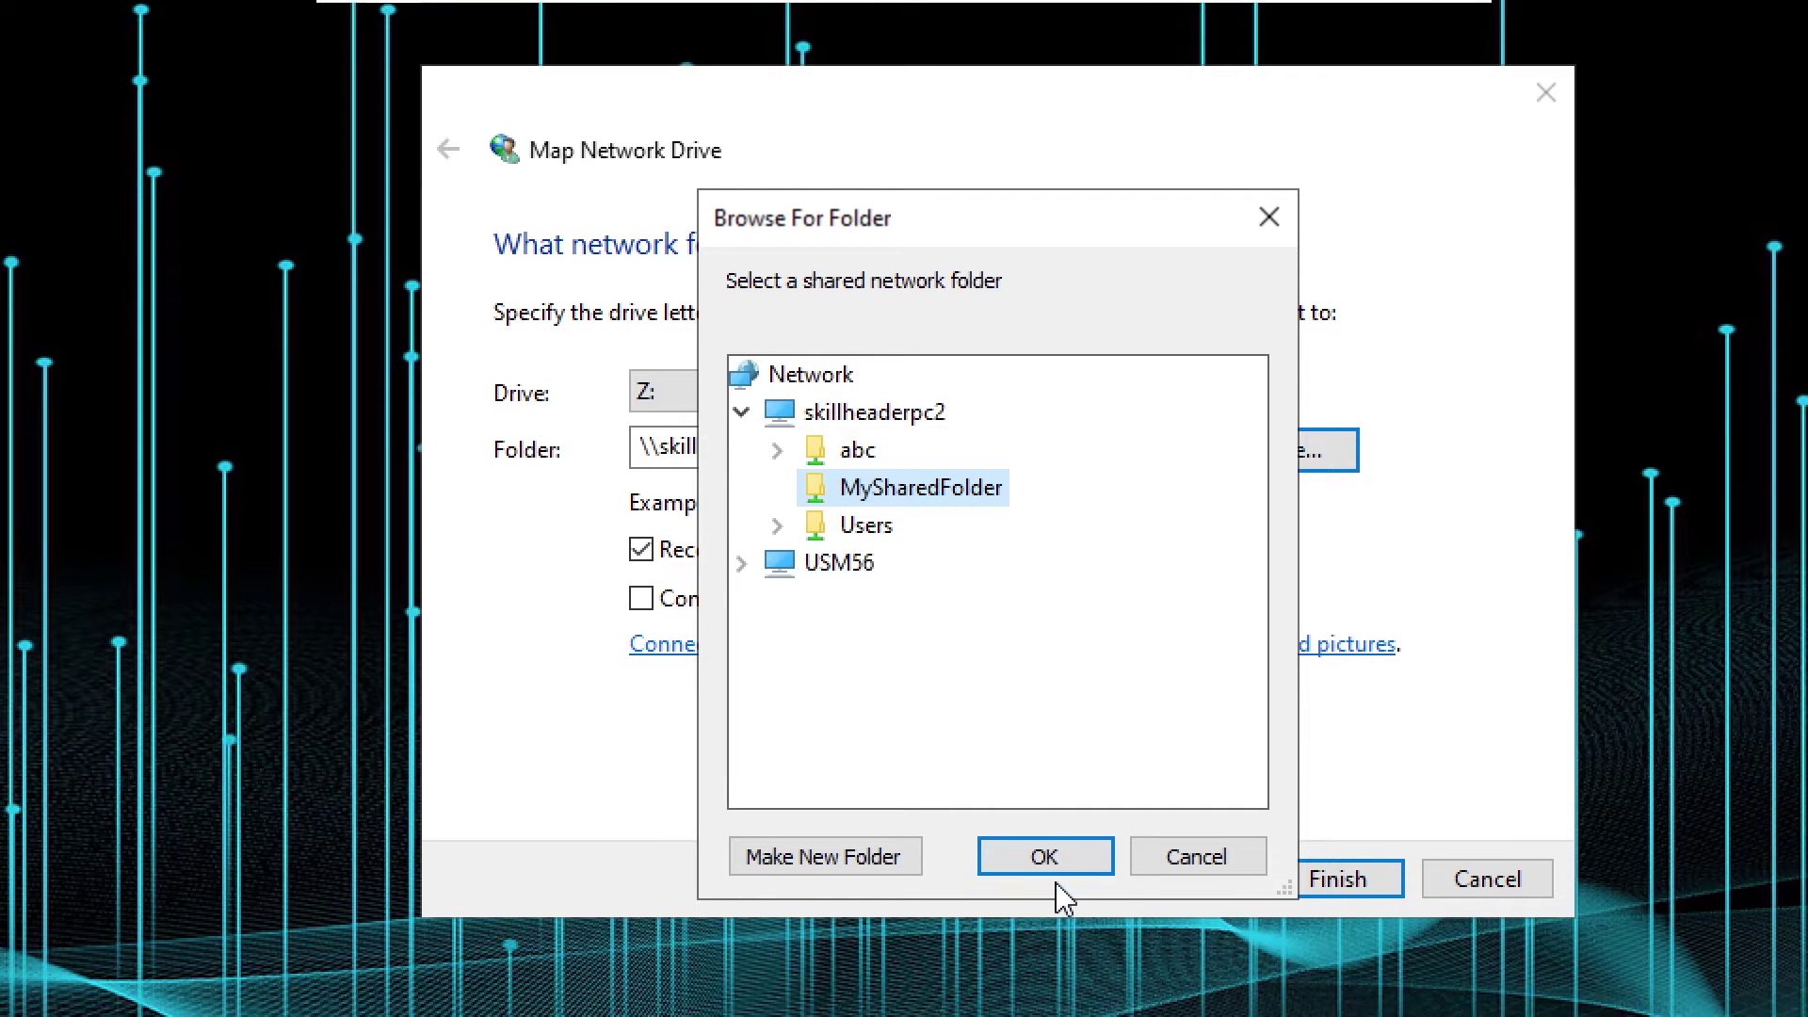
pyautogui.click(1044, 857)
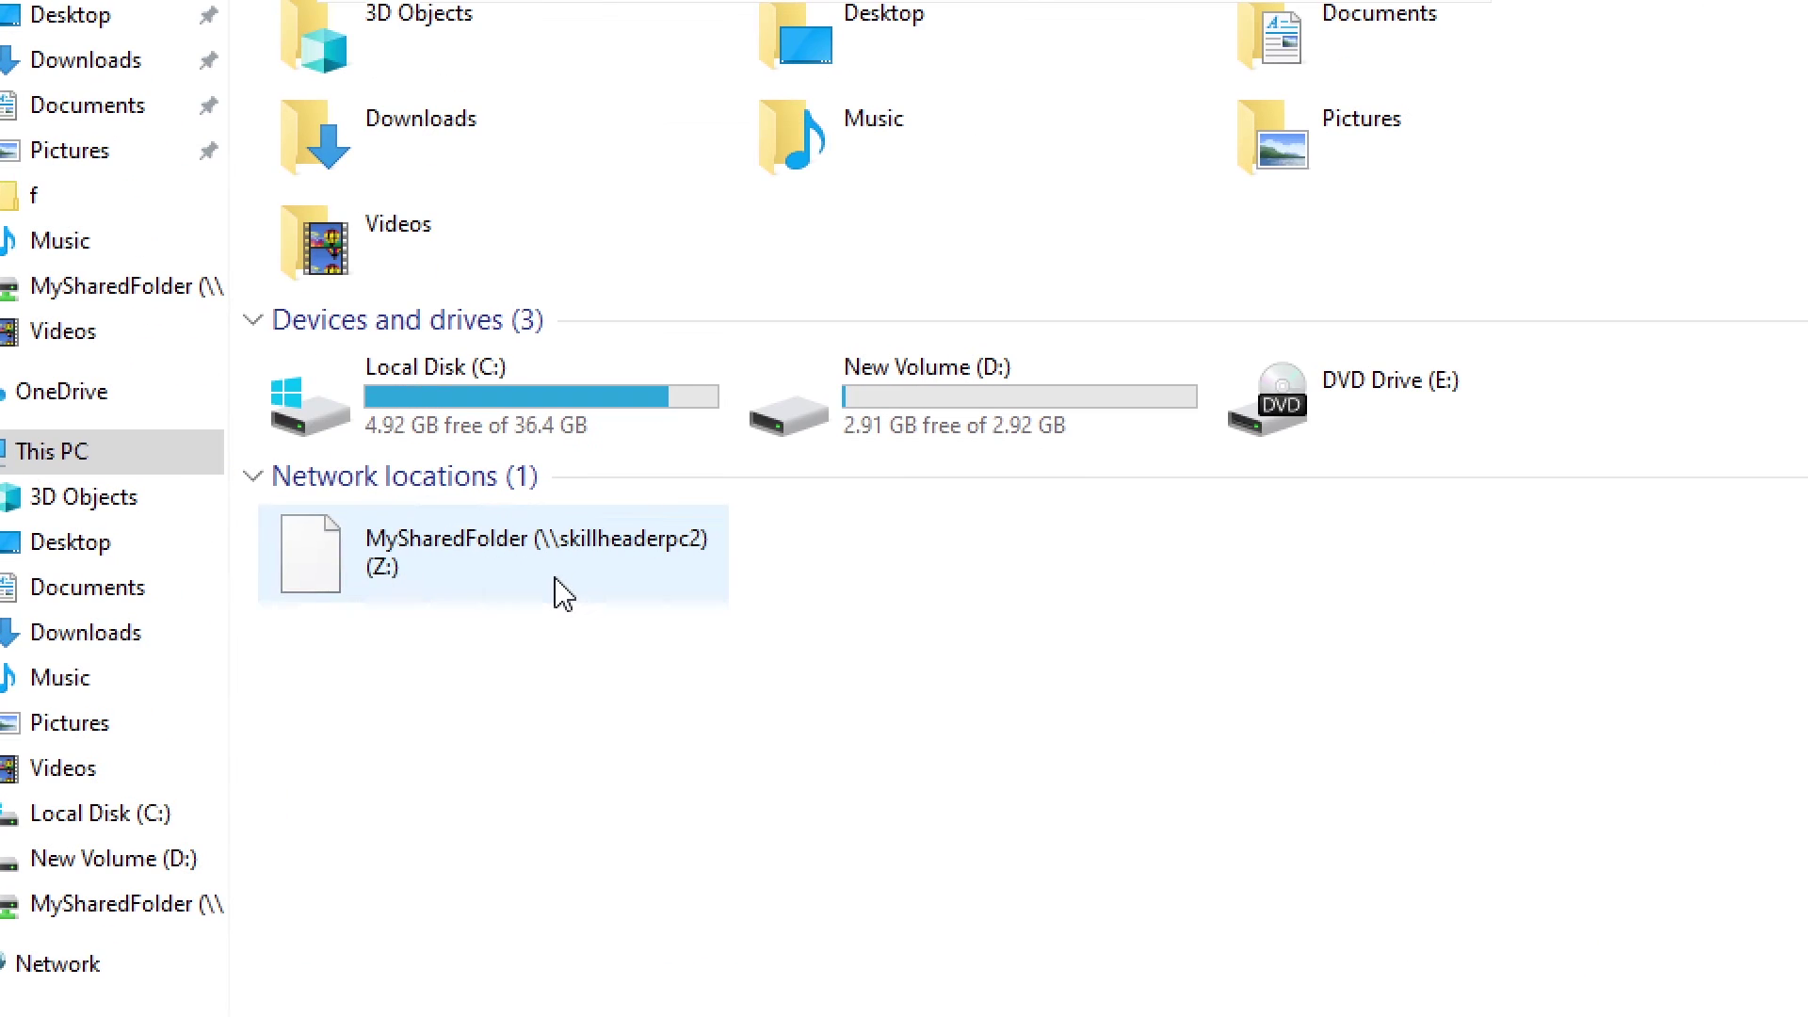
# - Rename the mapped Z: drive to MySharedFolder by removing the server part of its name
pyautogui.click(539, 594)
pyautogui.doubleClick(458, 539)
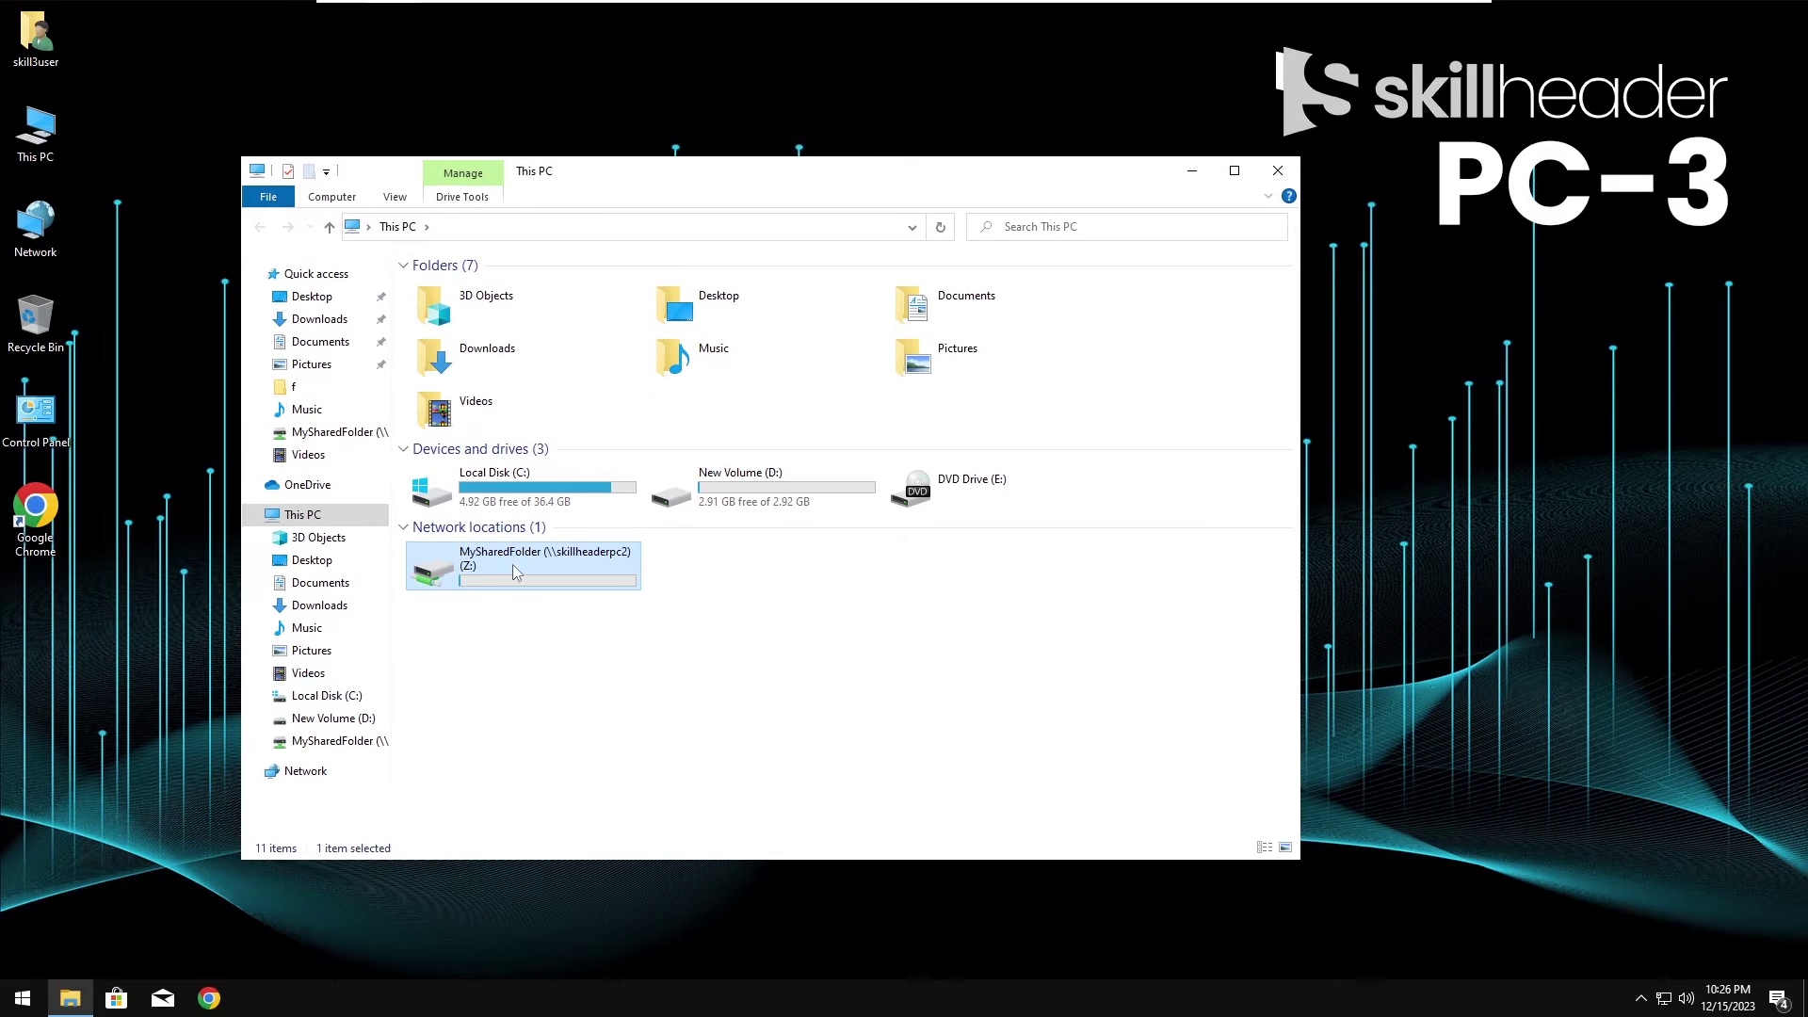
pyautogui.rightClick(462, 538)
pyautogui.click(558, 822)
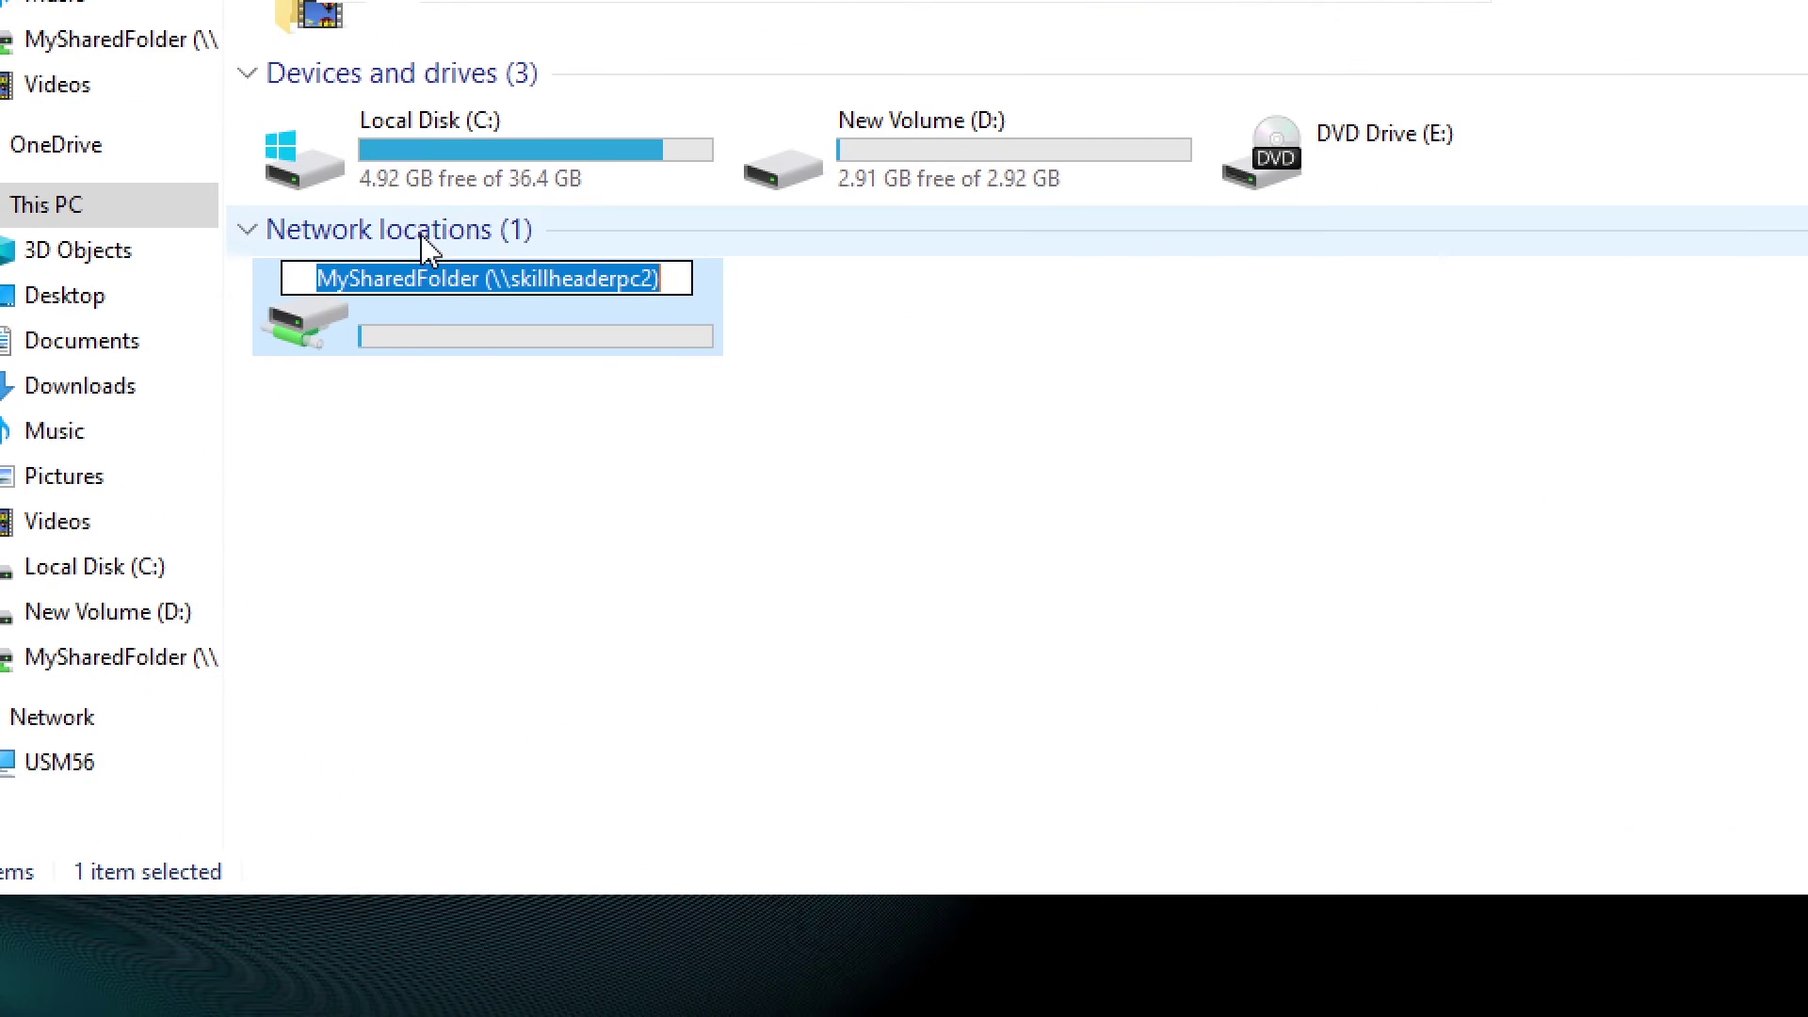
pyautogui.click(521, 553)
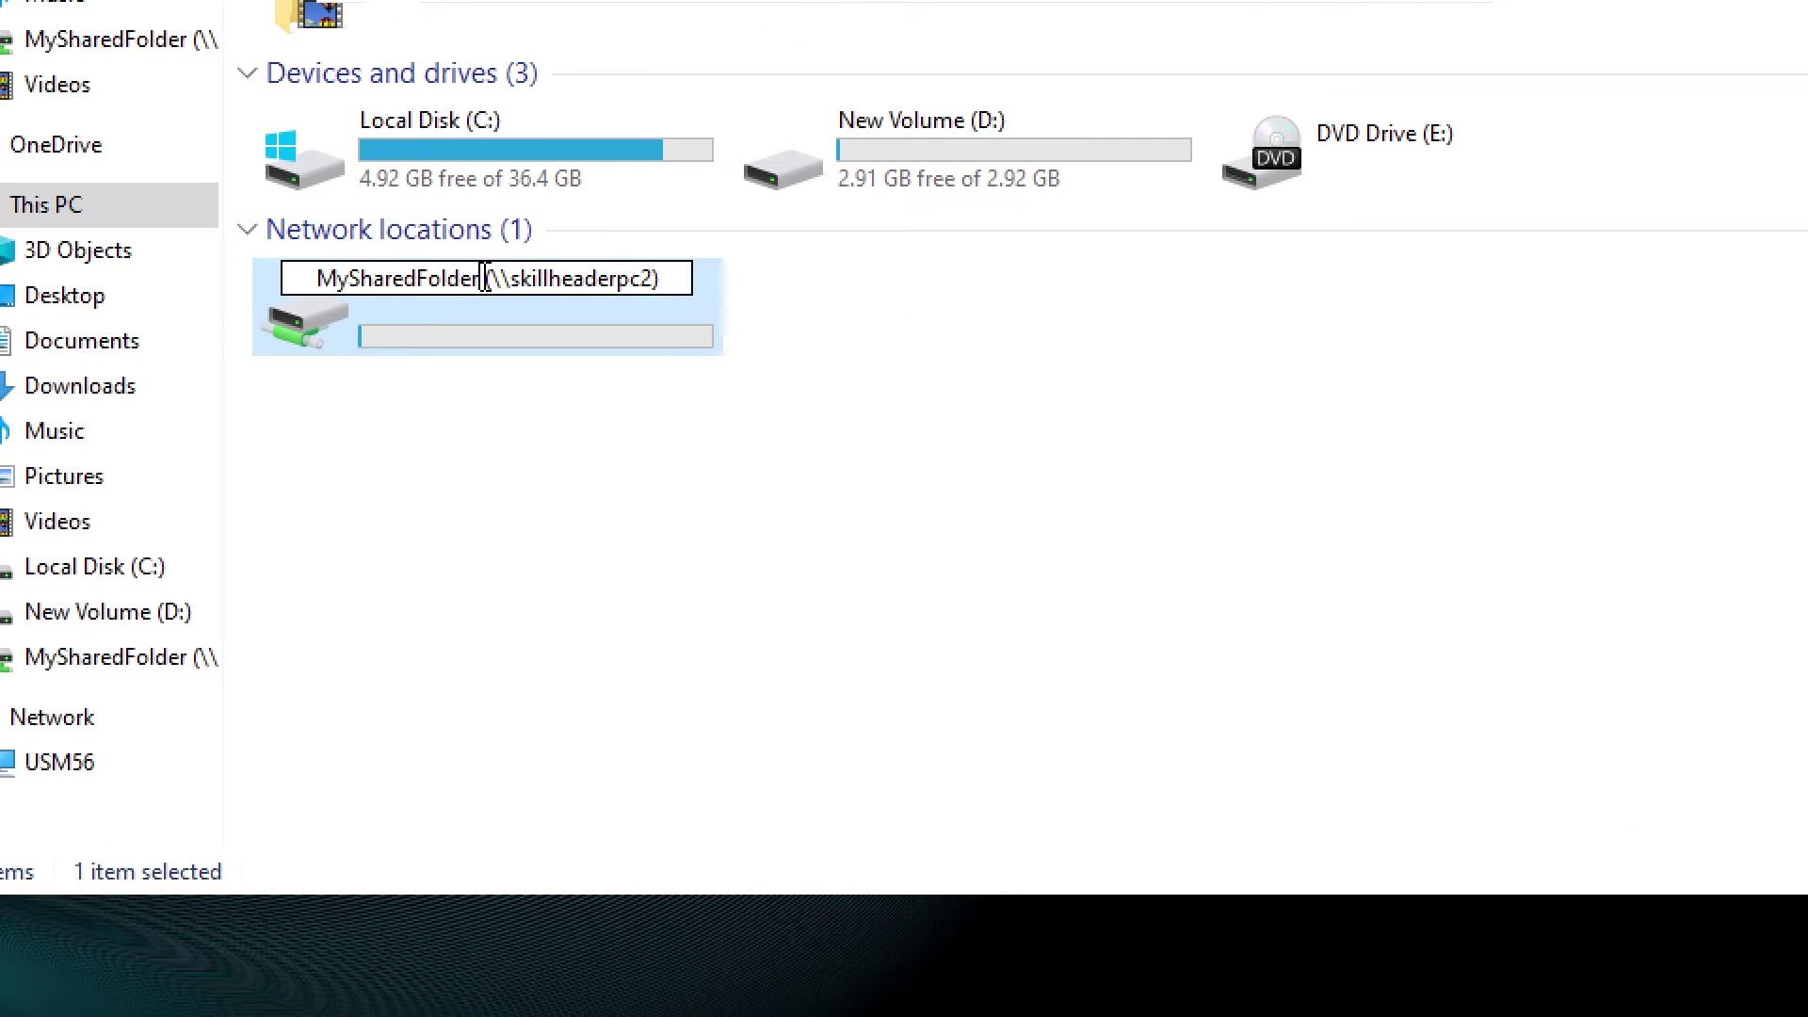
pyautogui.moveTo(484, 278); pyautogui.dragTo(726, 270)
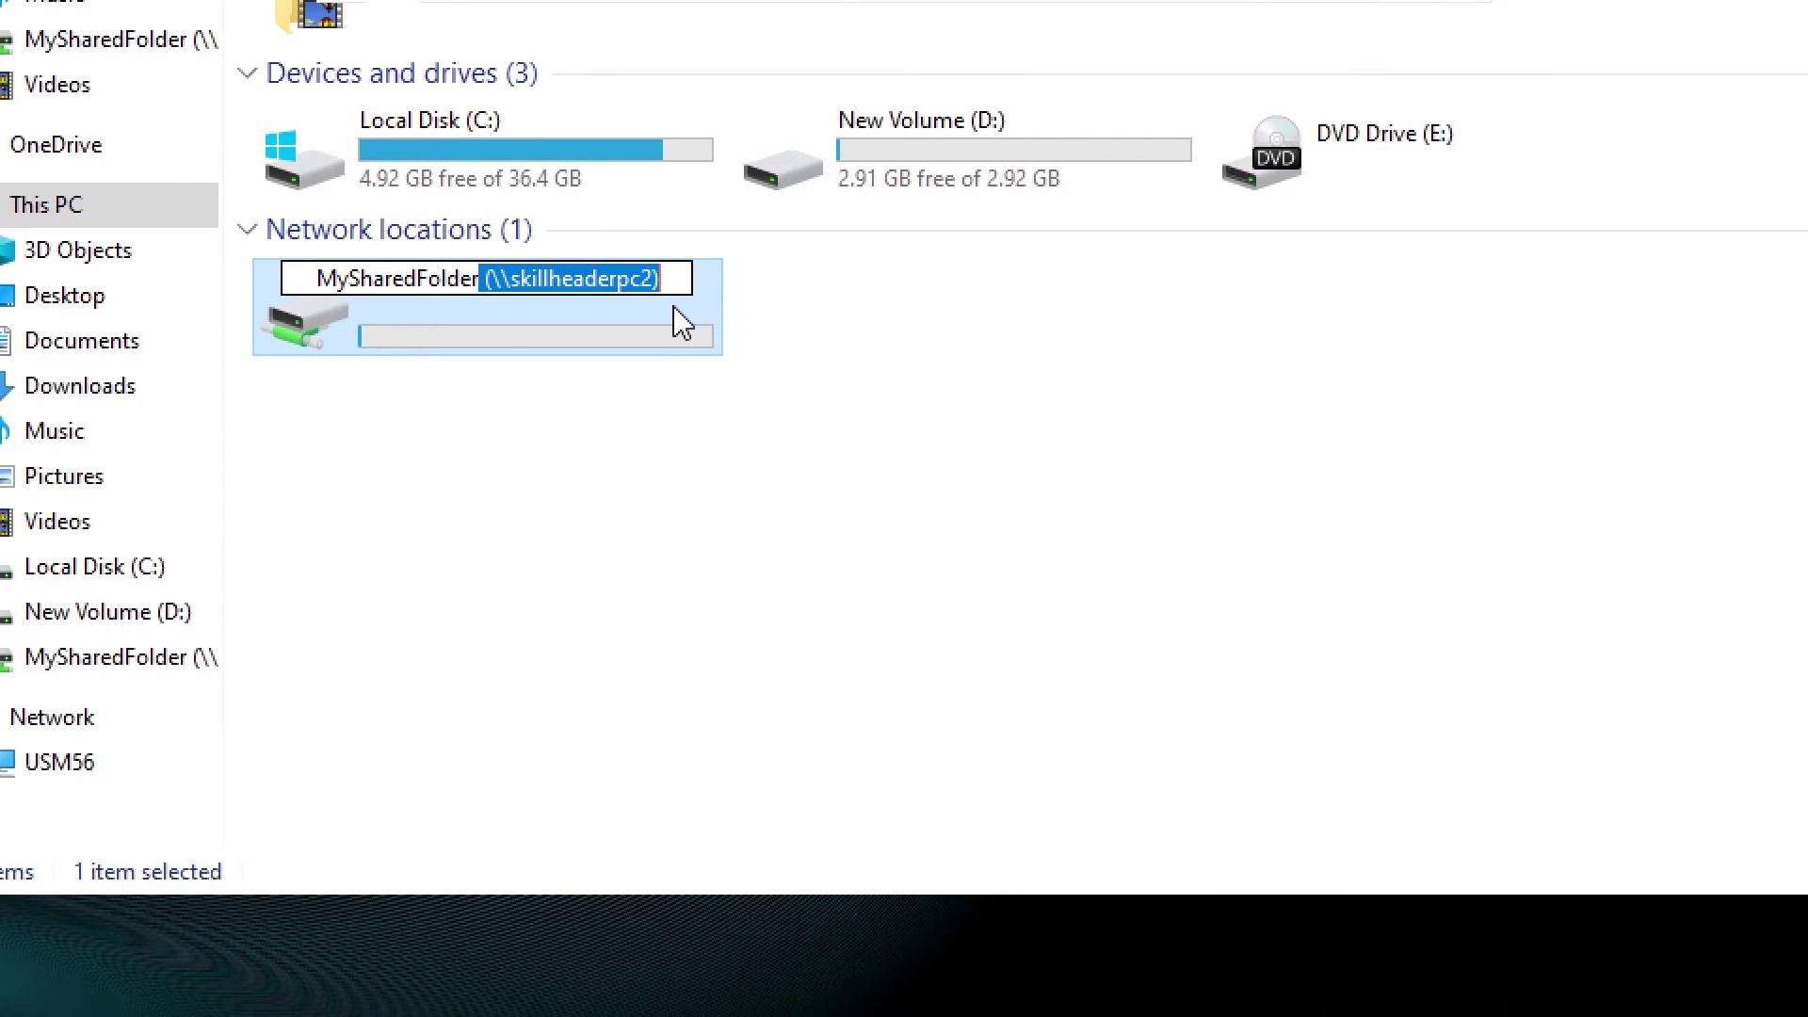
pyautogui.press('Delete')
pyautogui.press('Return')
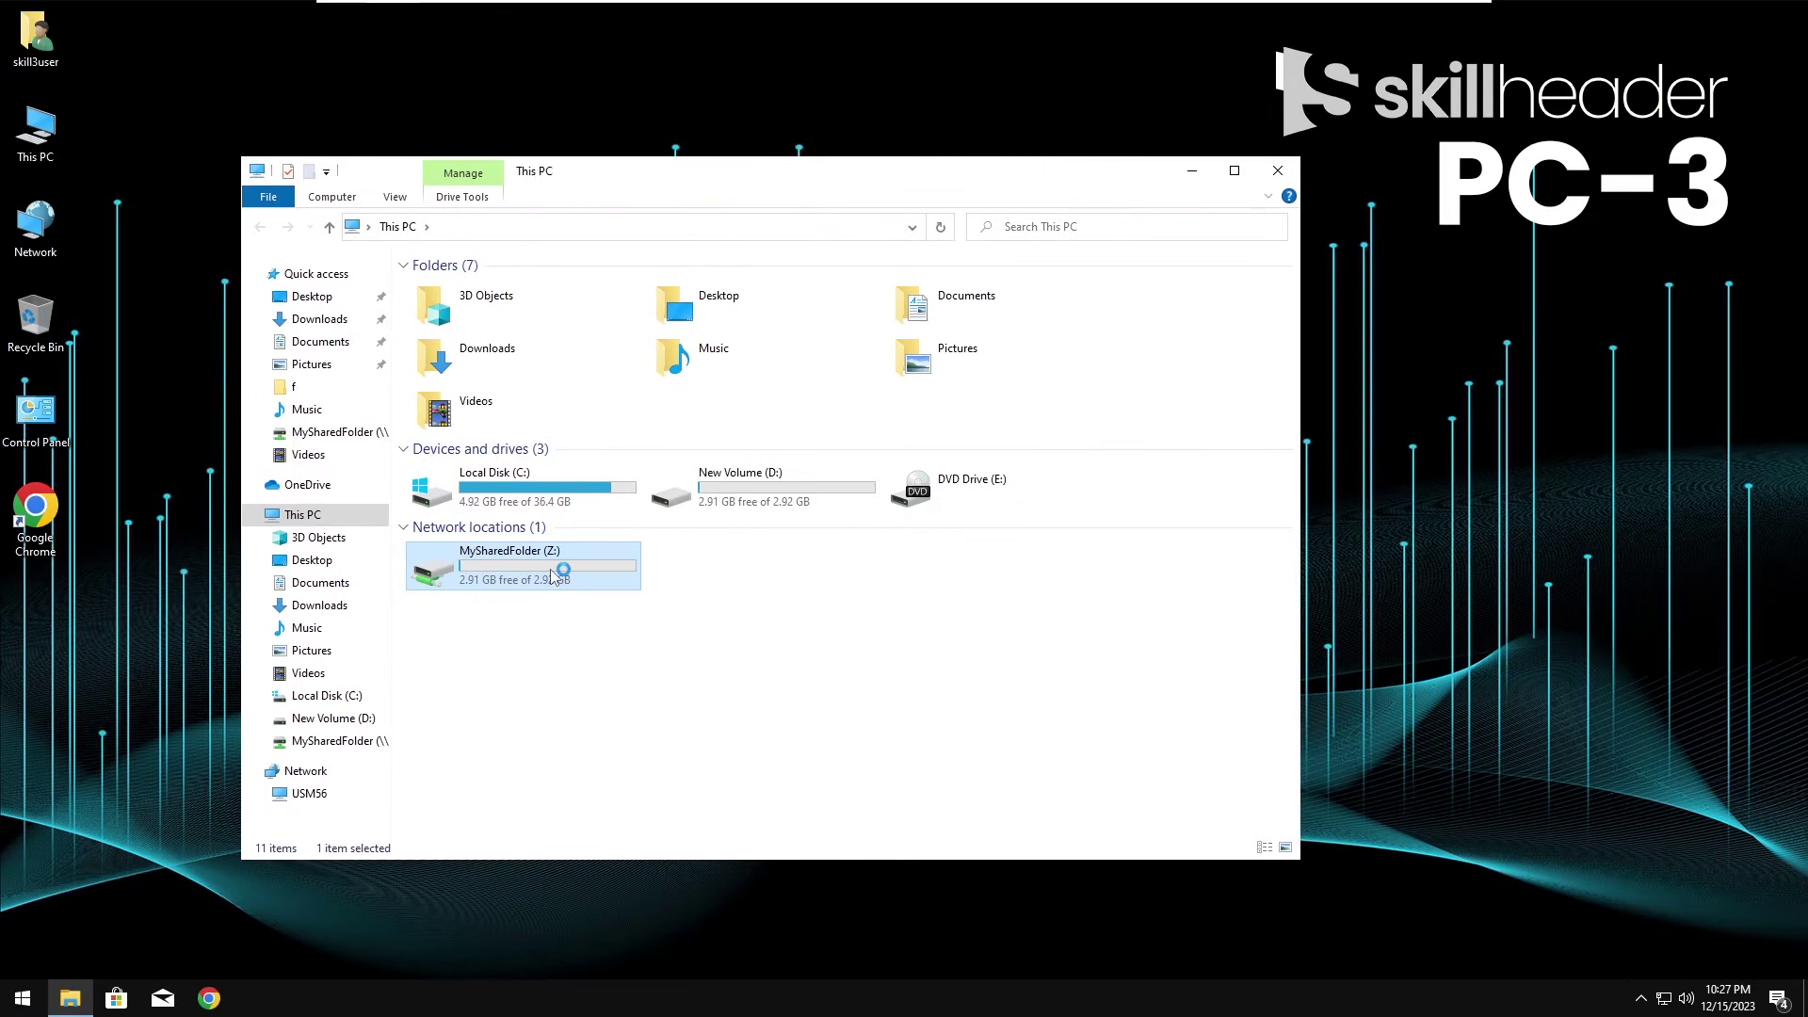
# - On the host, open D:\MySharedFolder and, in a second window beside it, C:\f with the images
pyautogui.doubleClick(554, 576)
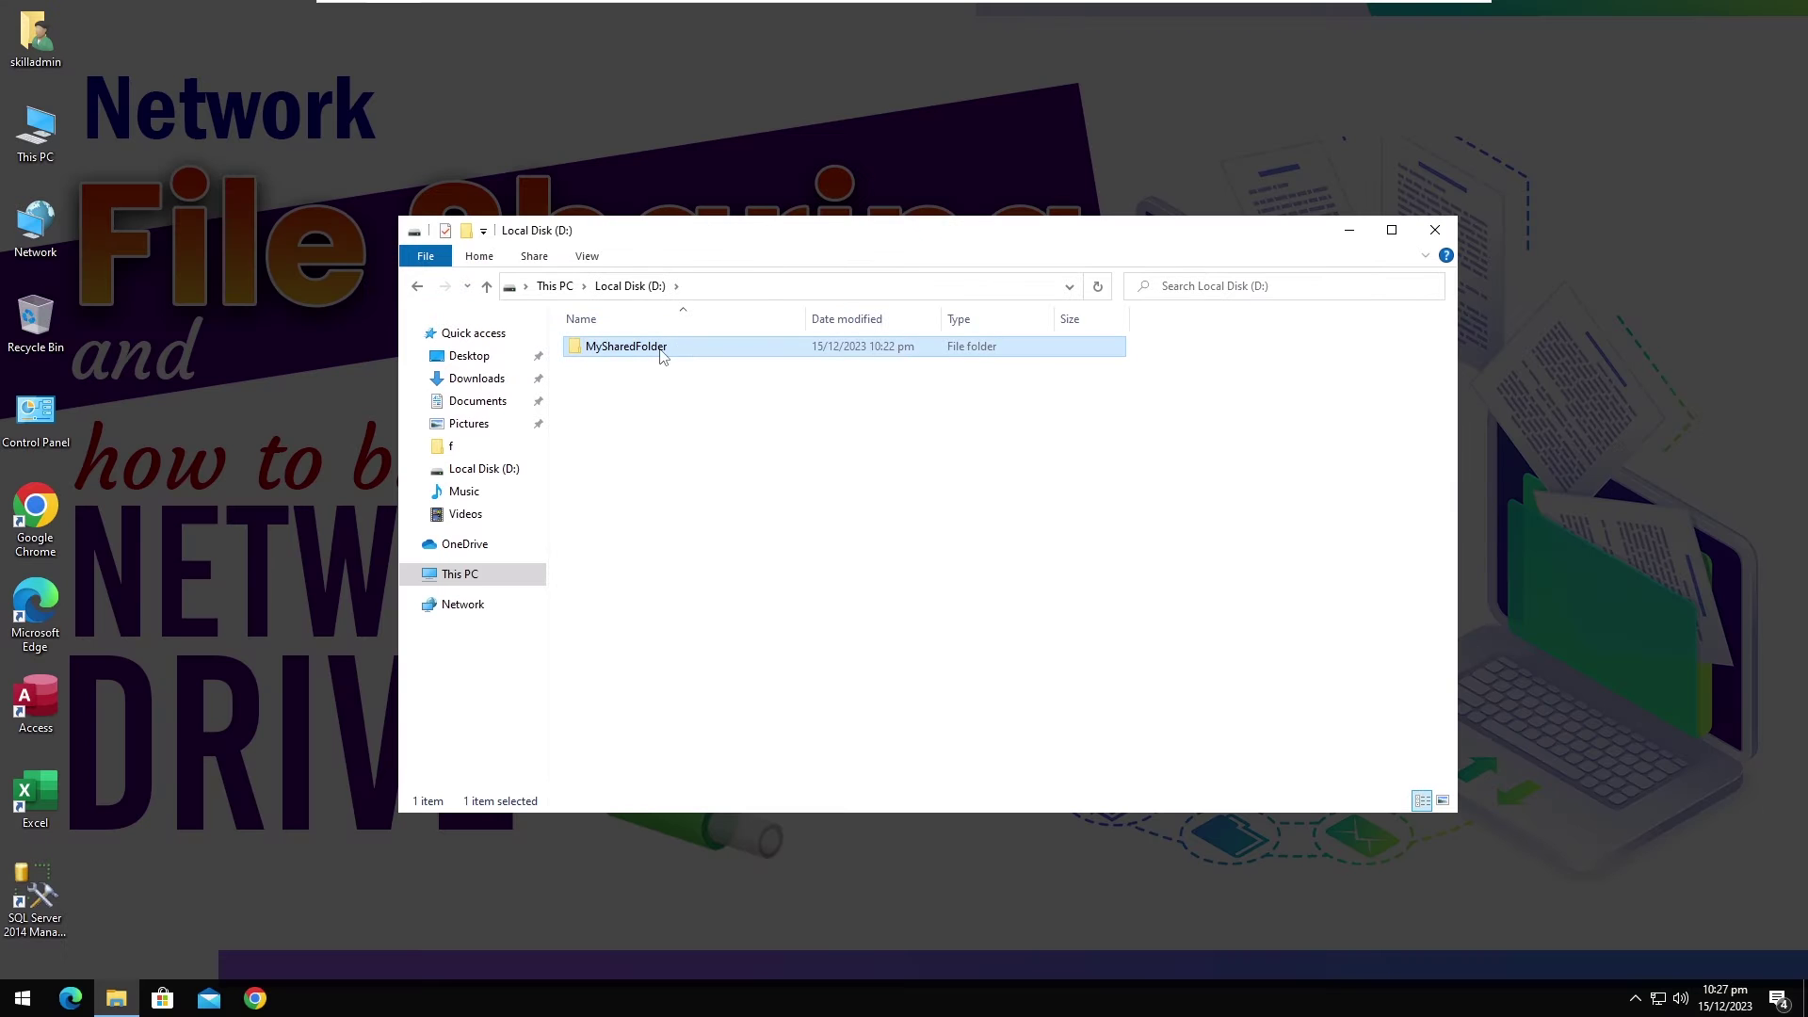
pyautogui.doubleClick(662, 347)
pyautogui.doubleClick(35, 131)
pyautogui.moveTo(753, 254); pyautogui.dragTo(1334, 284)
pyautogui.doubleClick(1262, 593)
pyautogui.doubleClick(1214, 427)
# - Copy the two wall images from folder f into MySharedFolder
pyautogui.click(1441, 471)
pyautogui.keyDown('ctrl'); pyautogui.click(1327, 433); pyautogui.keyUp('ctrl')
pyautogui.moveTo(1328, 439); pyautogui.dragTo(799, 420)
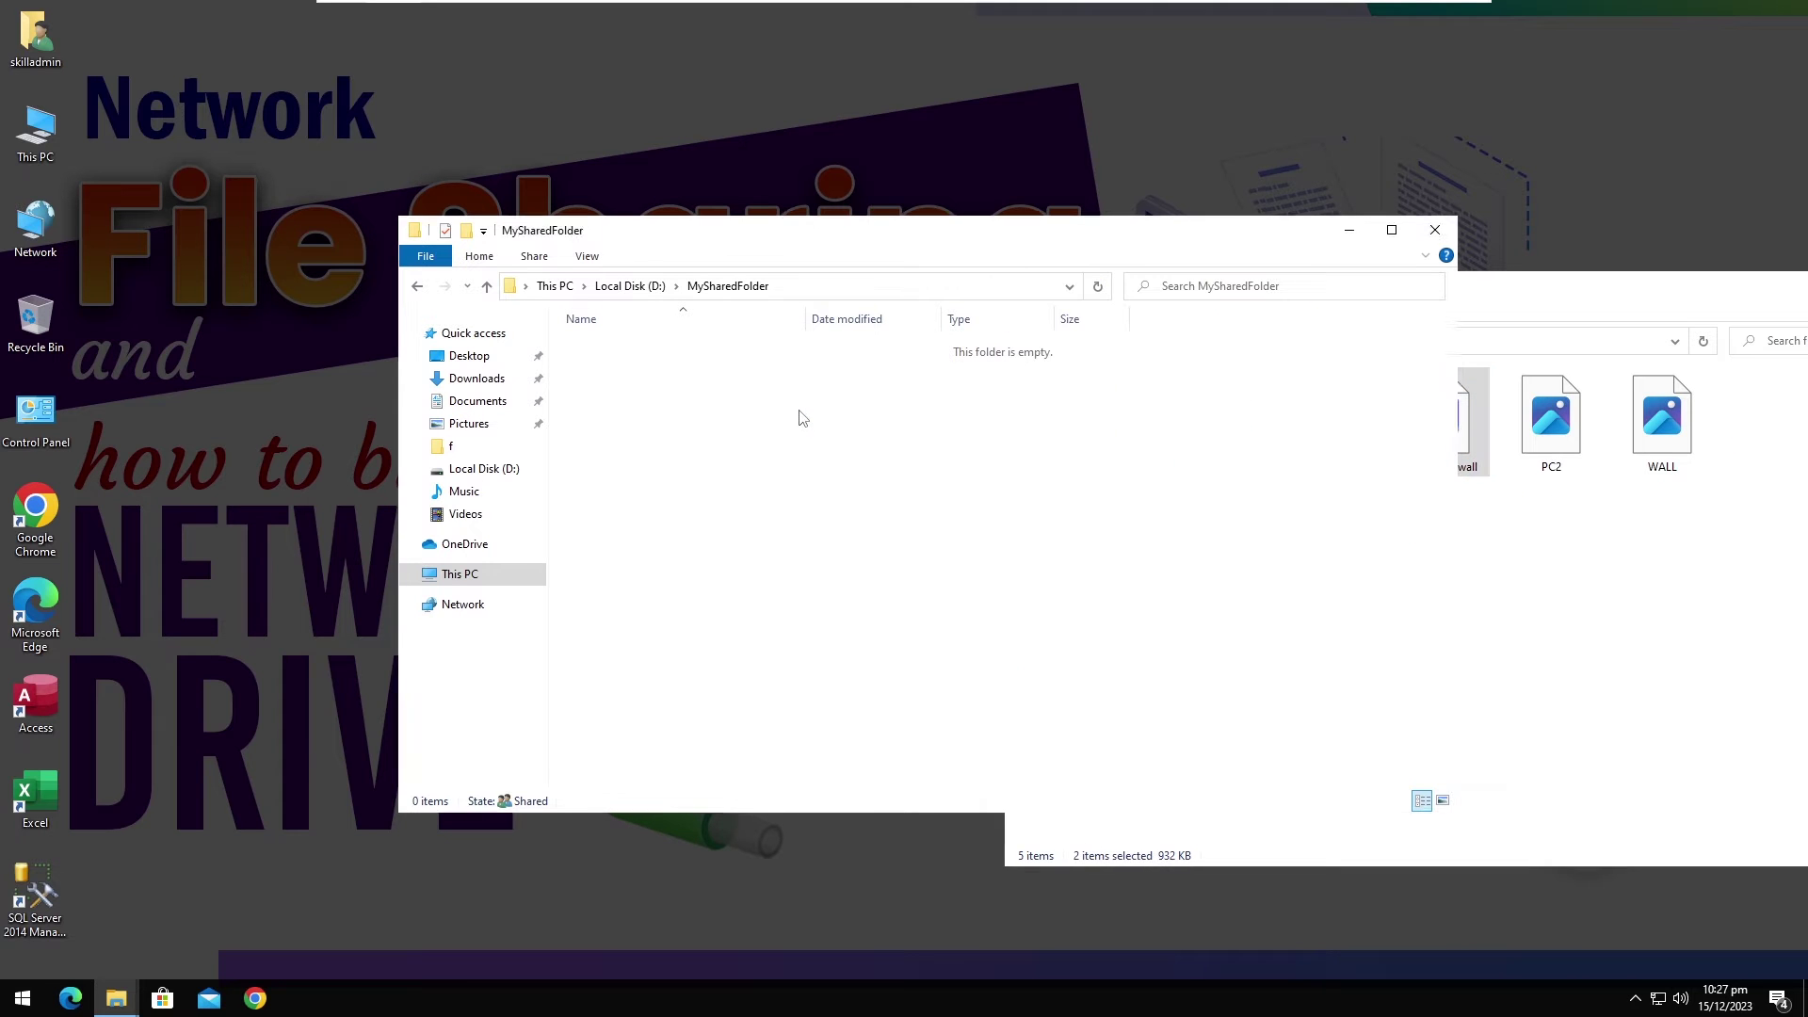
# - Create a new Excel worksheet named testfile in MySharedFolder and open it
pyautogui.rightClick(654, 443)
pyautogui.moveTo(716, 665)
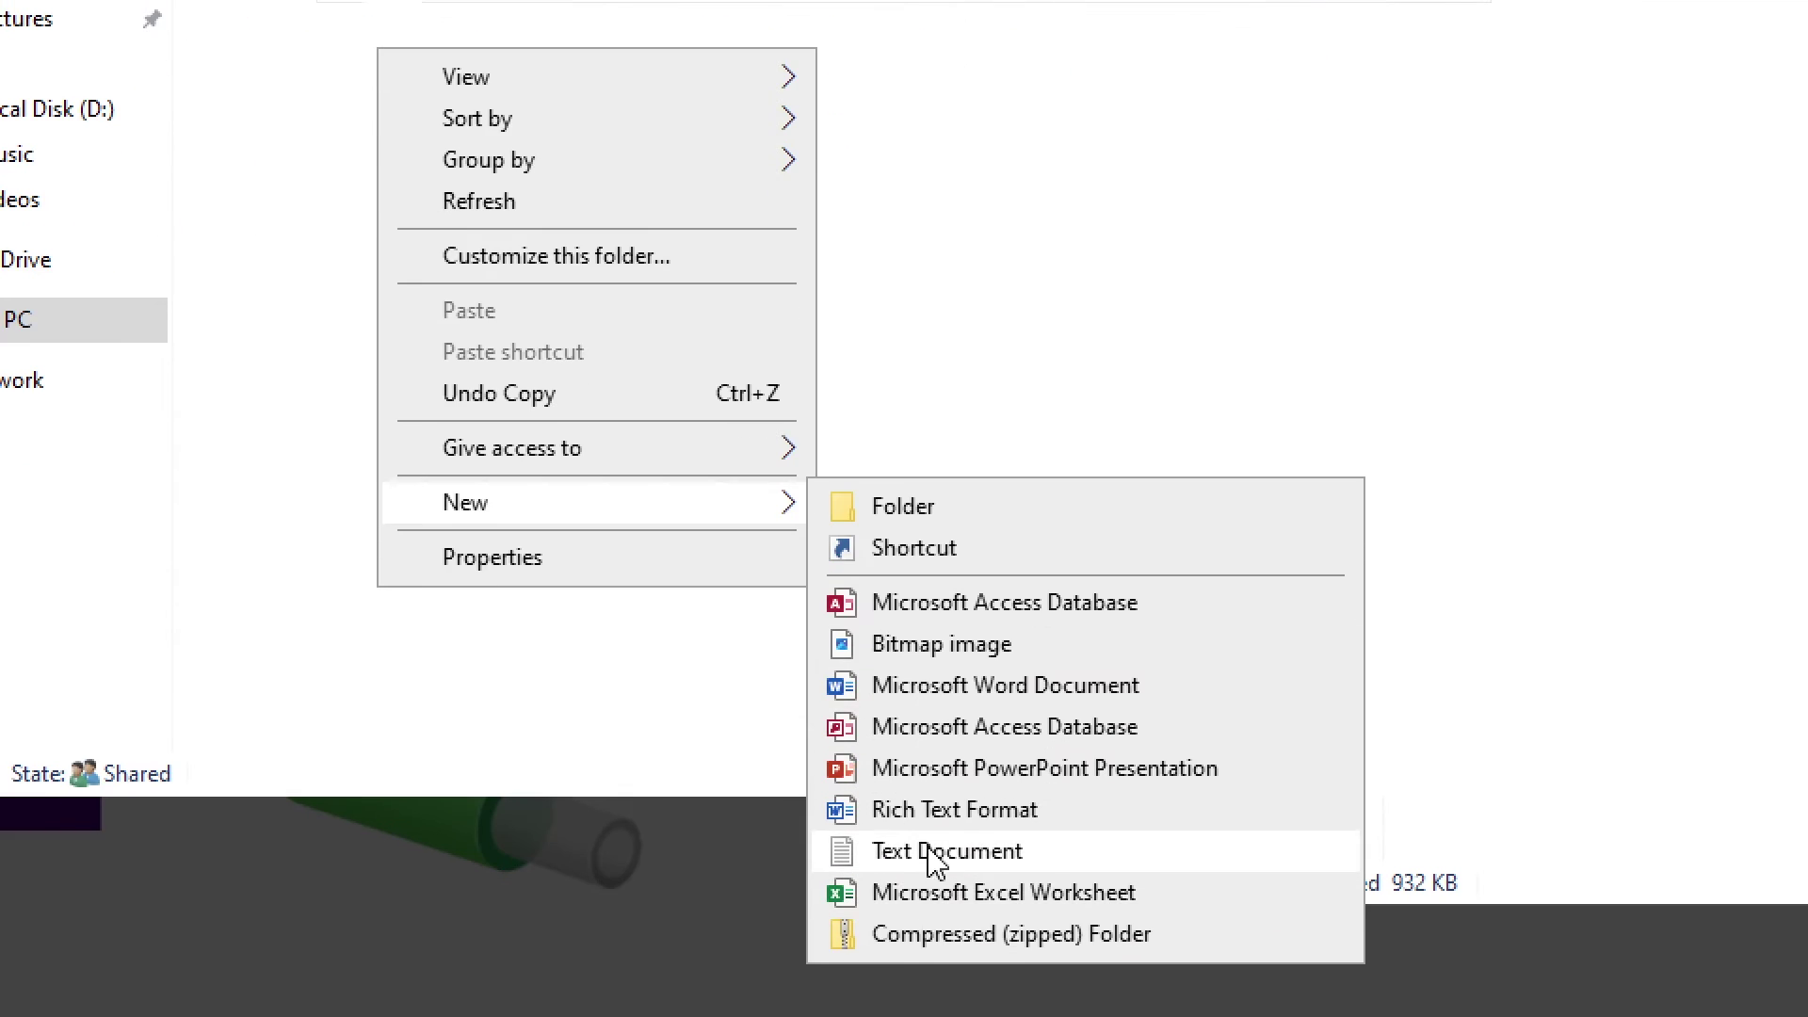
pyautogui.click(933, 892)
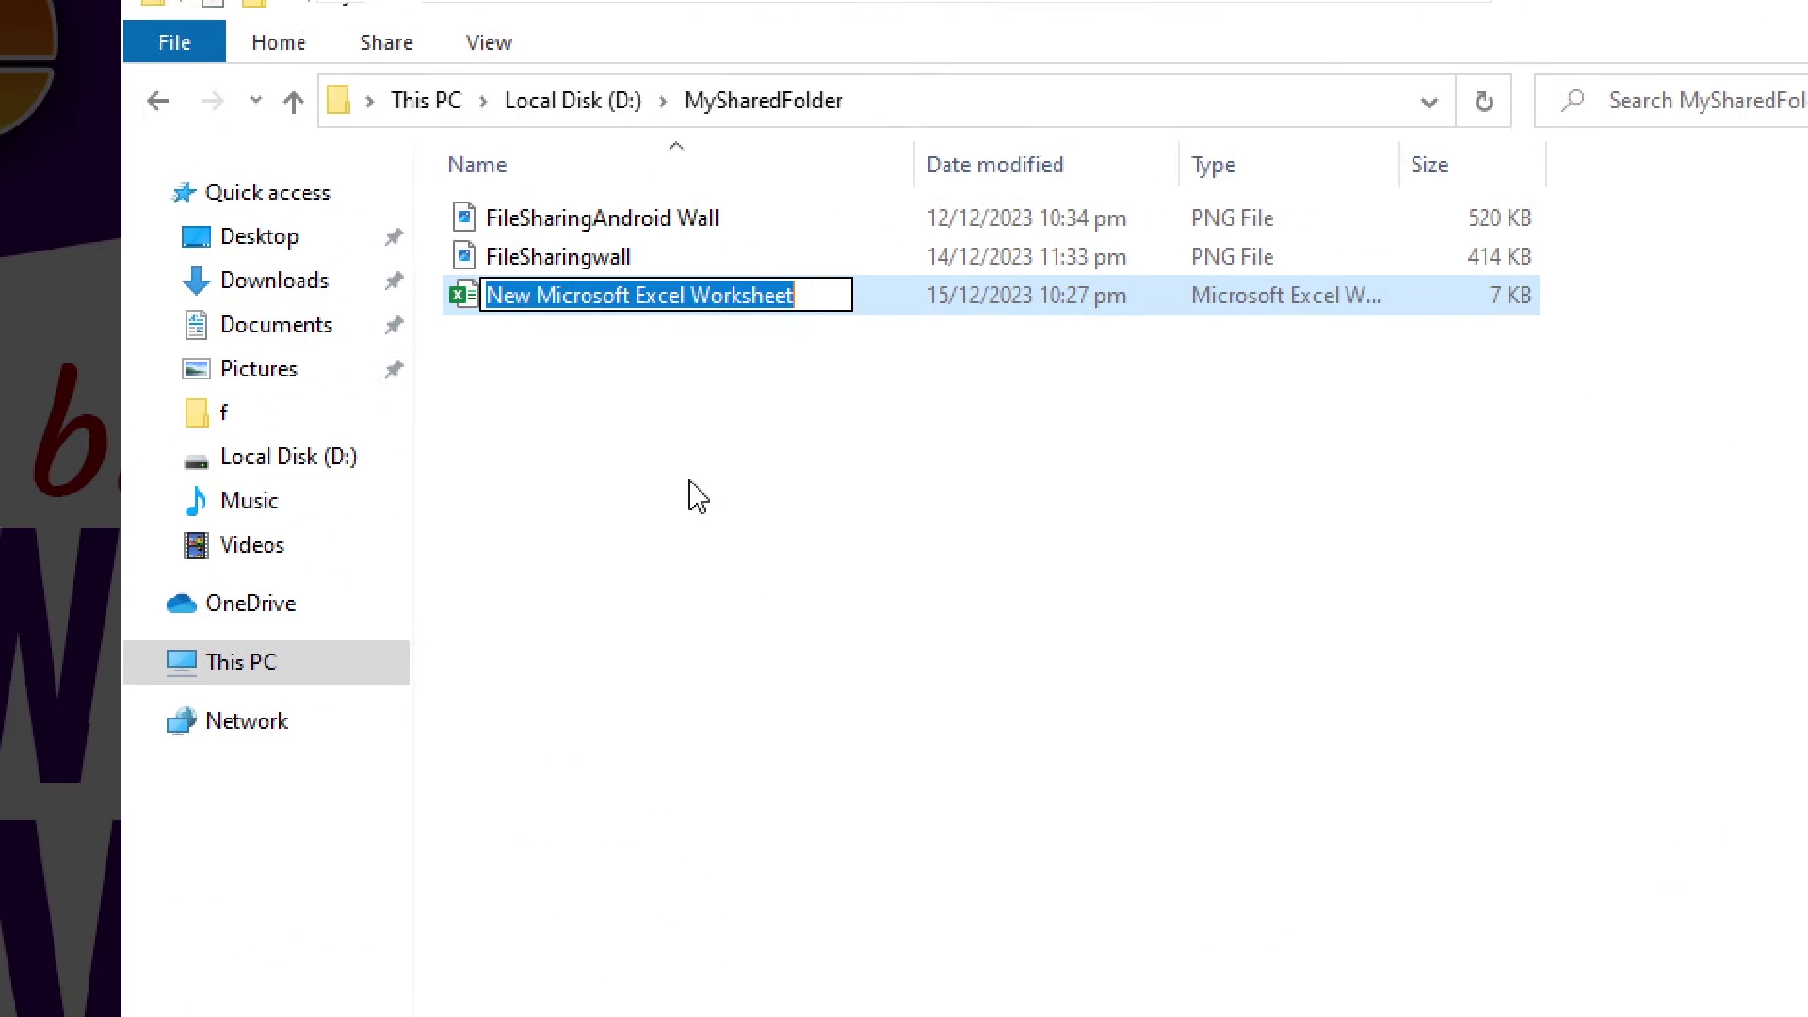
pyautogui.write('testf')
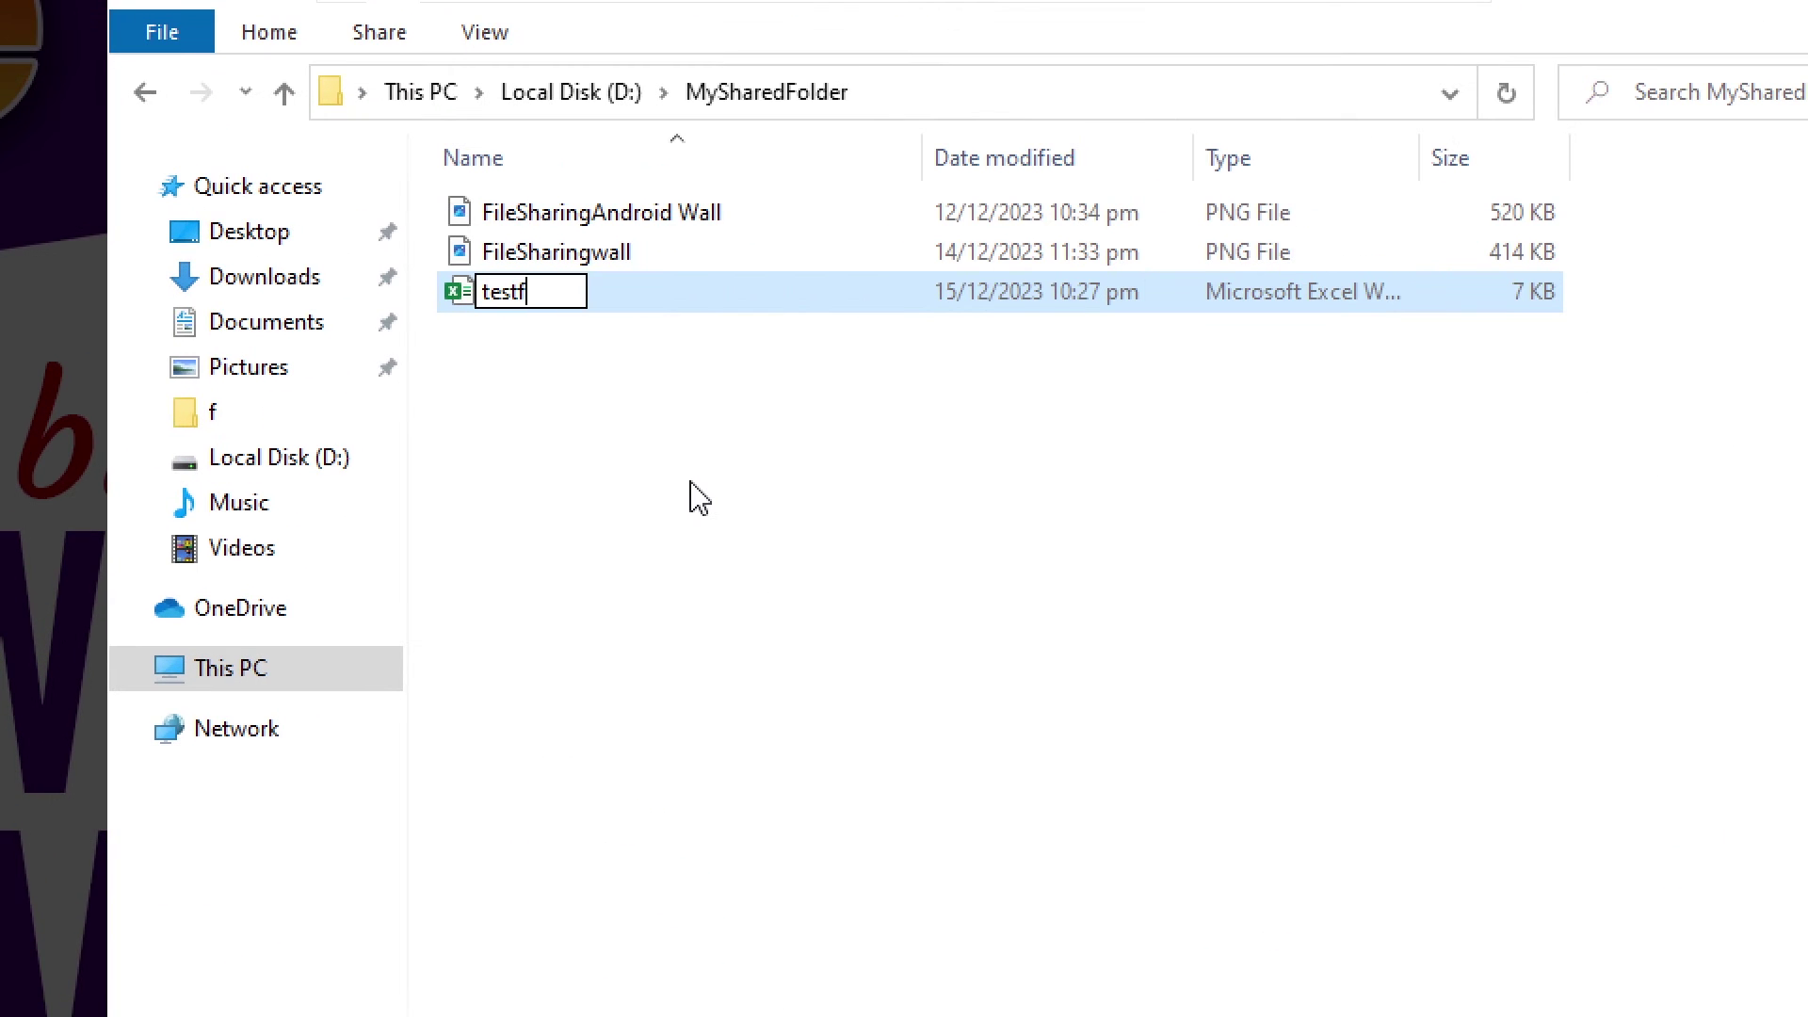
pyautogui.write('le')
pyautogui.press('Return')
pyautogui.press('Return')
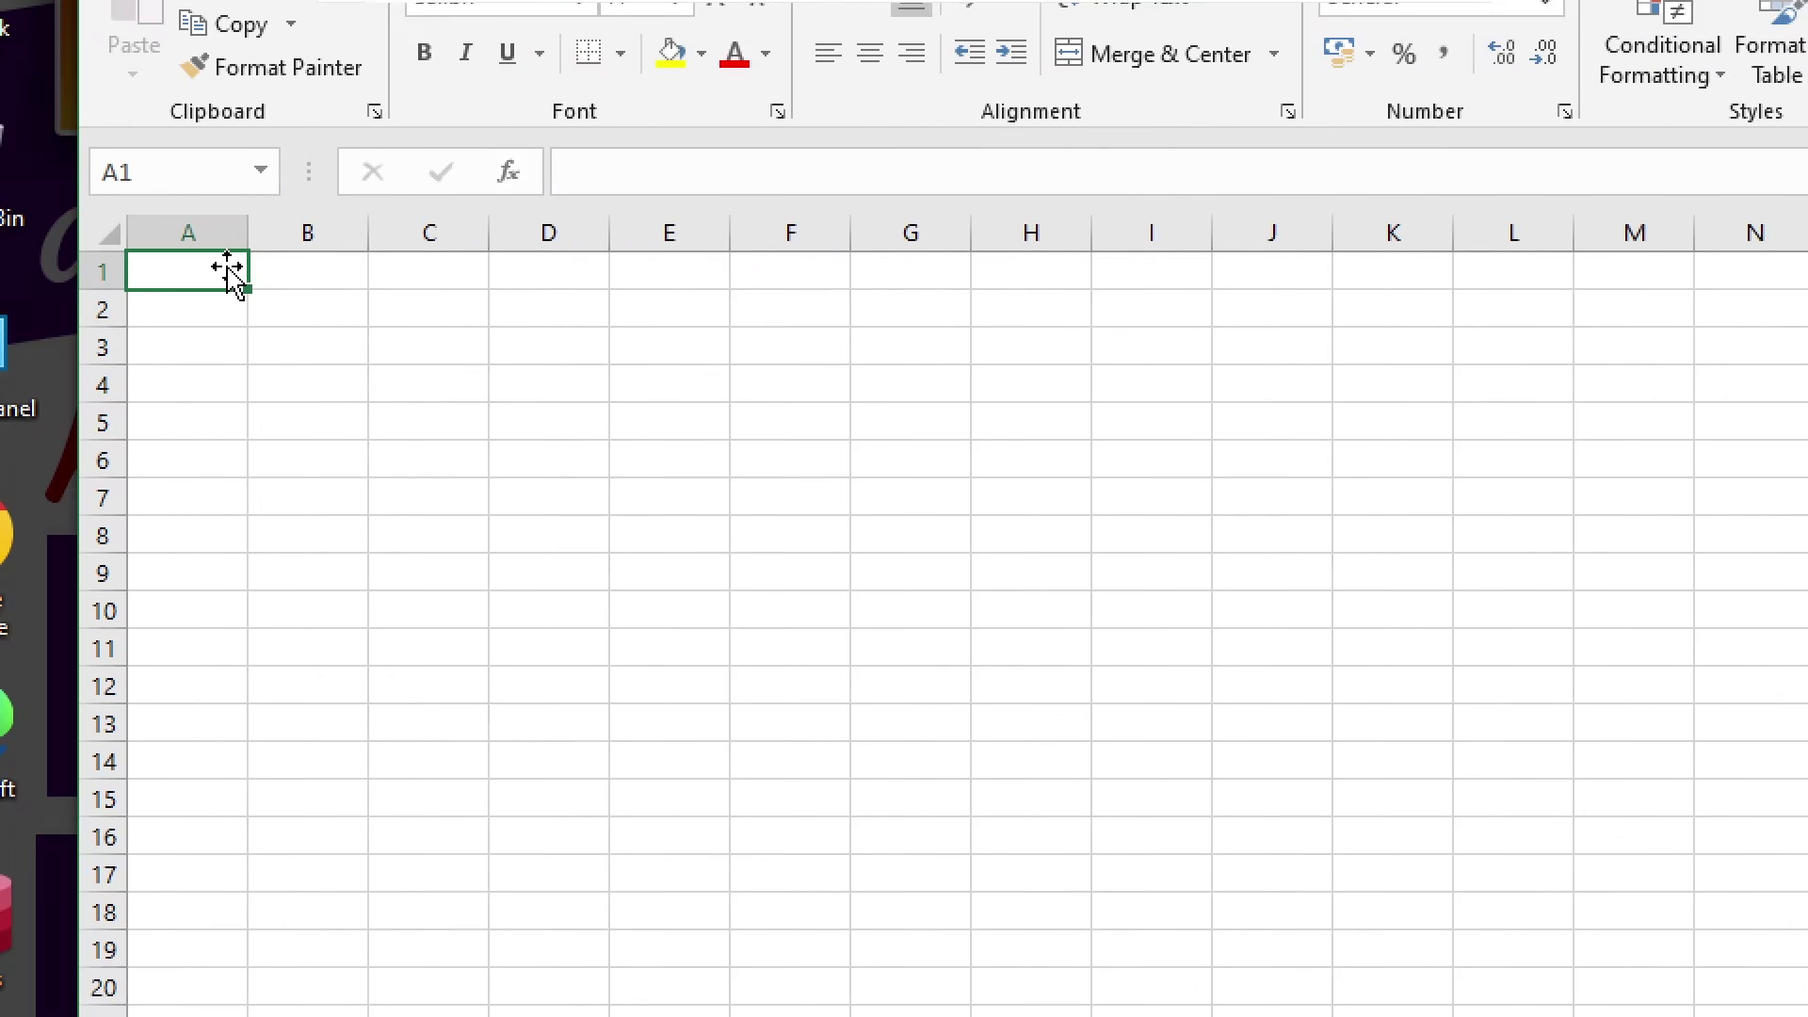
# - Enter the headers Name, Age and Address in row 1, then close Excel, saving changes
pyautogui.press('Tab')
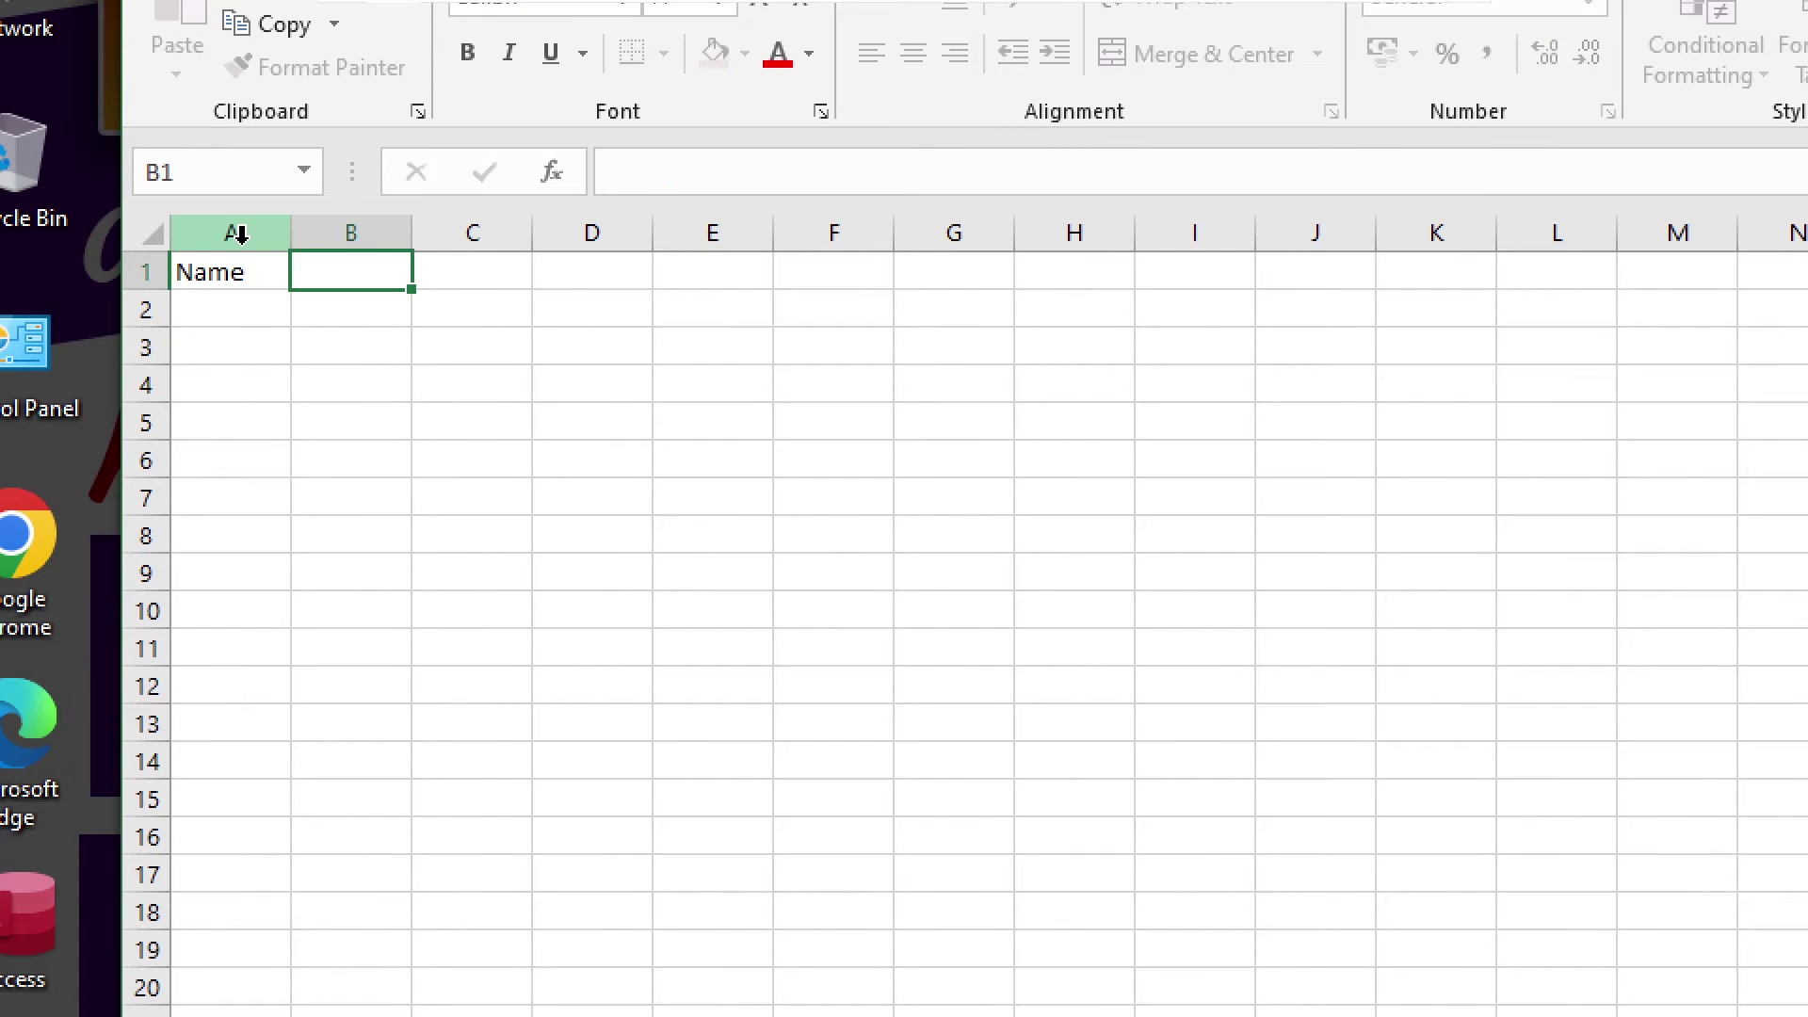
pyautogui.write('Age')
pyautogui.press('Tab')
pyautogui.write('Address')
pyautogui.press('Tab')
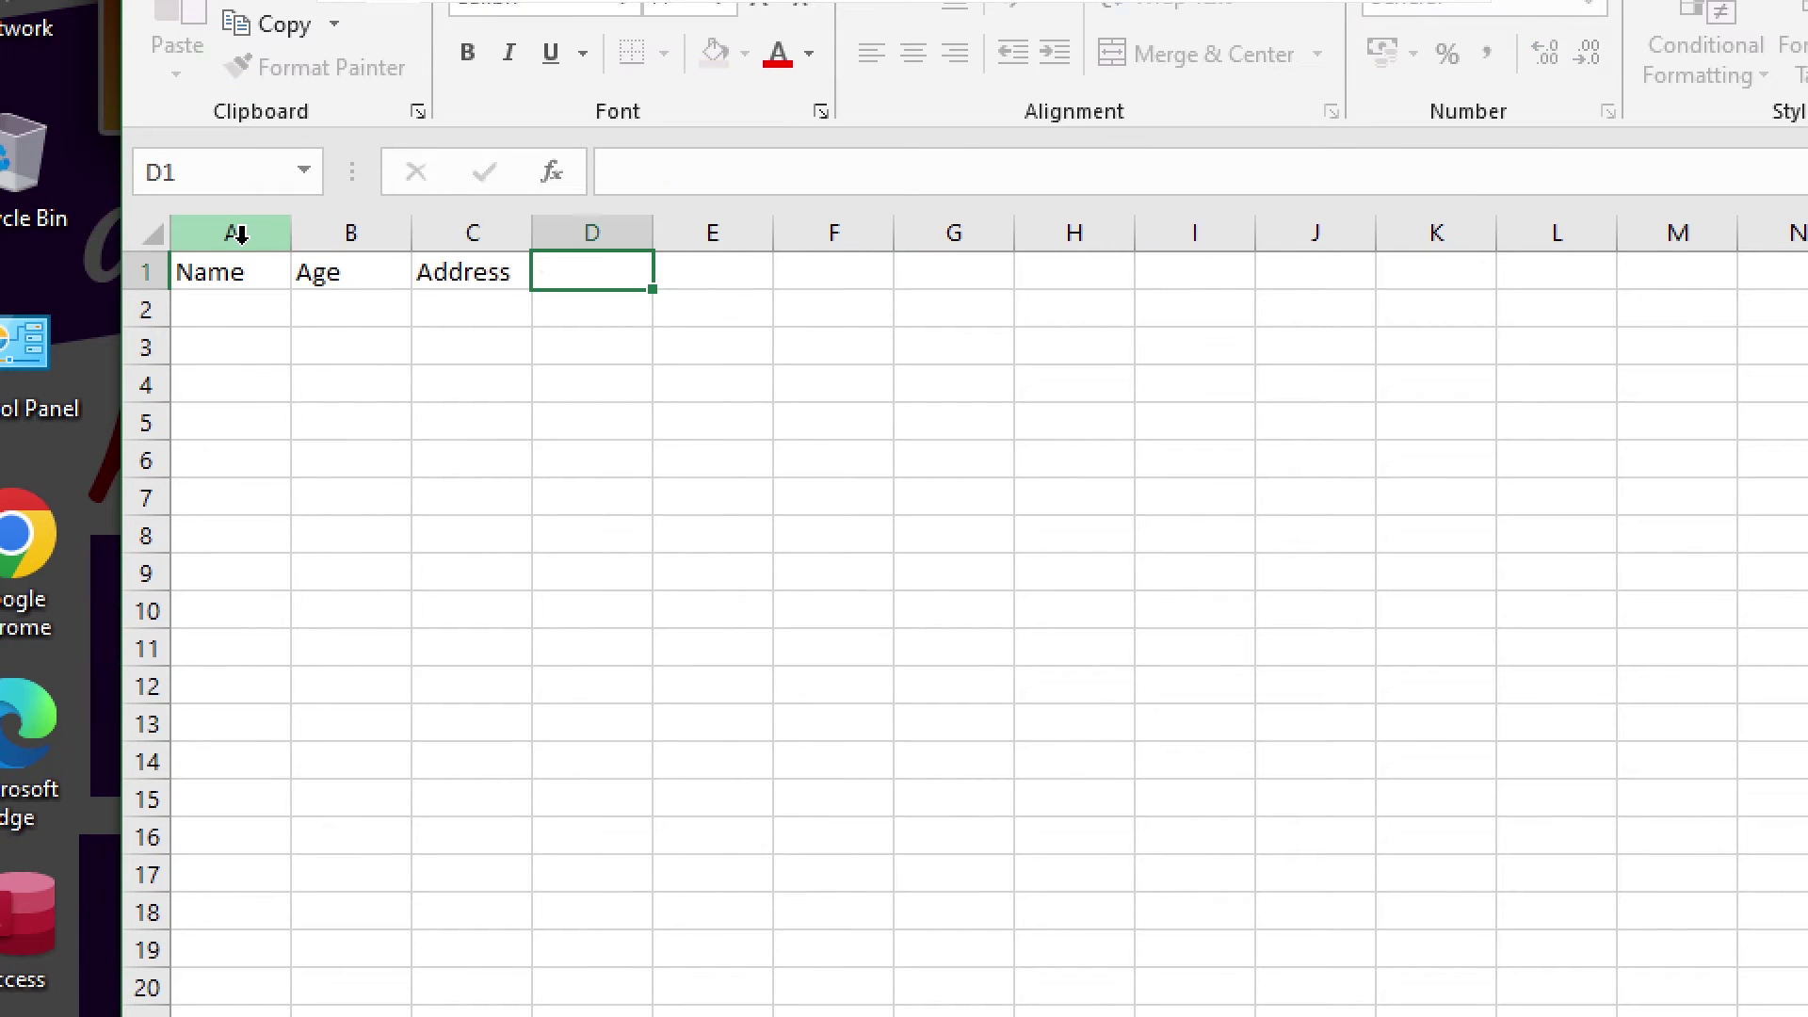
pyautogui.press('Return')
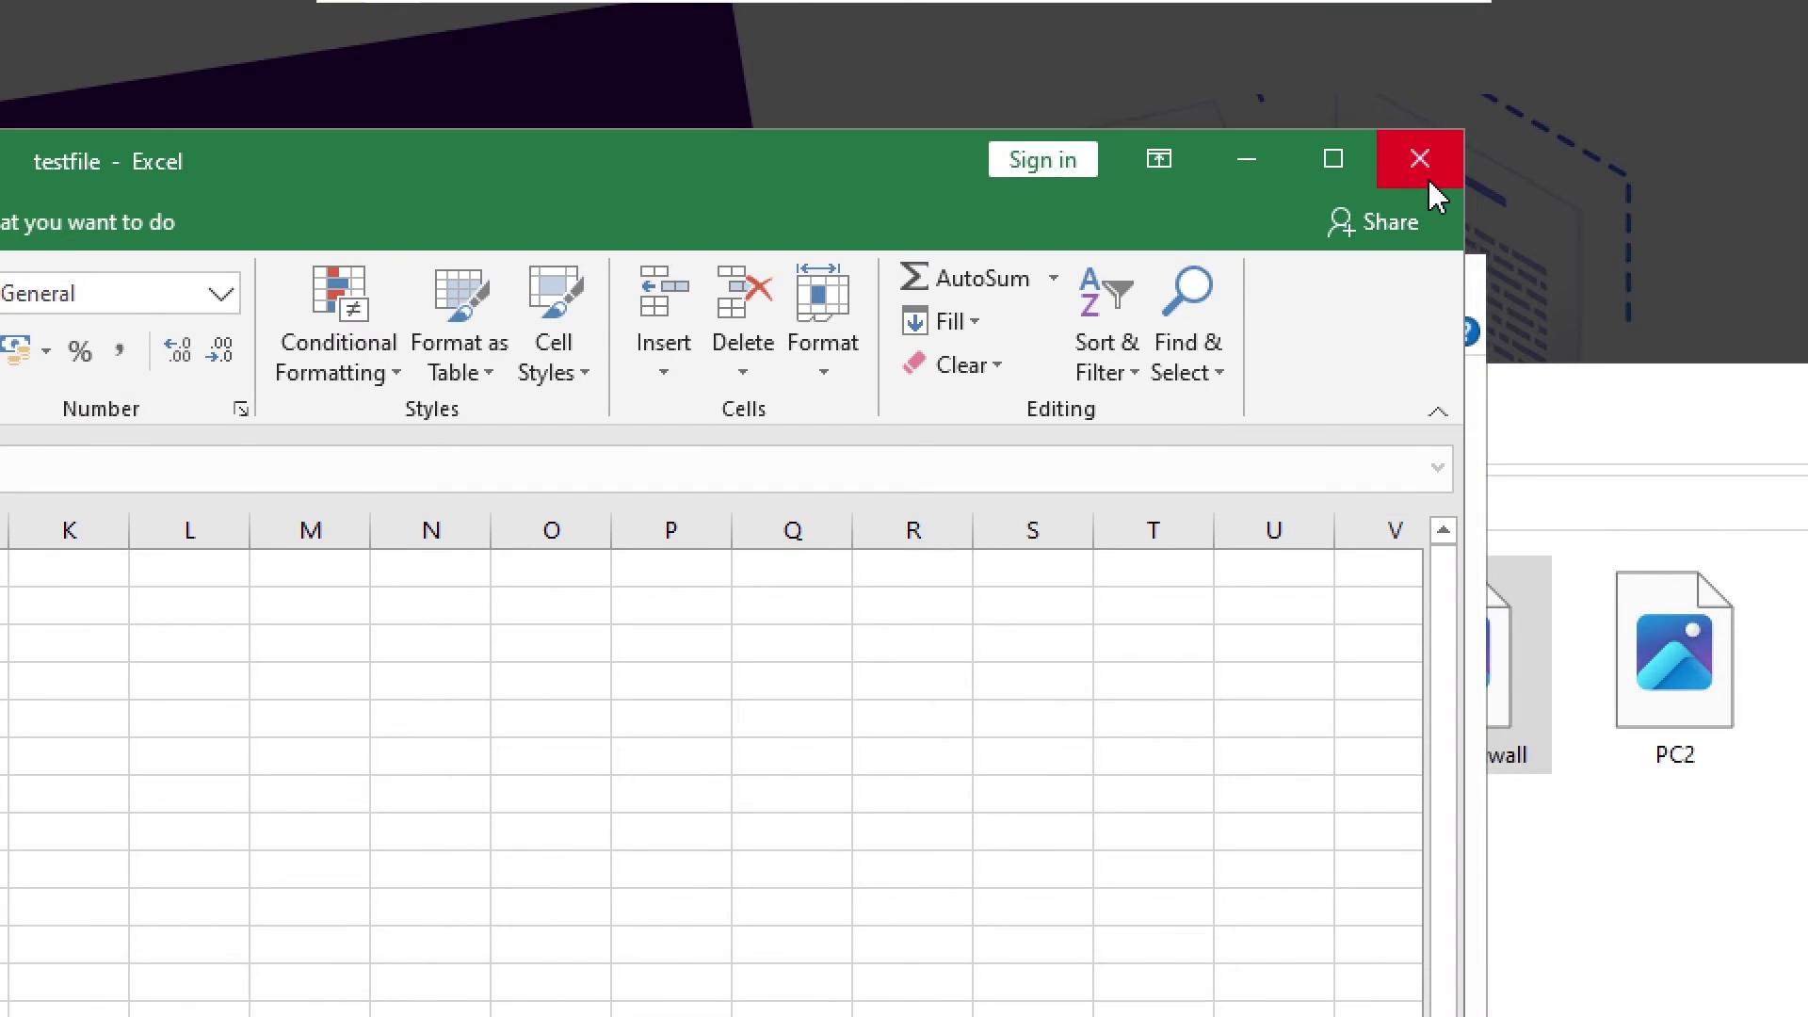
pyautogui.click(1422, 169)
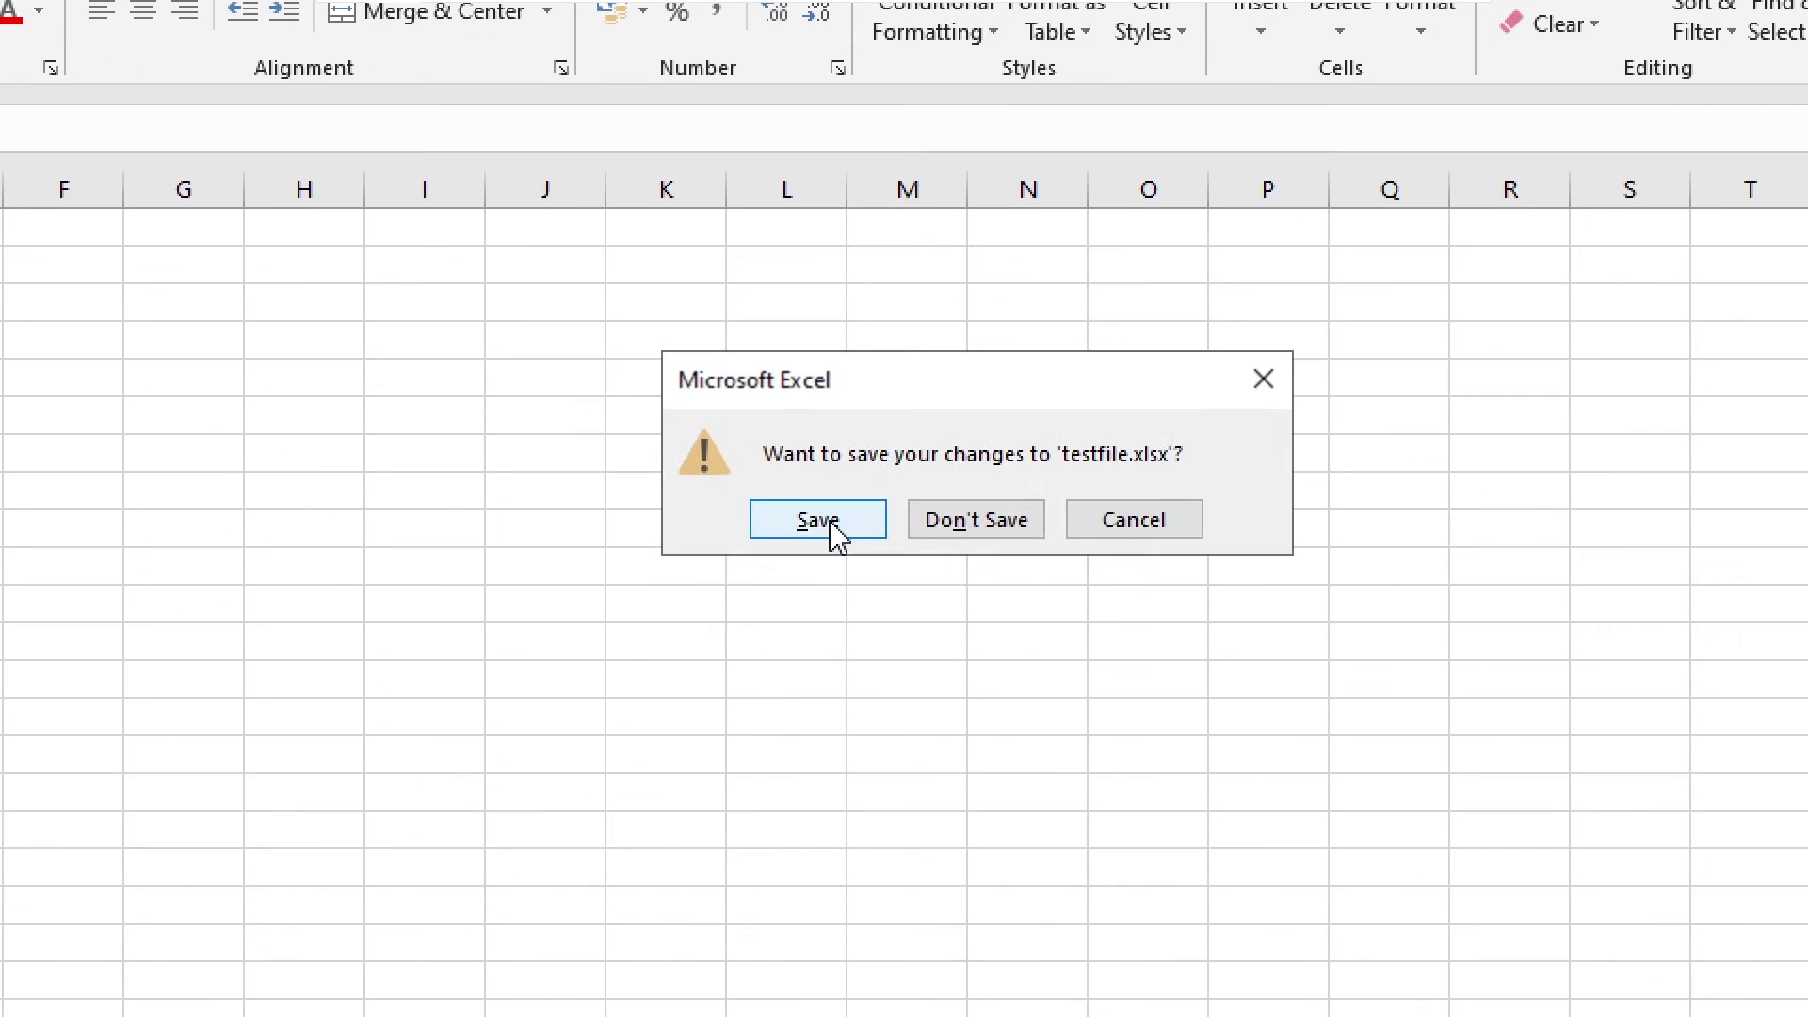
pyautogui.click(823, 520)
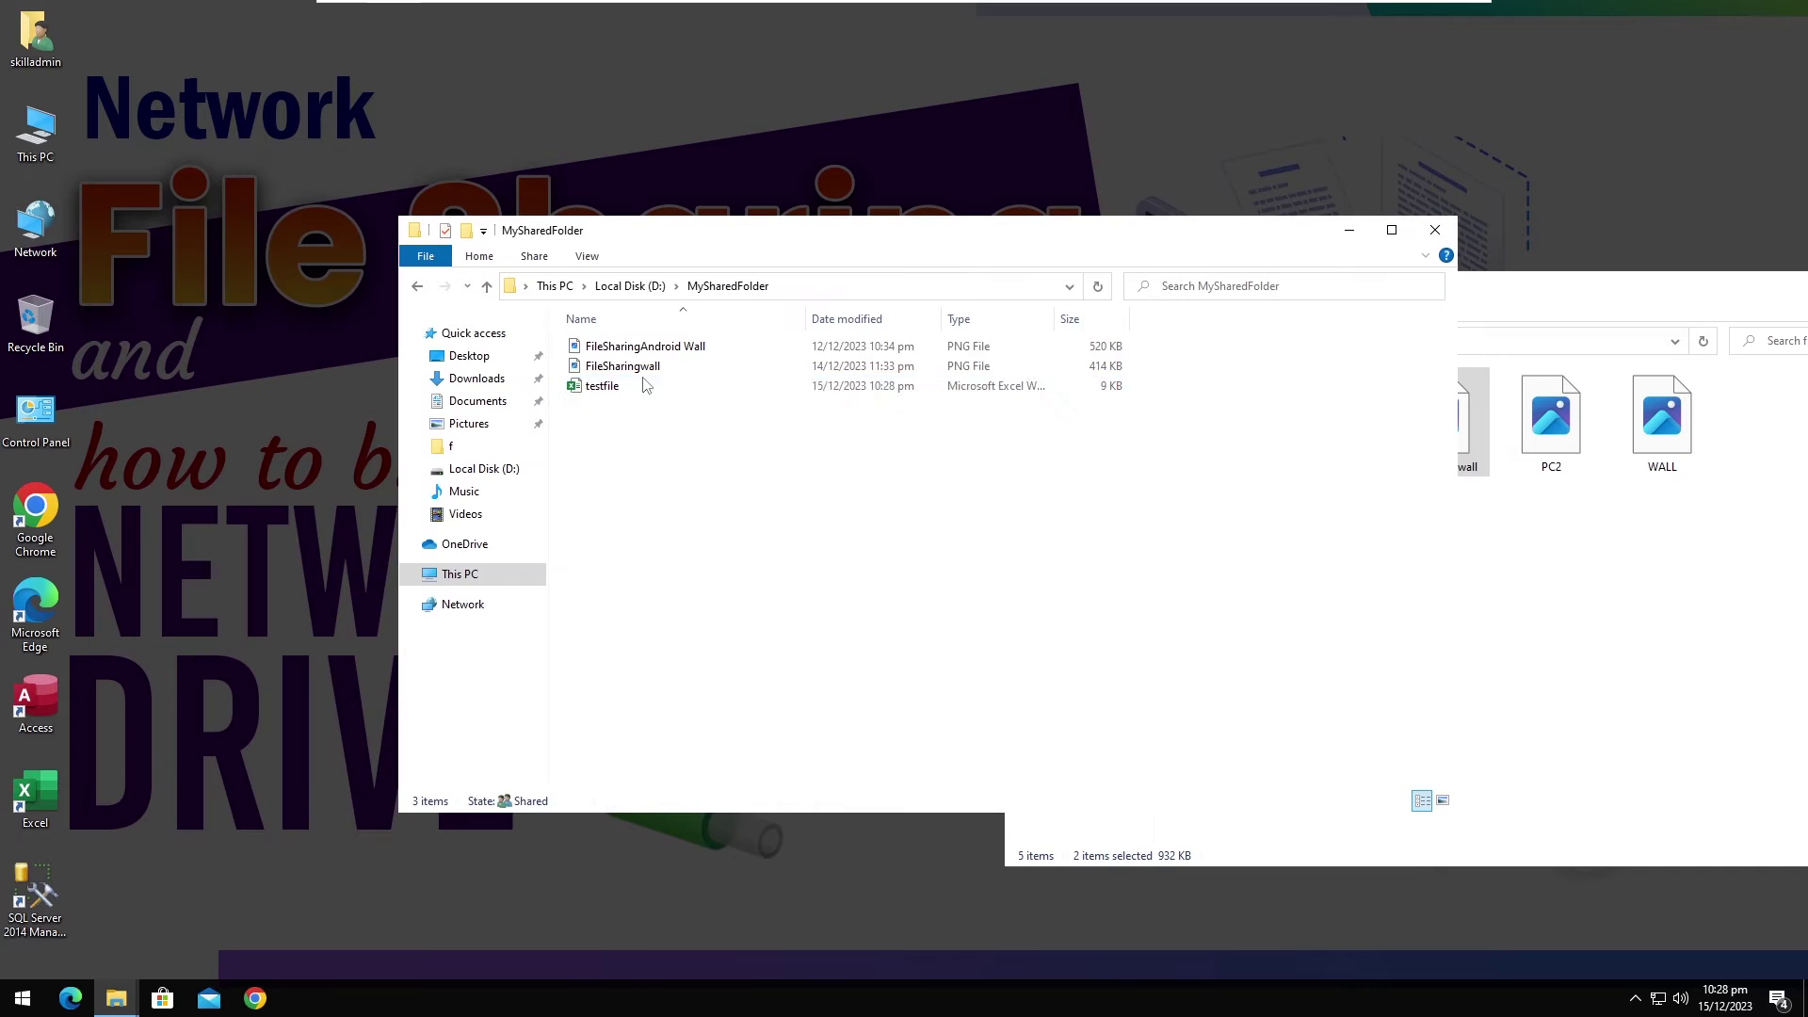
# - On PC-3, open the MySharedFolder (Z:) drive and add a new Microsoft Word Document
pyautogui.moveTo(621, 367); pyautogui.dragTo(626, 353)
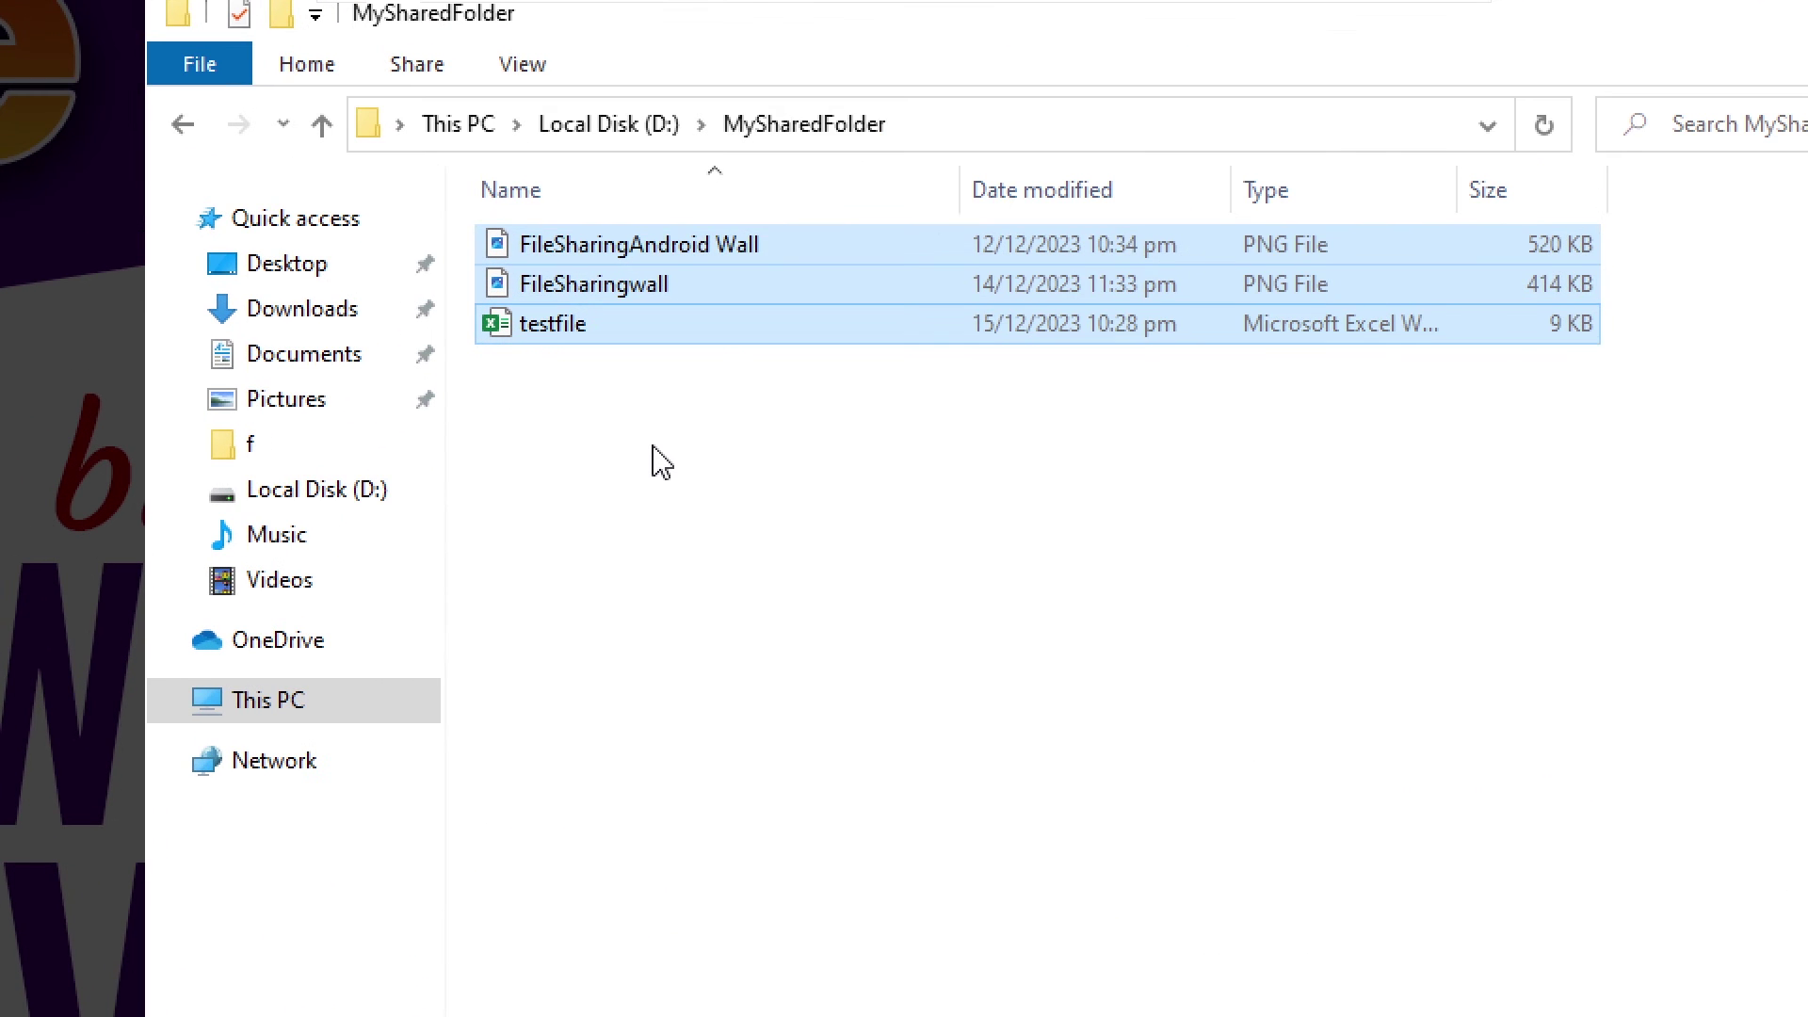
pyautogui.click(654, 452)
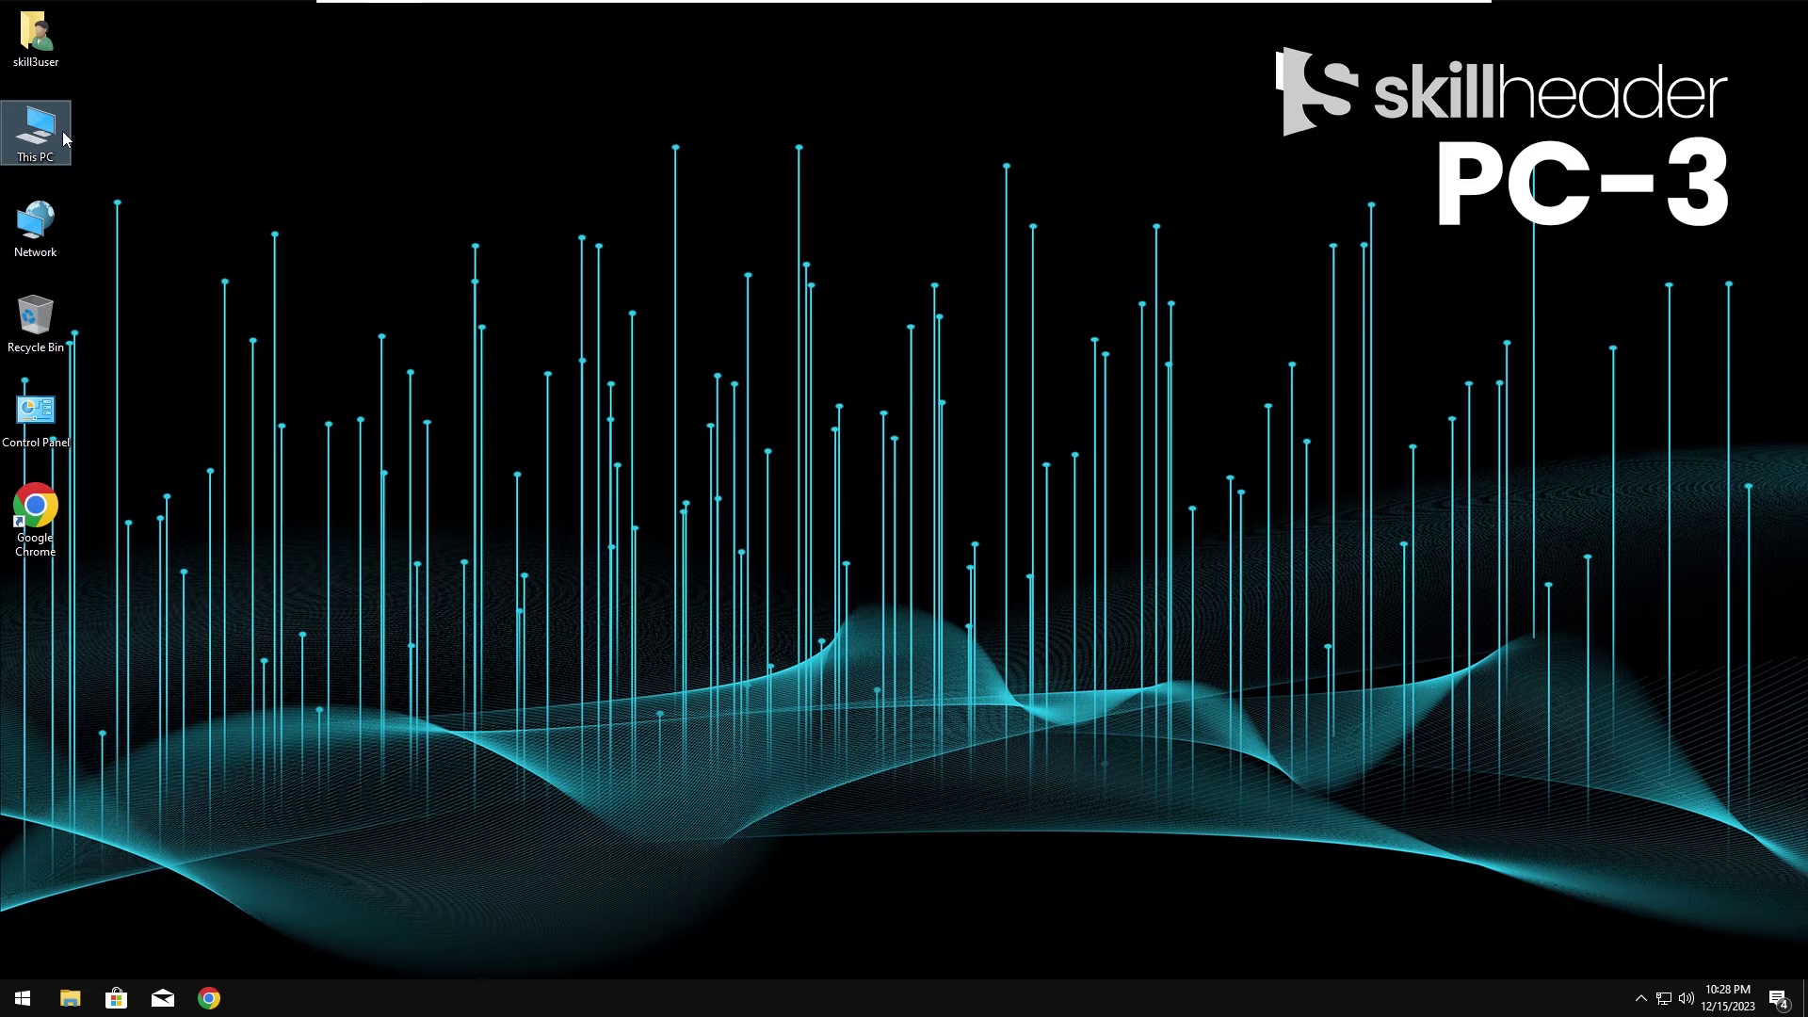
pyautogui.doubleClick(60, 130)
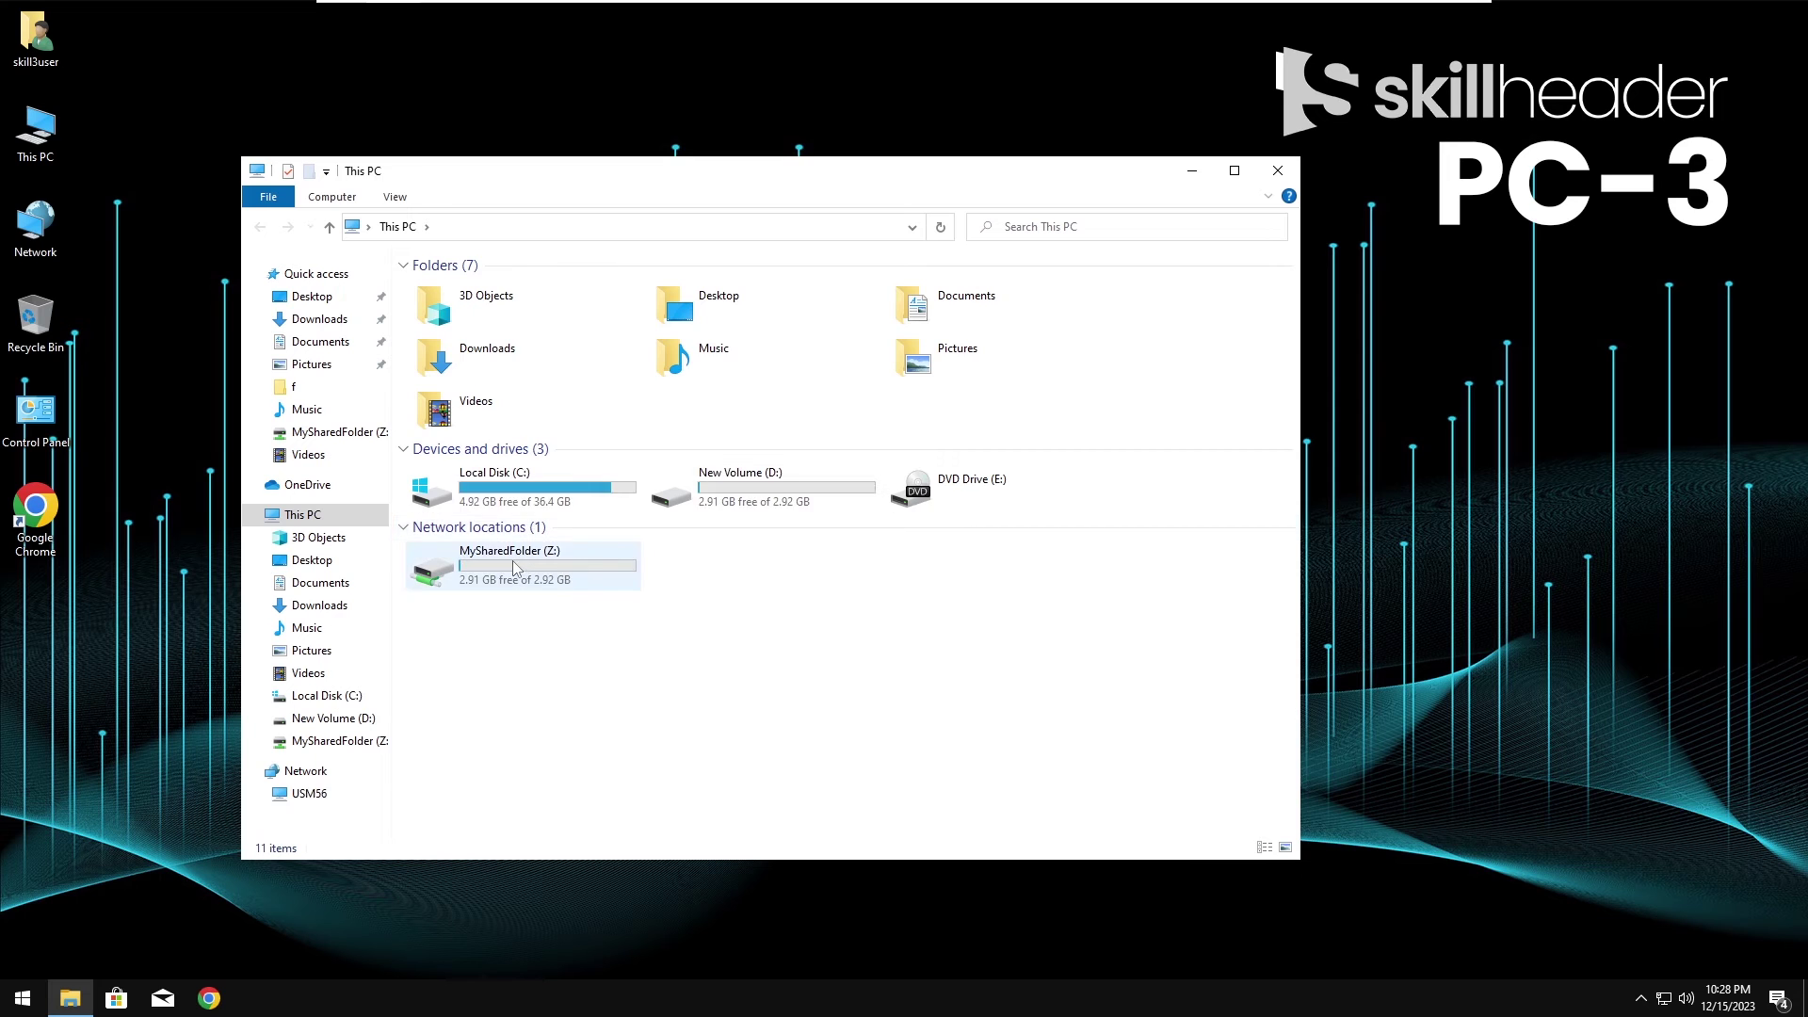
pyautogui.doubleClick(514, 565)
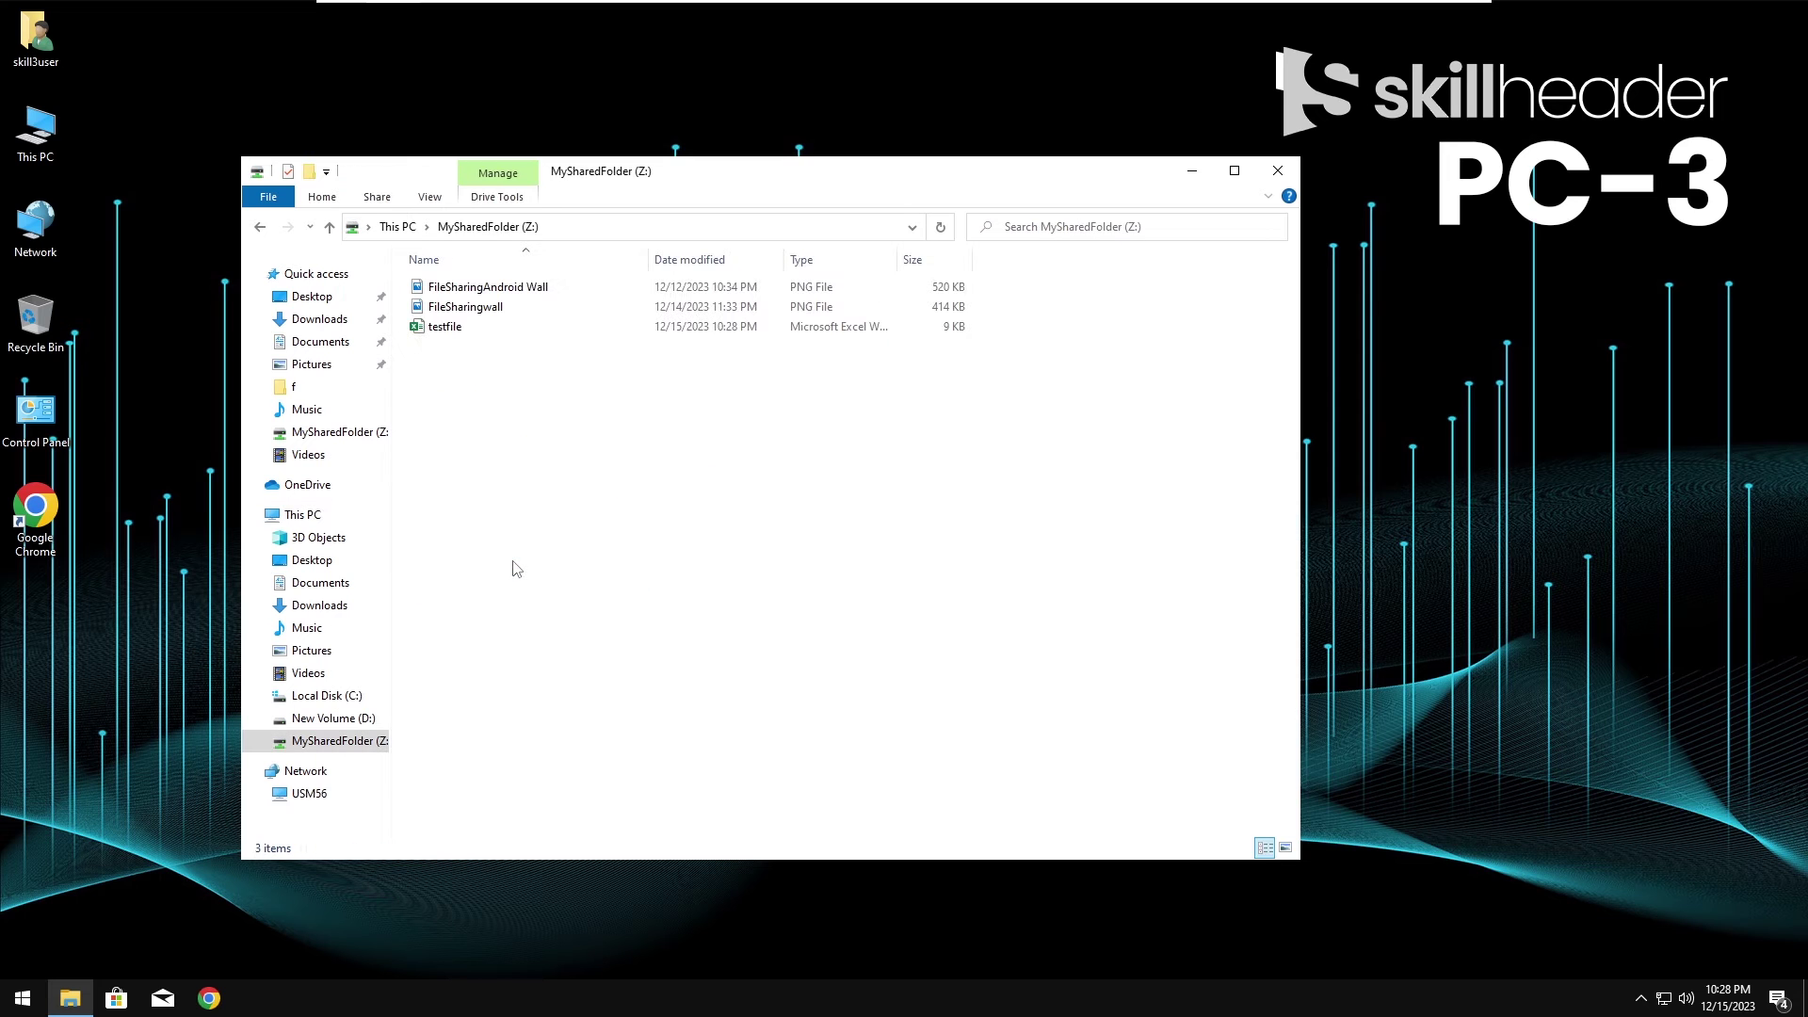
pyautogui.rightClick(487, 405)
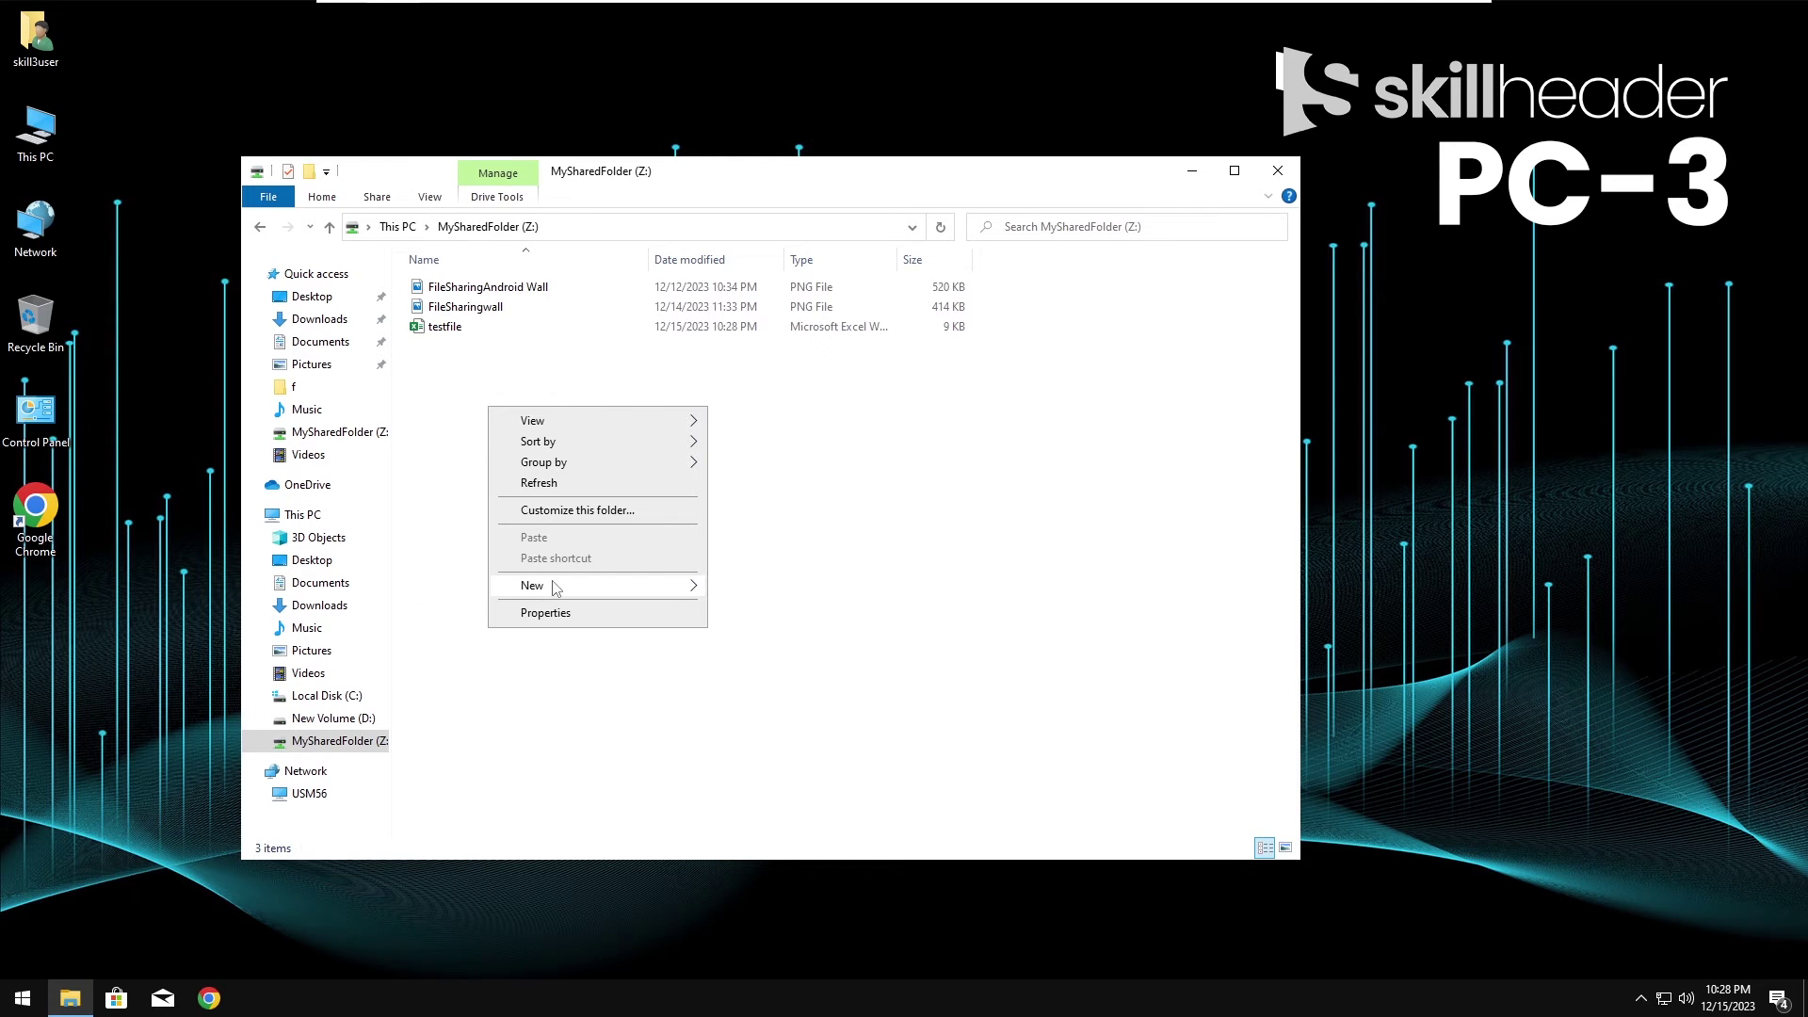
pyautogui.moveTo(555, 586)
pyautogui.click(754, 595)
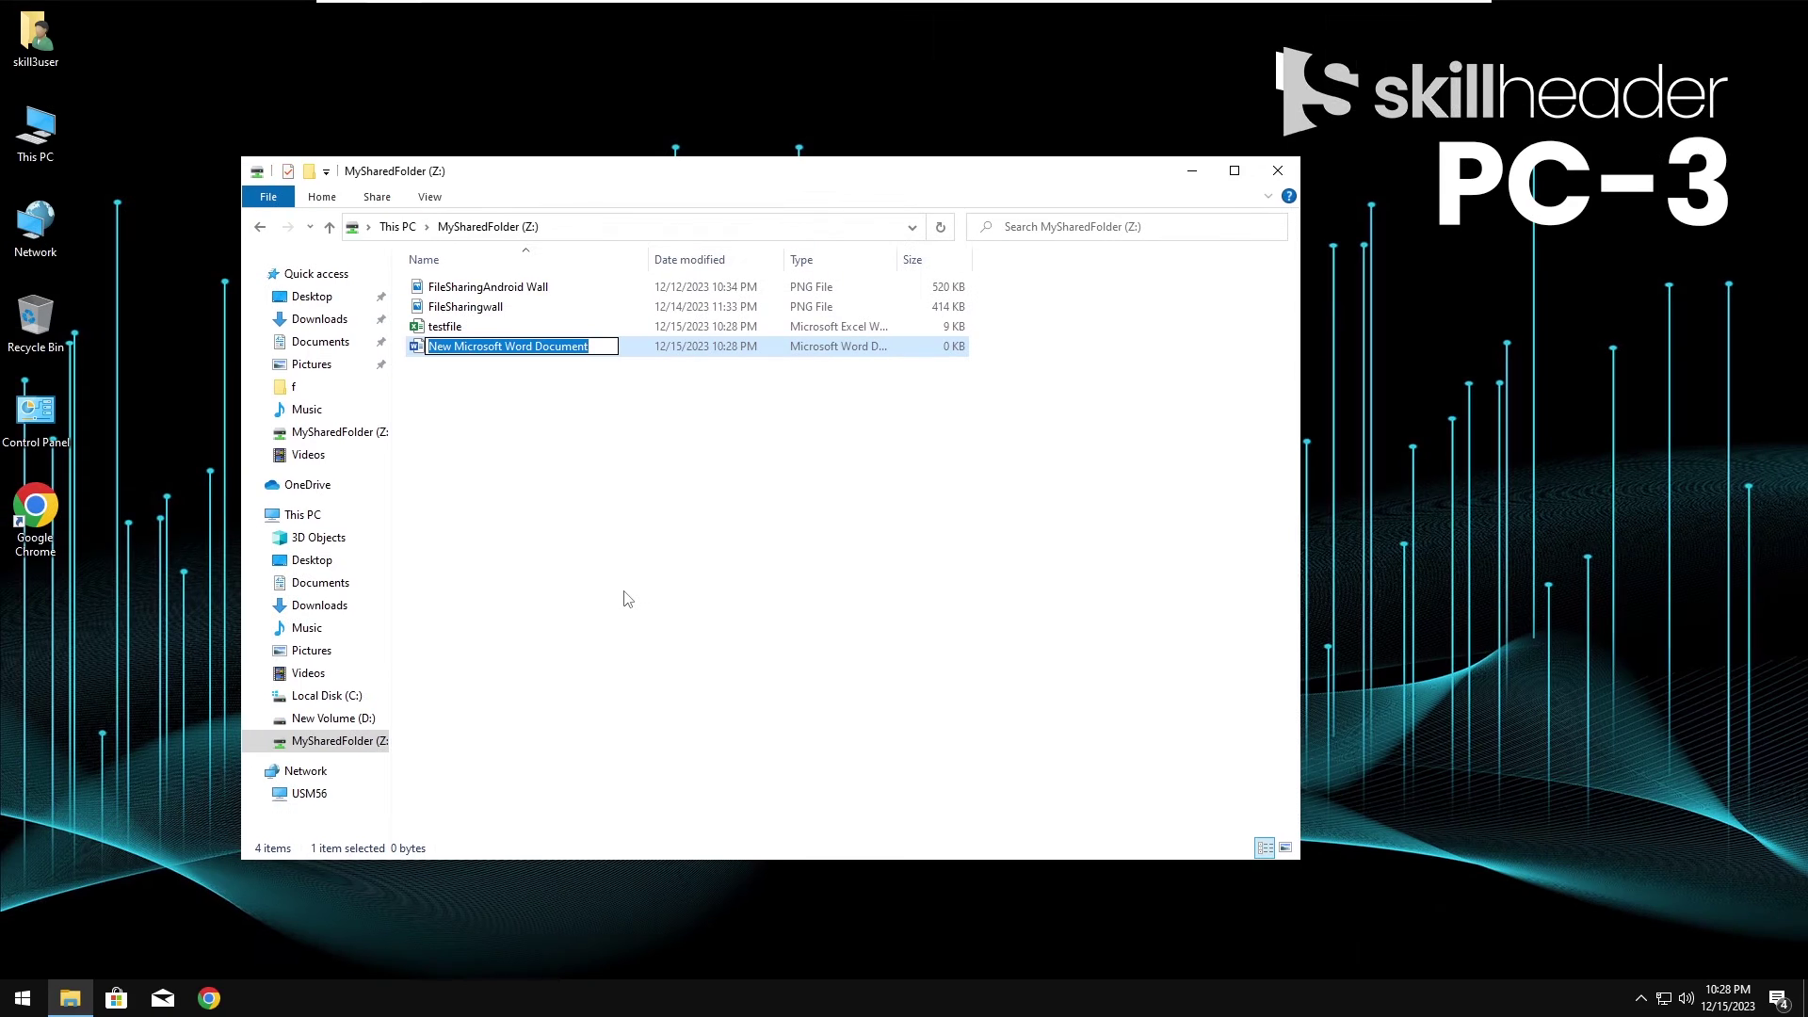
# - Rename the document Shared Text, type 'Welcome to skill header' at 20 pt, save, and close Word
pyautogui.write('Shared Text')
pyautogui.press('Return')
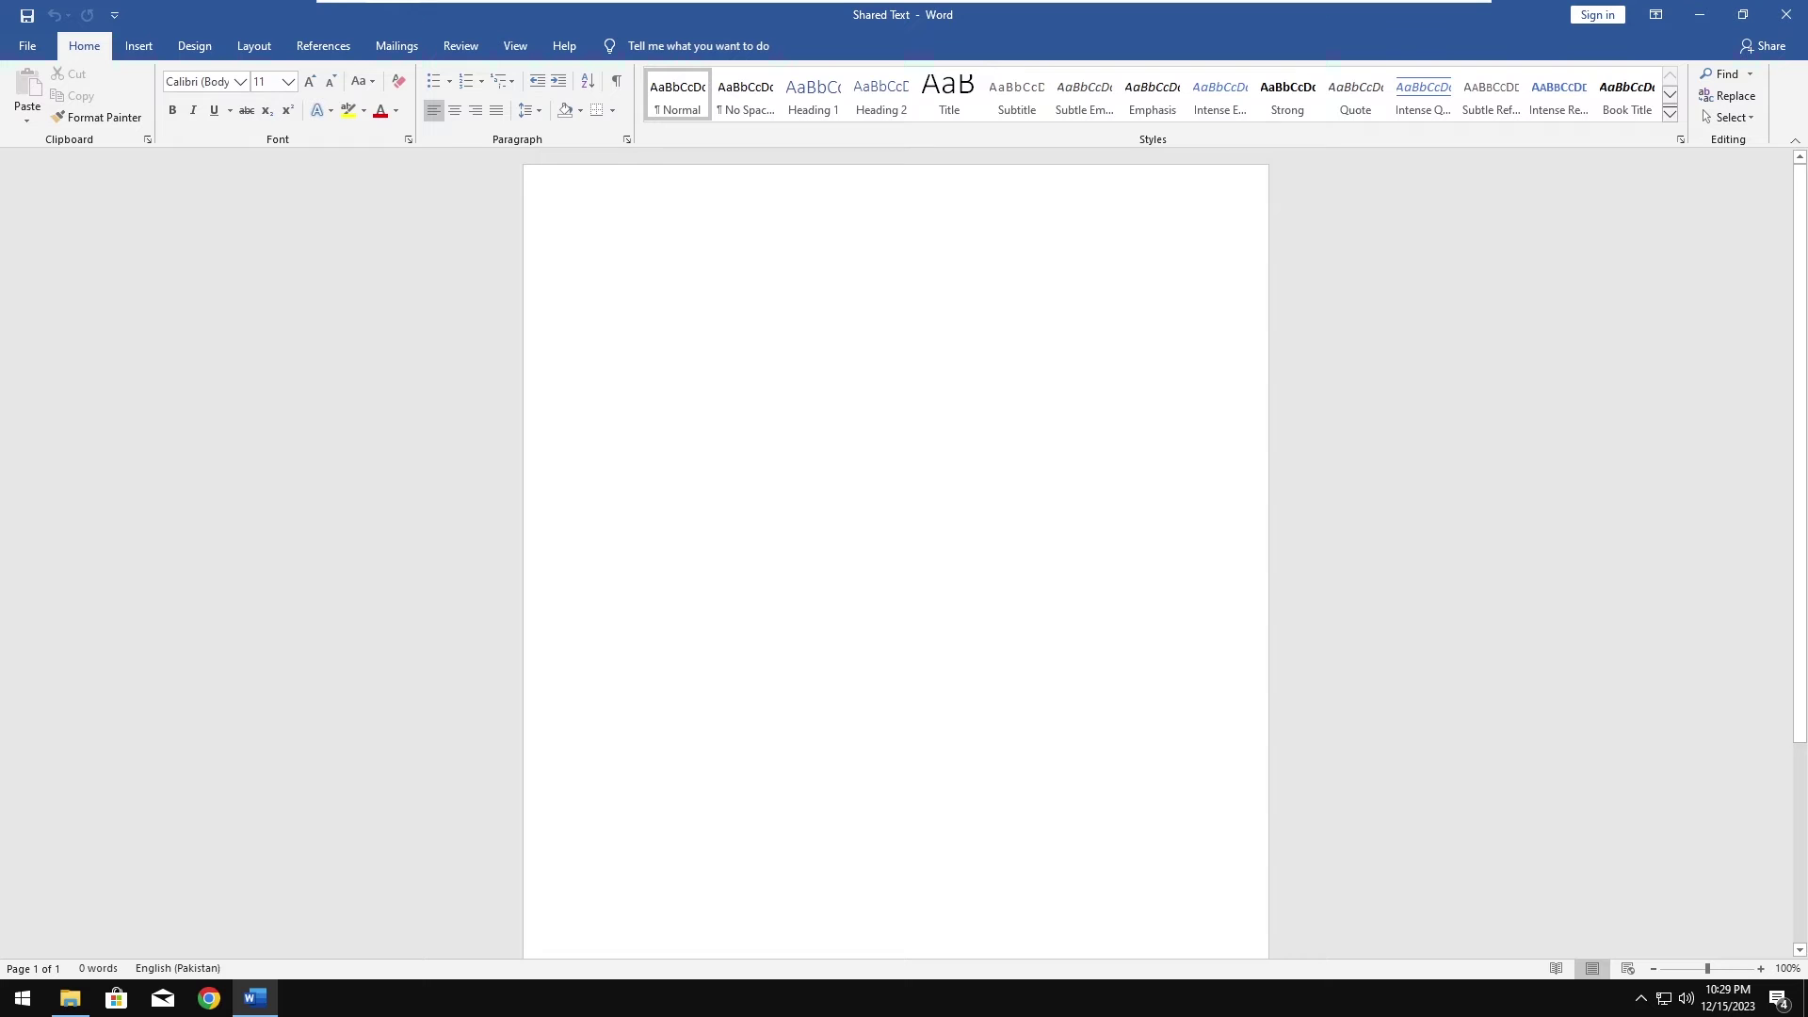
pyautogui.write('Welcome to skill header')
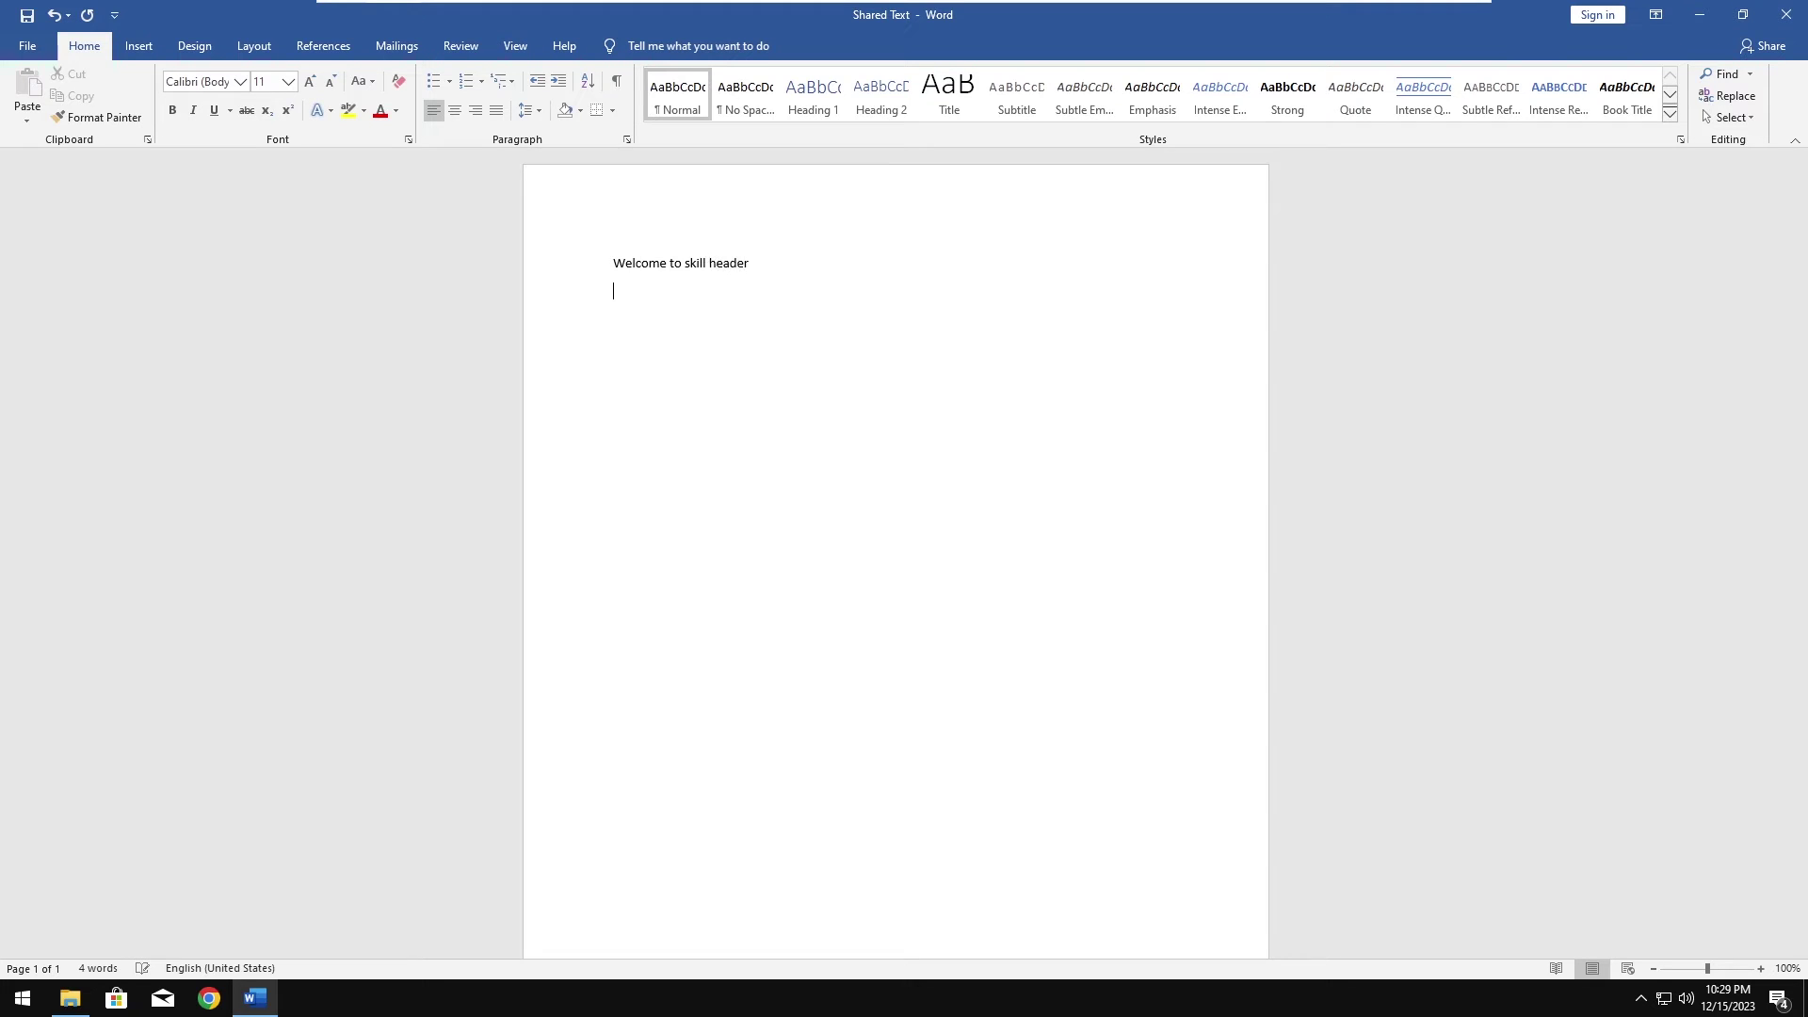
pyautogui.hotkey('ctrl', 'a')
pyautogui.hotkey('ctrl', 'shift', '.')
pyautogui.hotkey('ctrl', 'shift', '.')
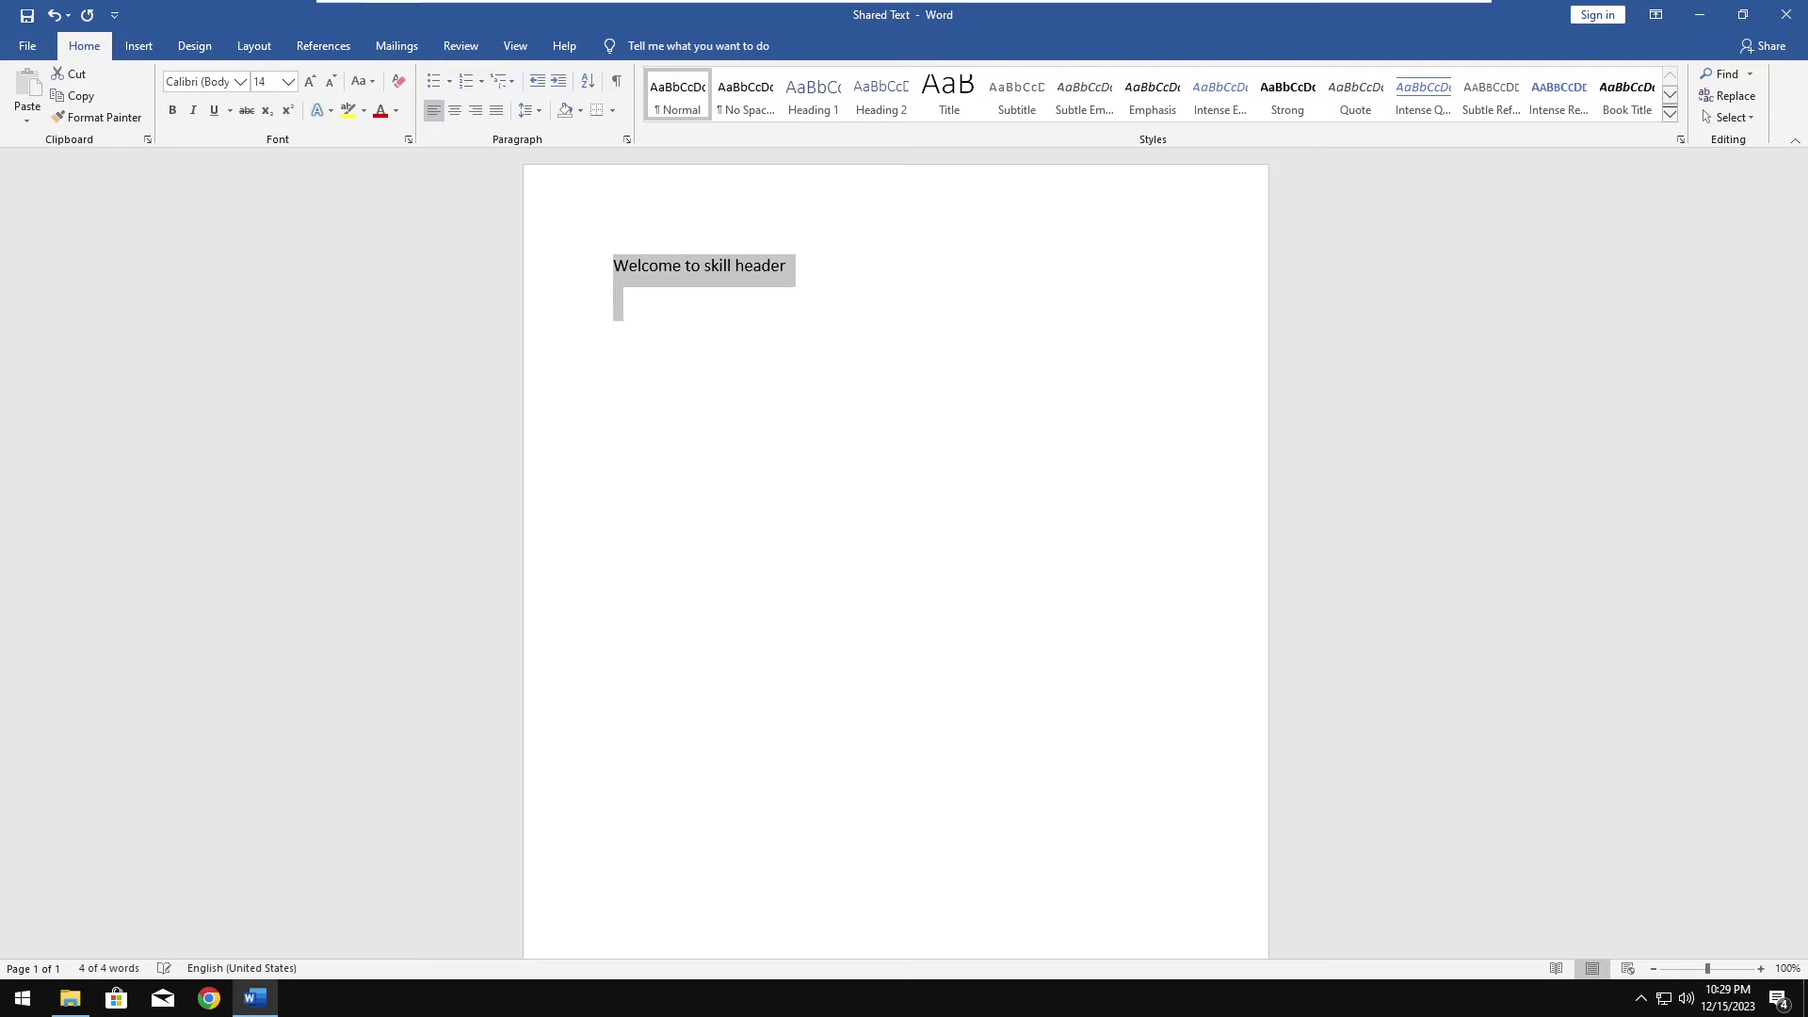
pyautogui.hotkey('ctrl', 'shift', '.')
pyautogui.hotkey('ctrl', 'shift', '.')
pyautogui.hotkey('ctrl', 'shift', '.')
pyautogui.click(615, 311)
pyautogui.press('super+Down')
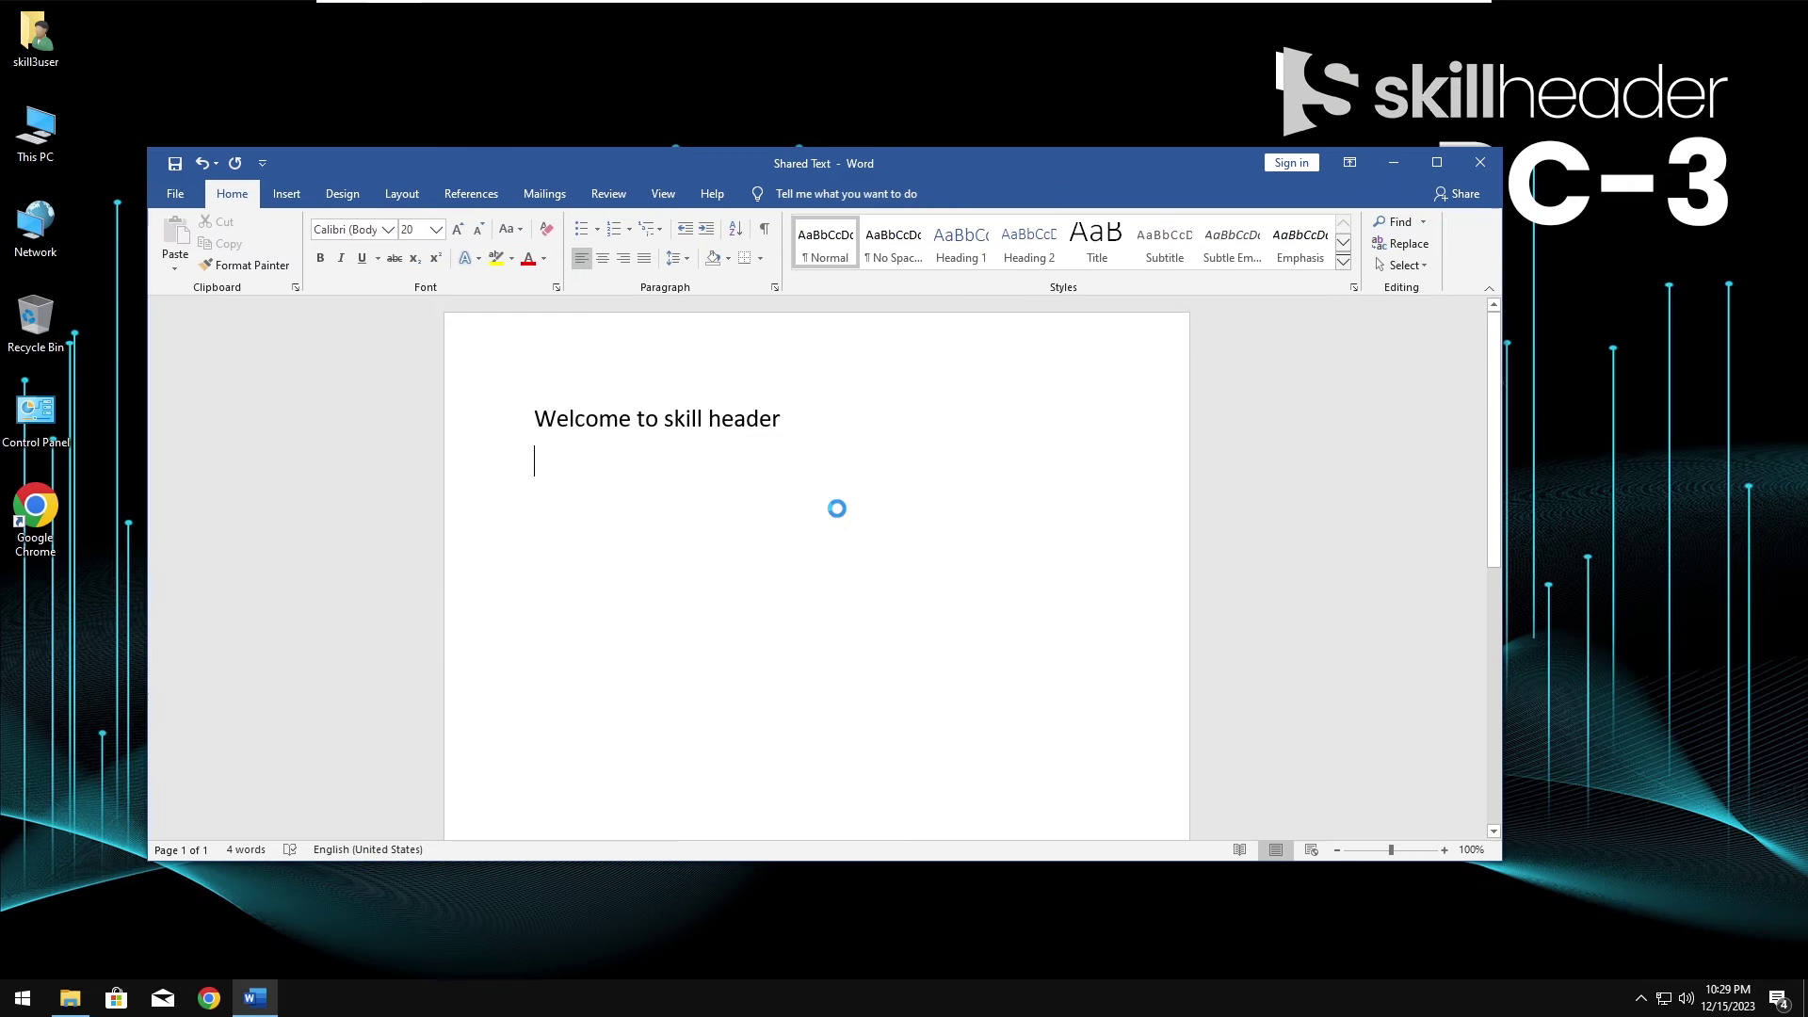
pyautogui.hotkey('alt', 'F4')
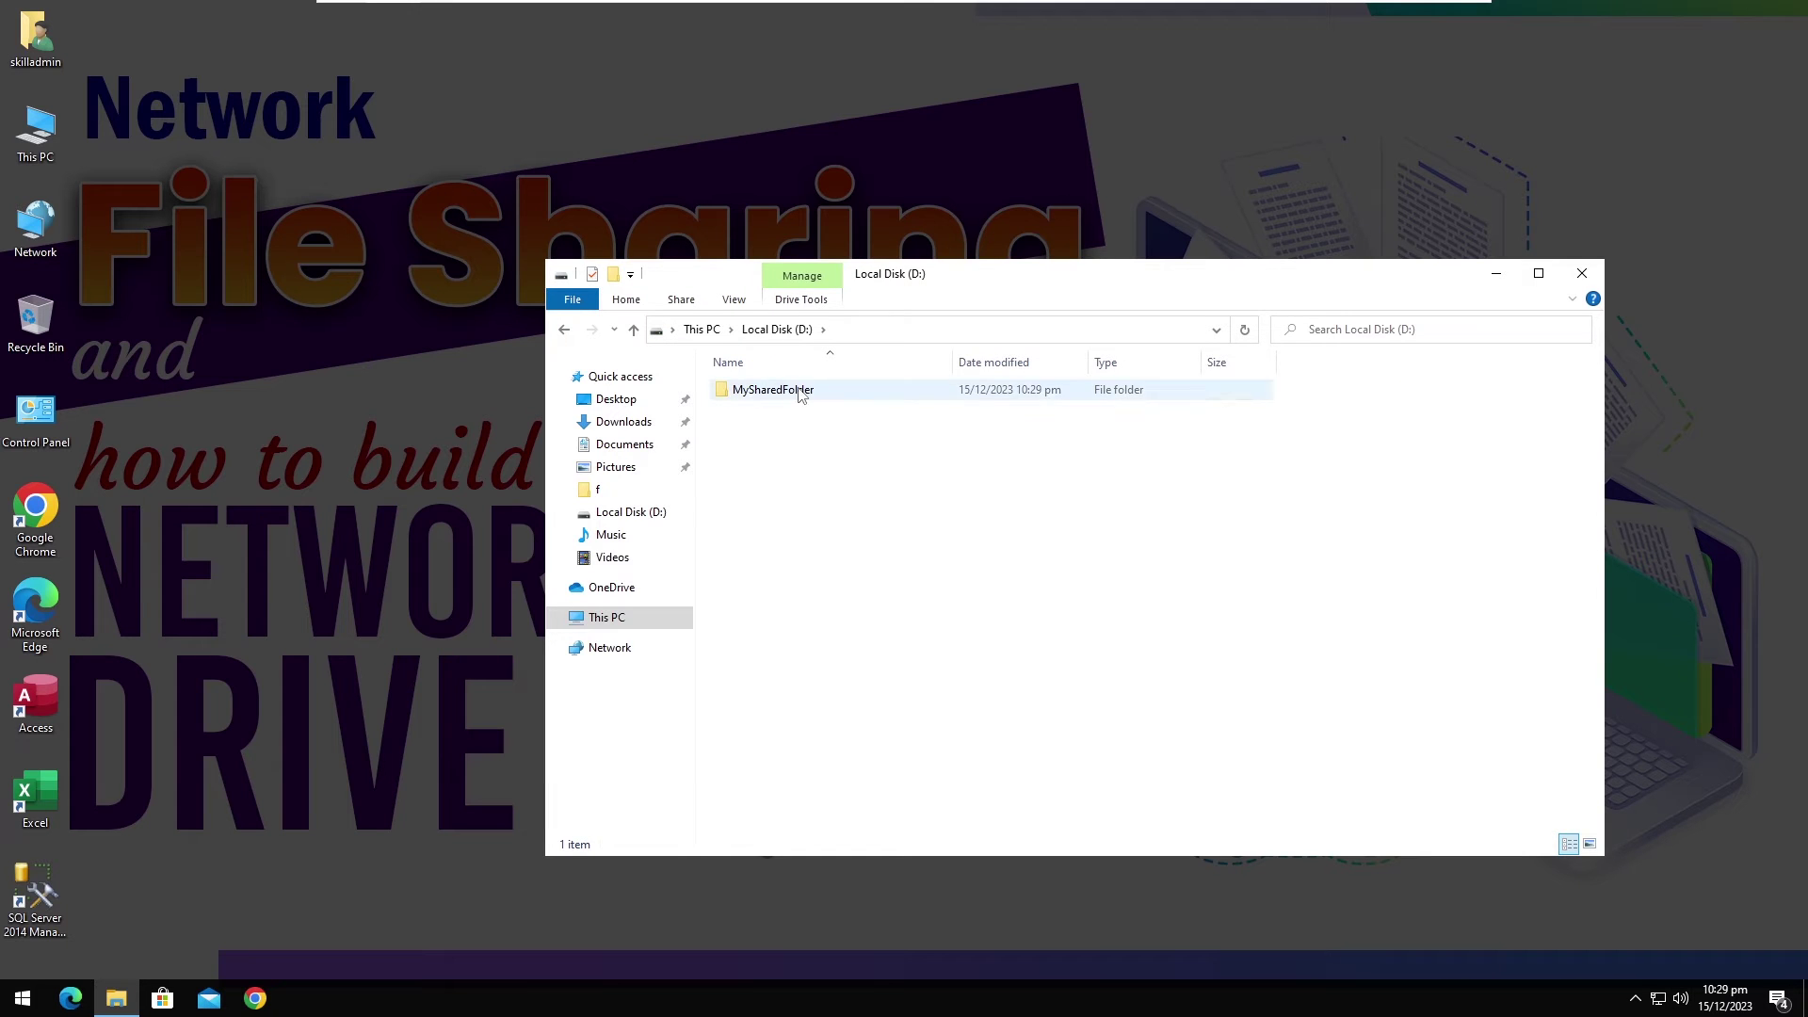
# - Permanently delete Shared Text from the Z: drive, then return to Local Disk (D:) on the host
pyautogui.doubleClick(811, 392)
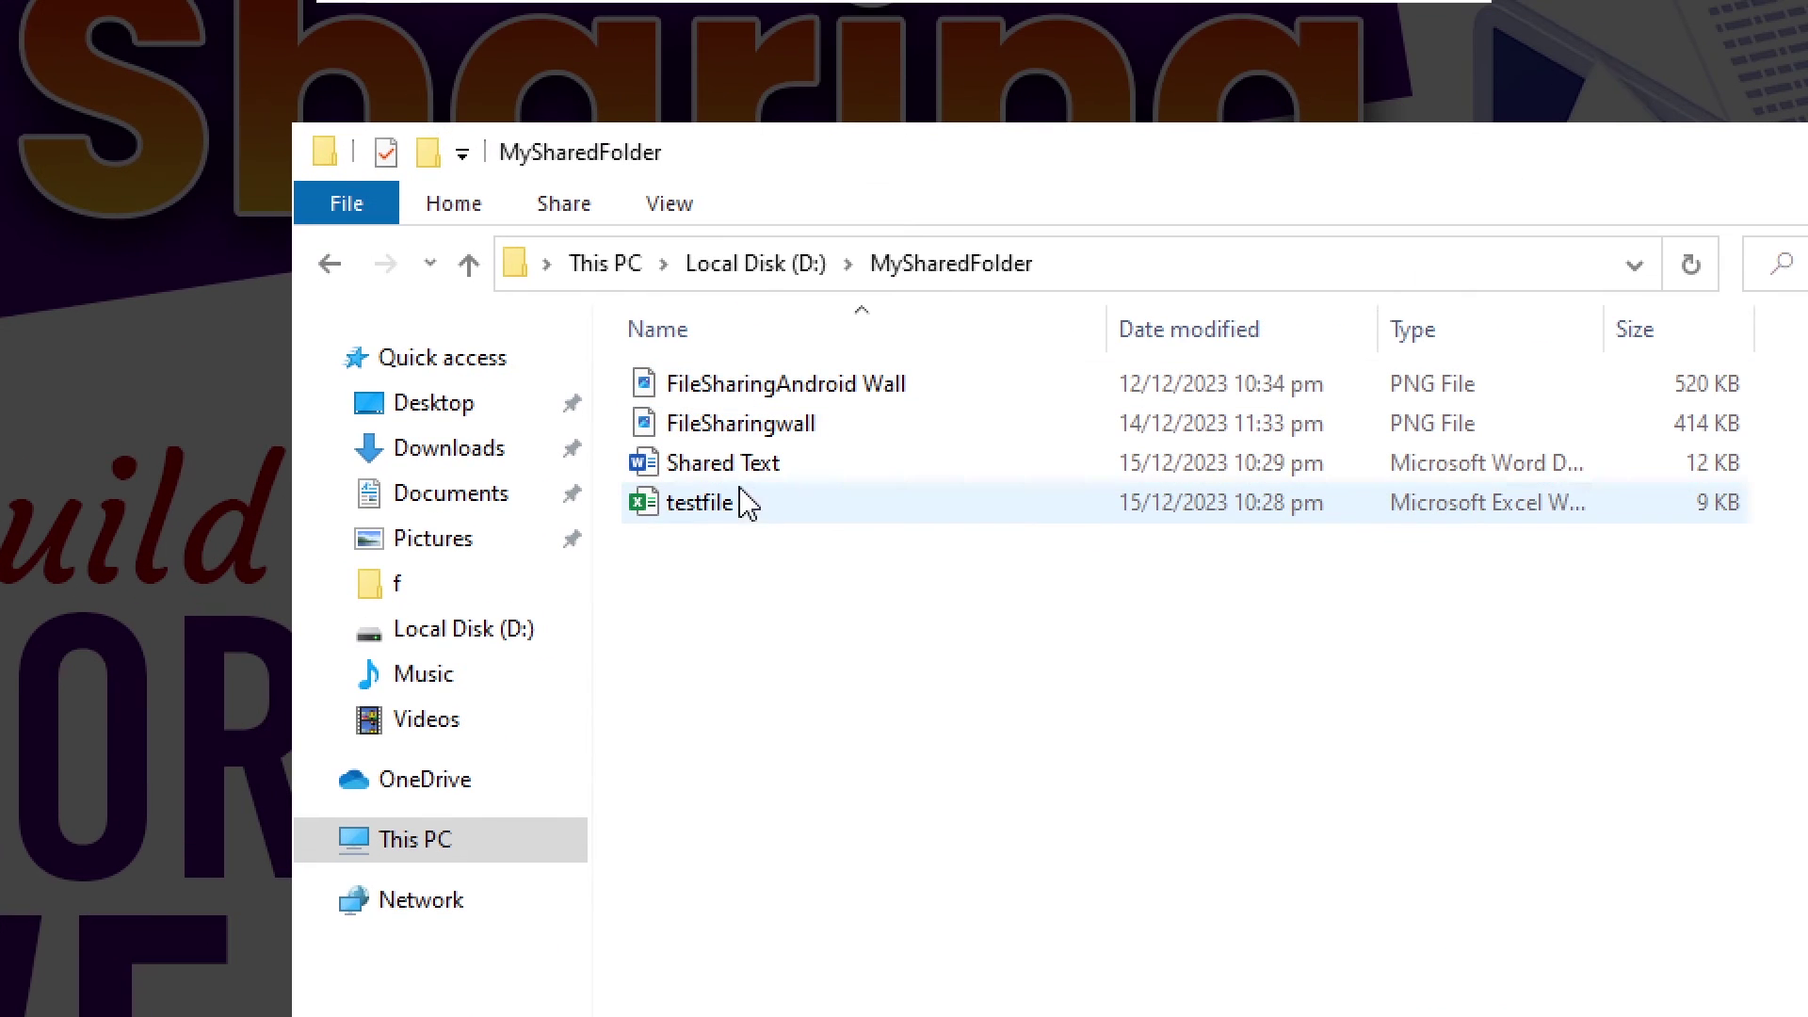
pyautogui.click(763, 456)
pyautogui.click(769, 435)
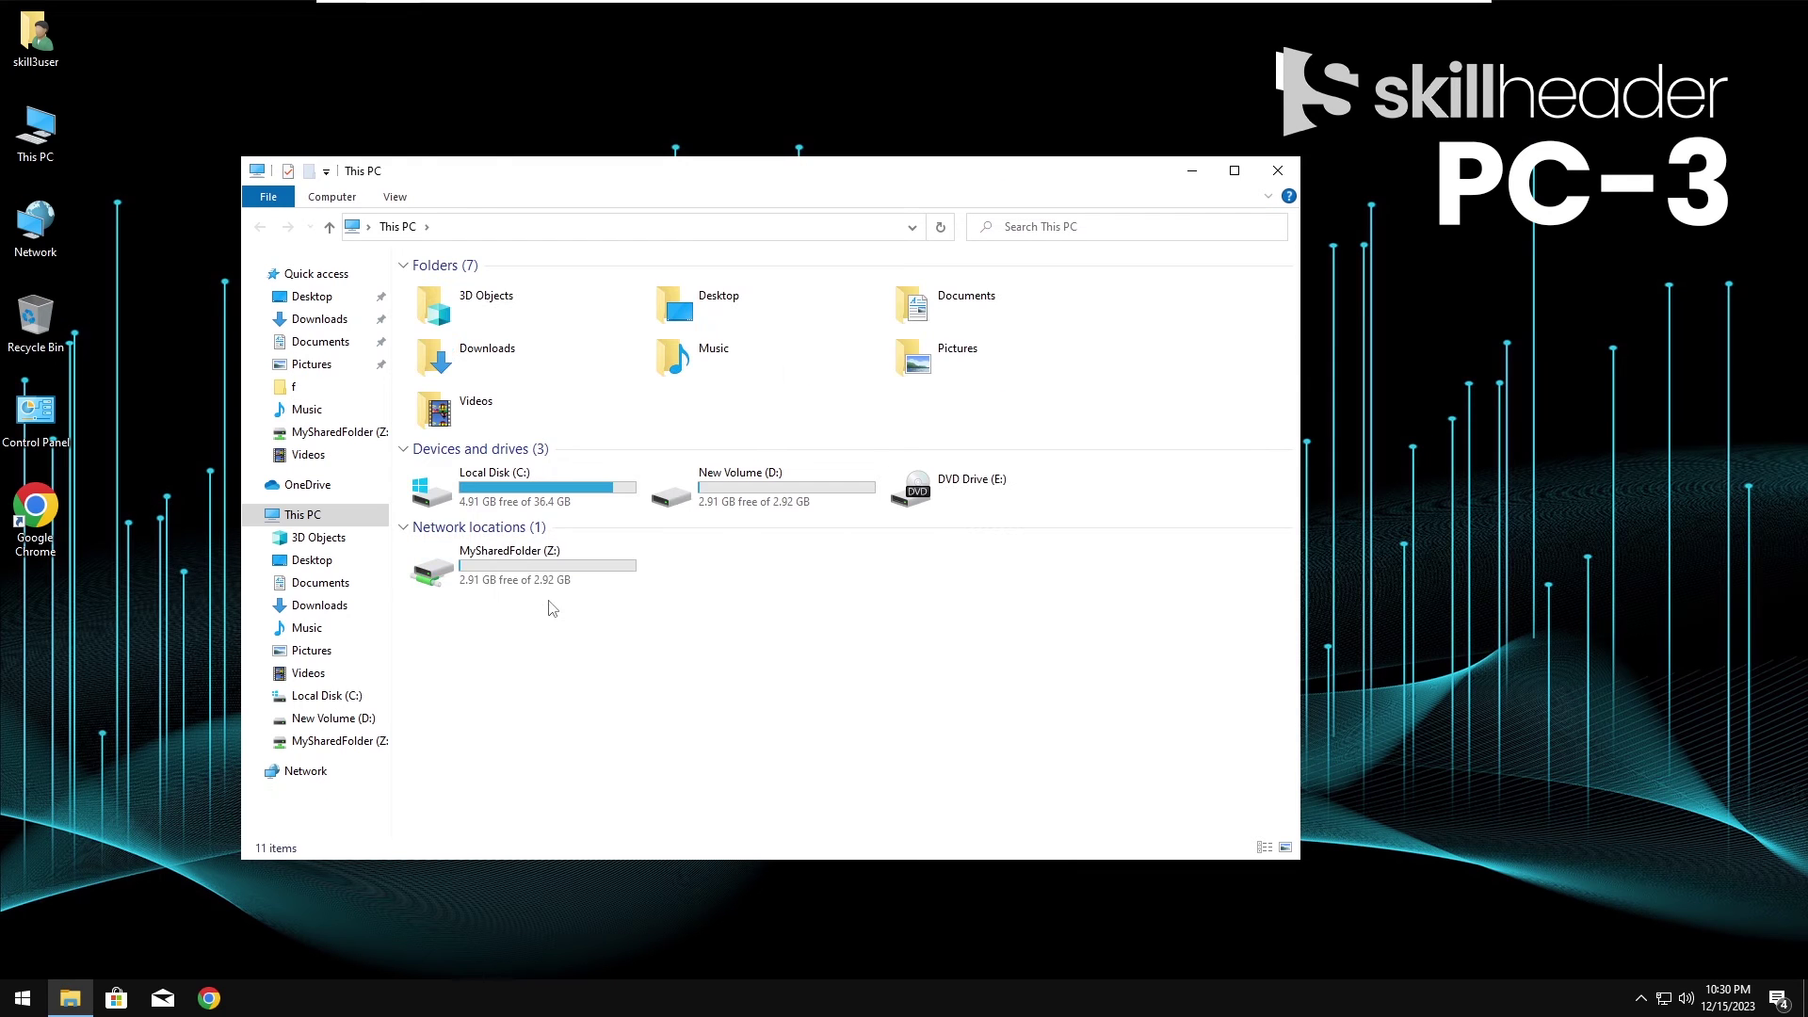
pyautogui.doubleClick(522, 563)
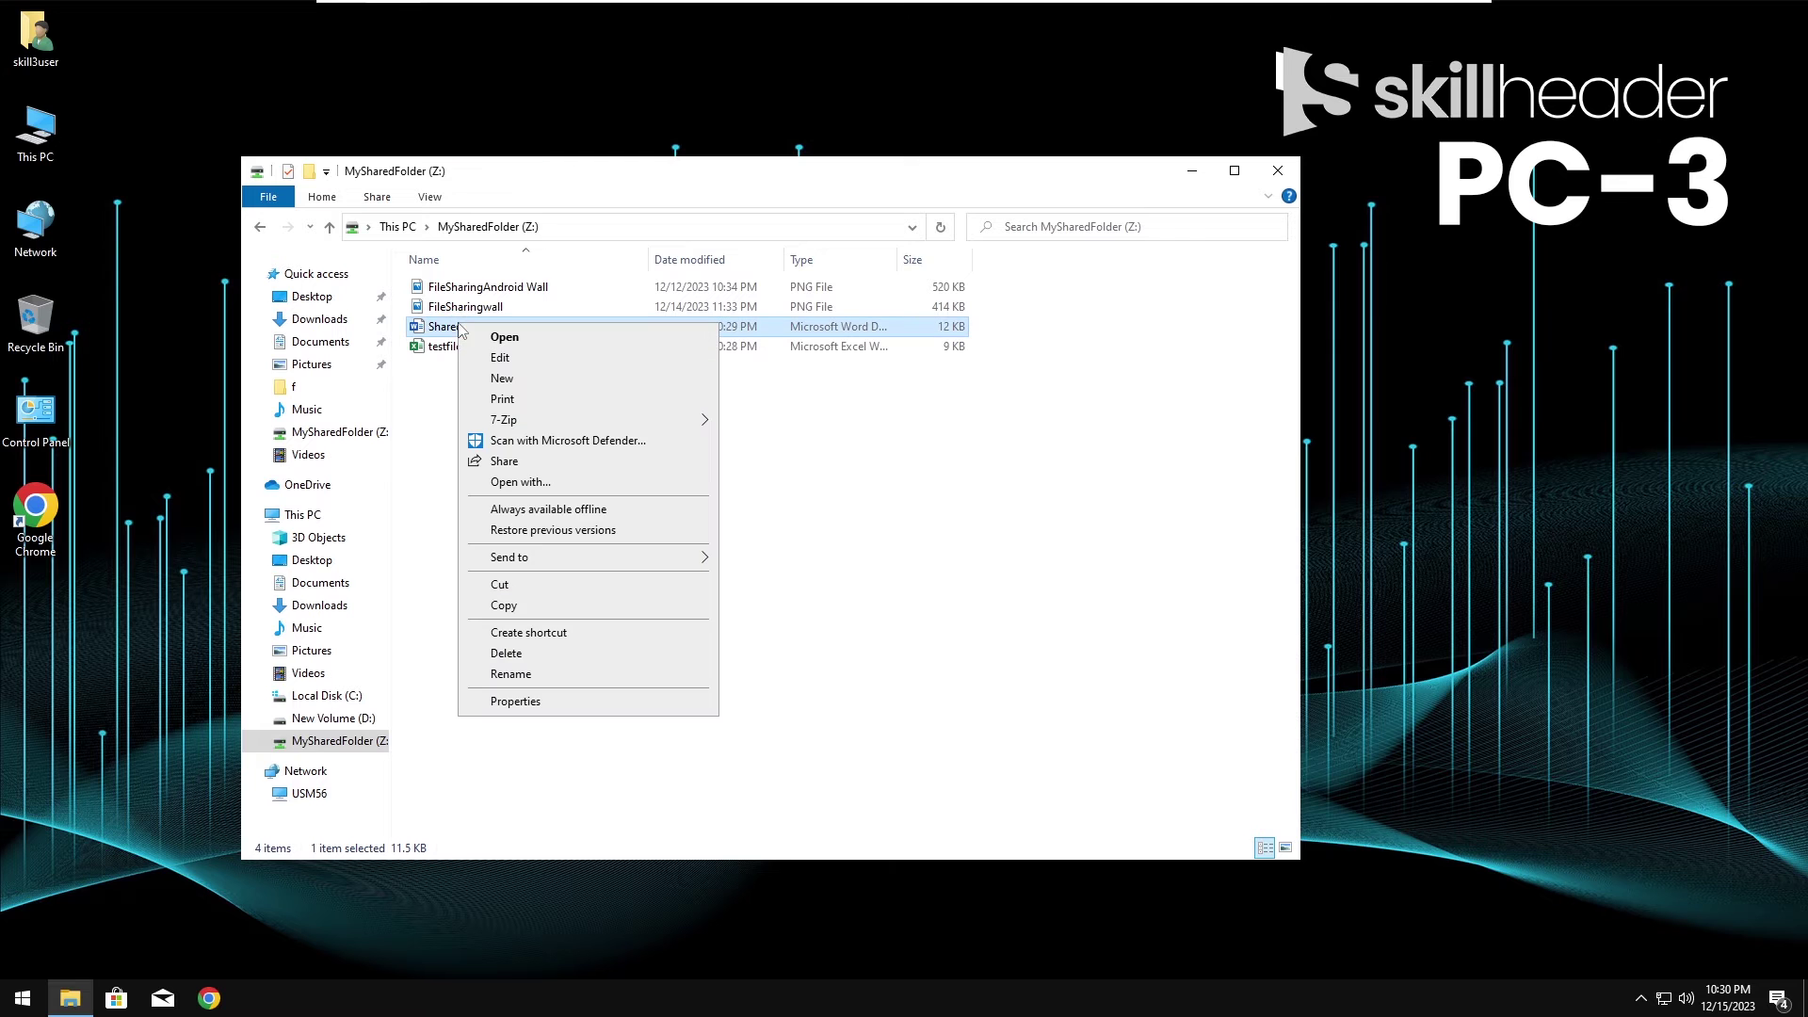
pyautogui.rightClick(458, 323)
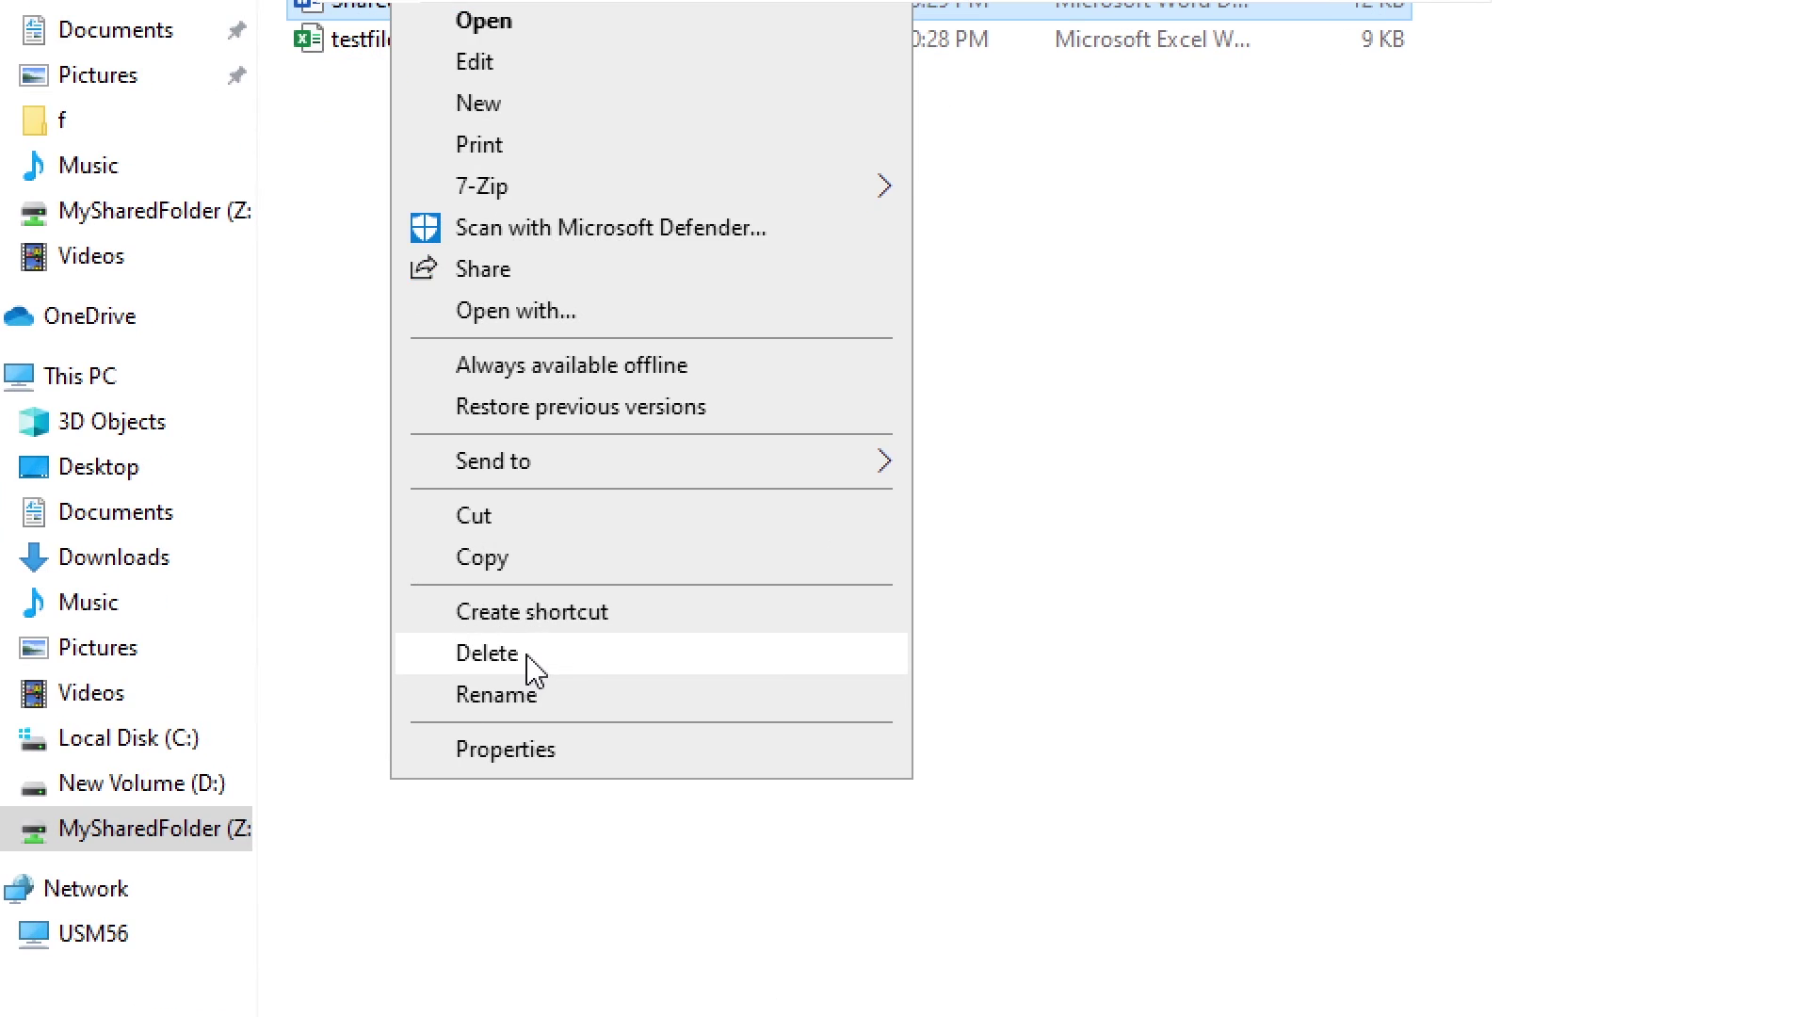
pyautogui.click(528, 656)
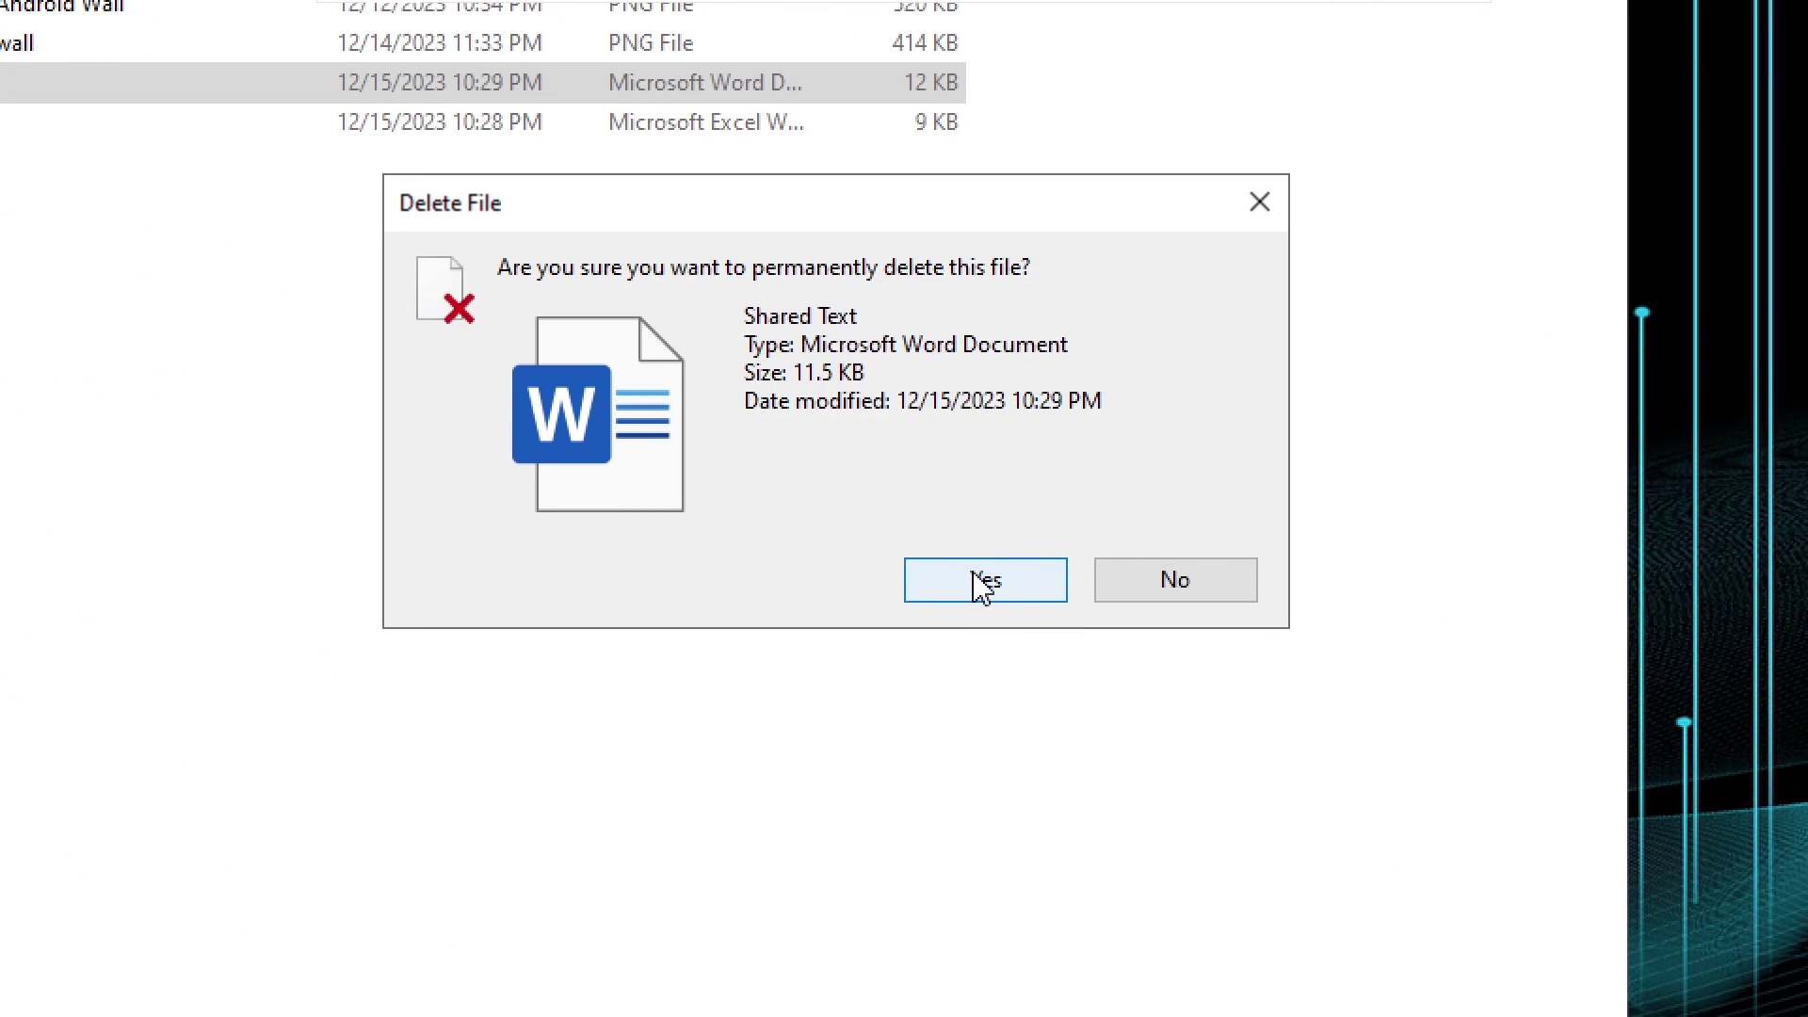
pyautogui.click(976, 572)
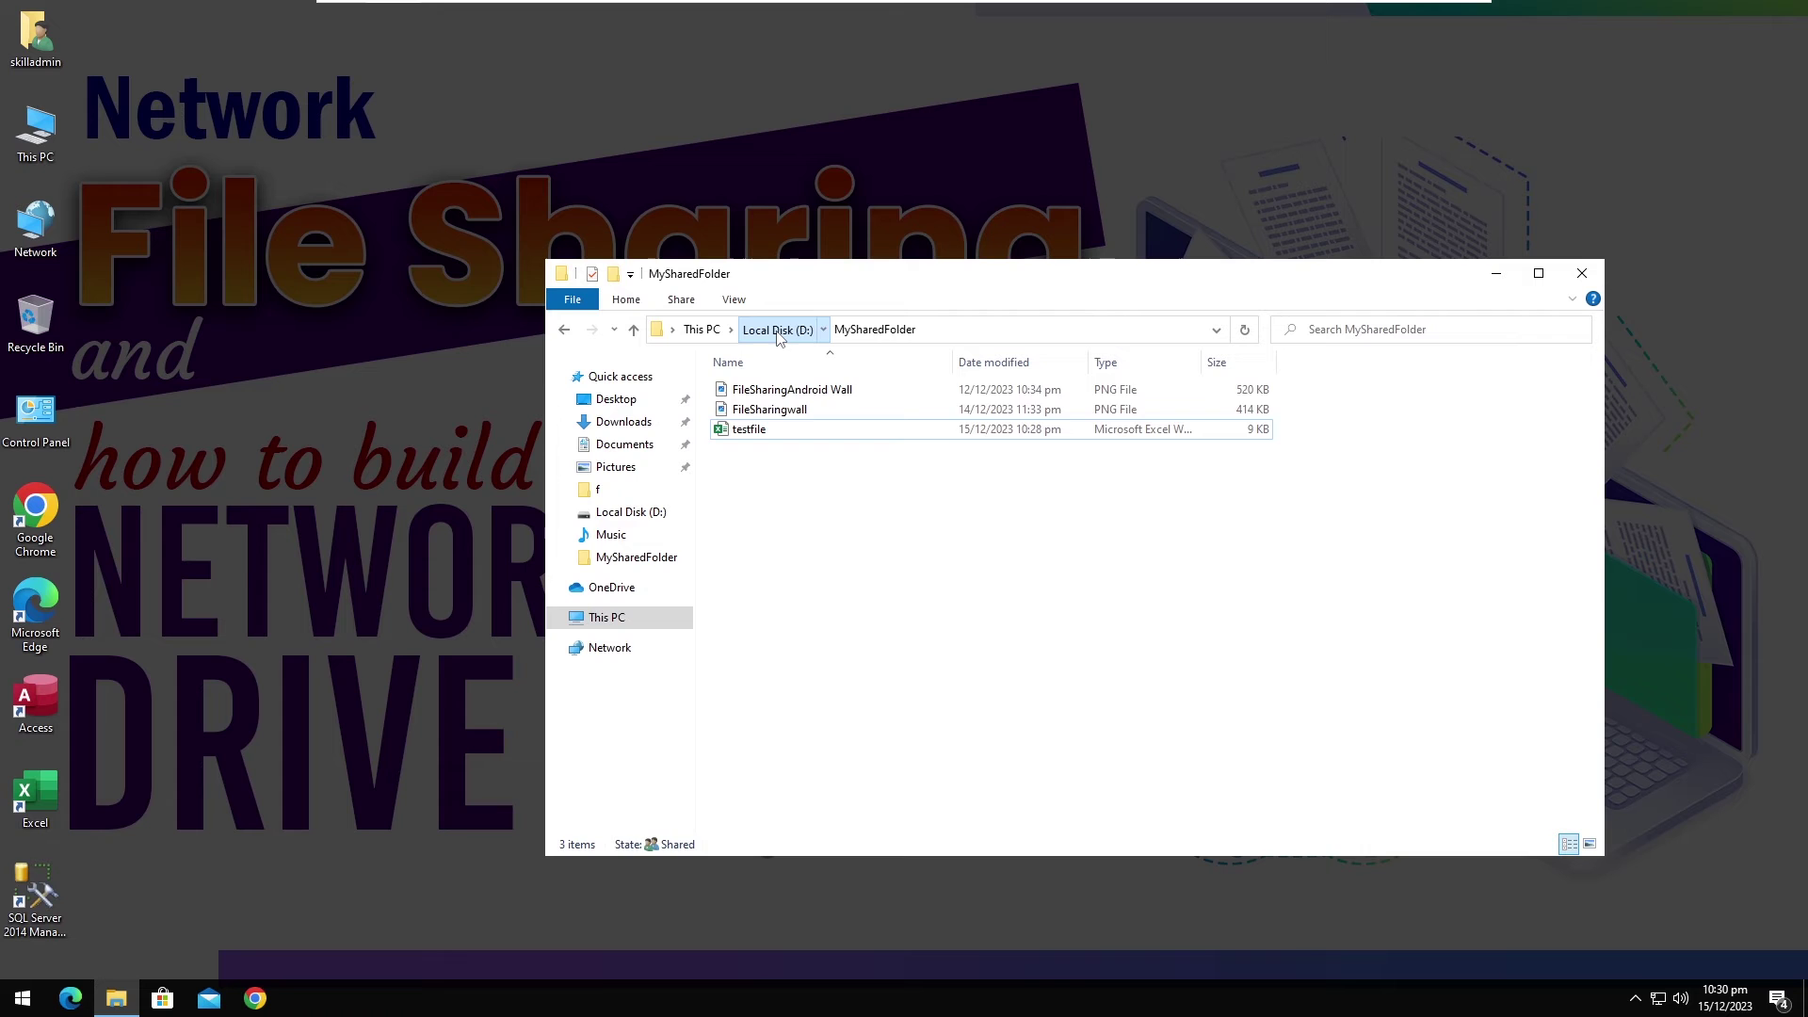
pyautogui.click(776, 330)
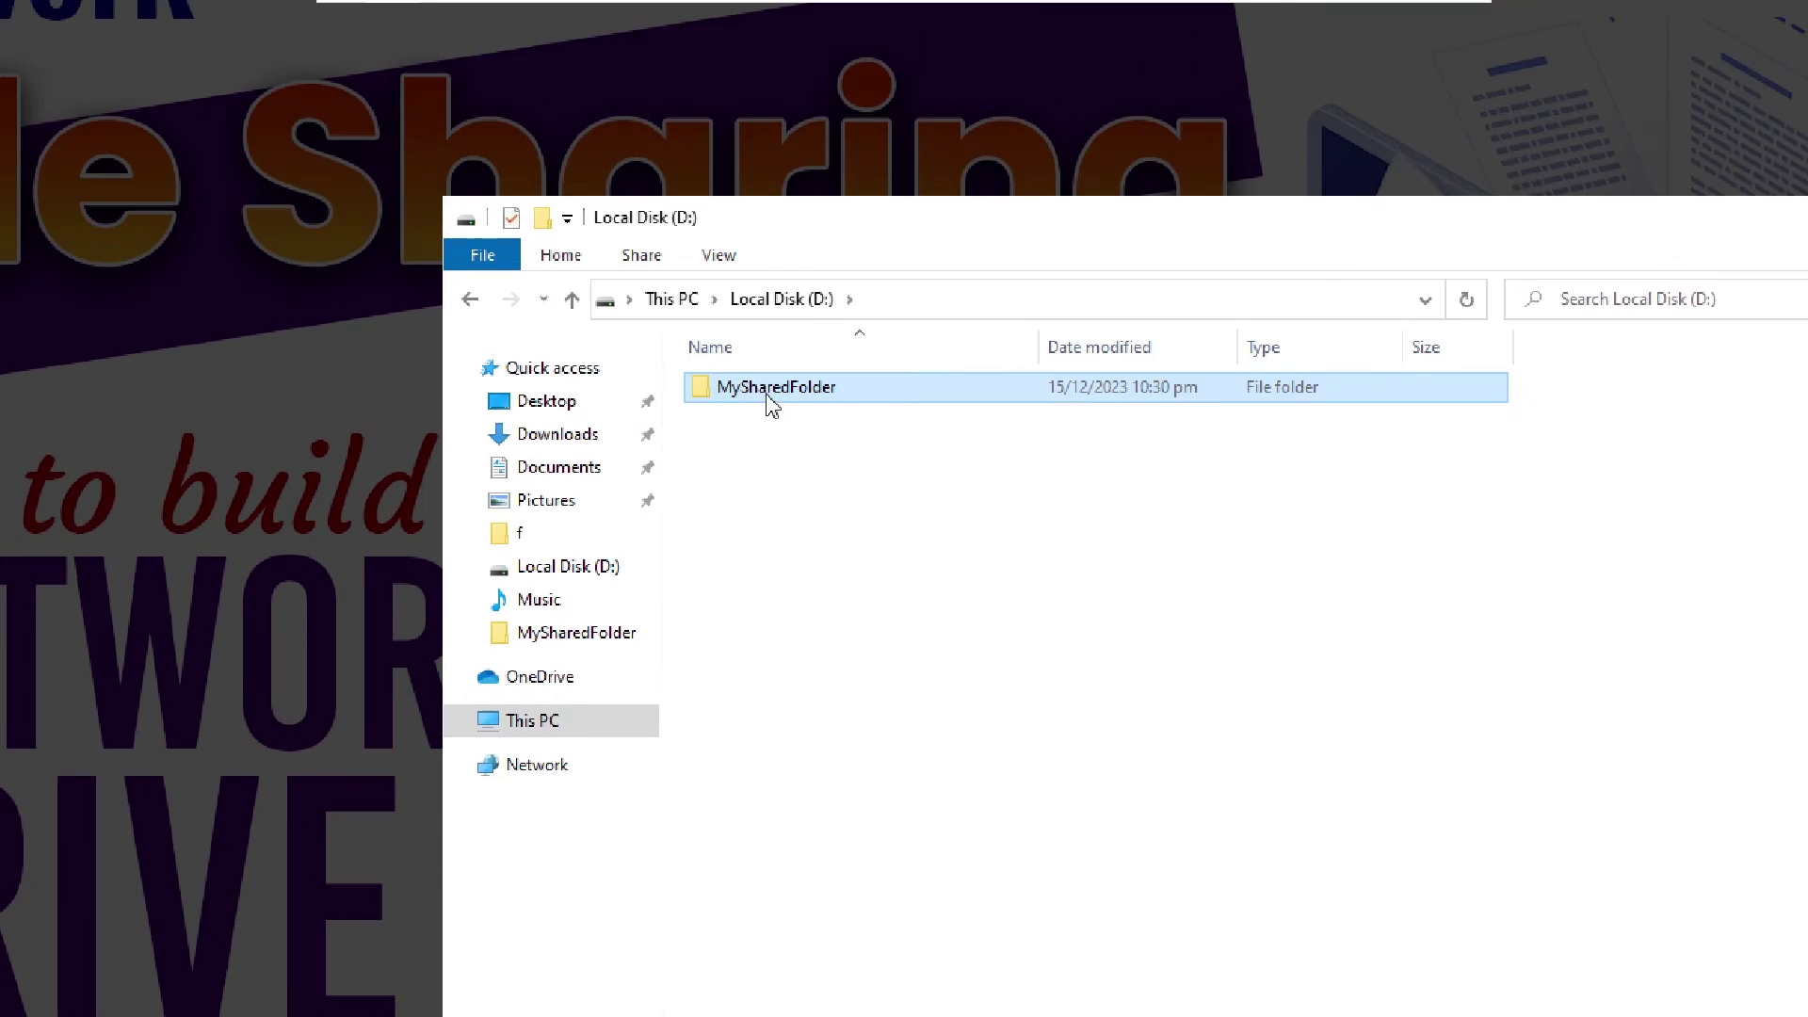
# - Open MySharedFolder's share permissions via Properties, Sharing and Advanced Sharing
pyautogui.rightClick(763, 398)
pyautogui.click(876, 671)
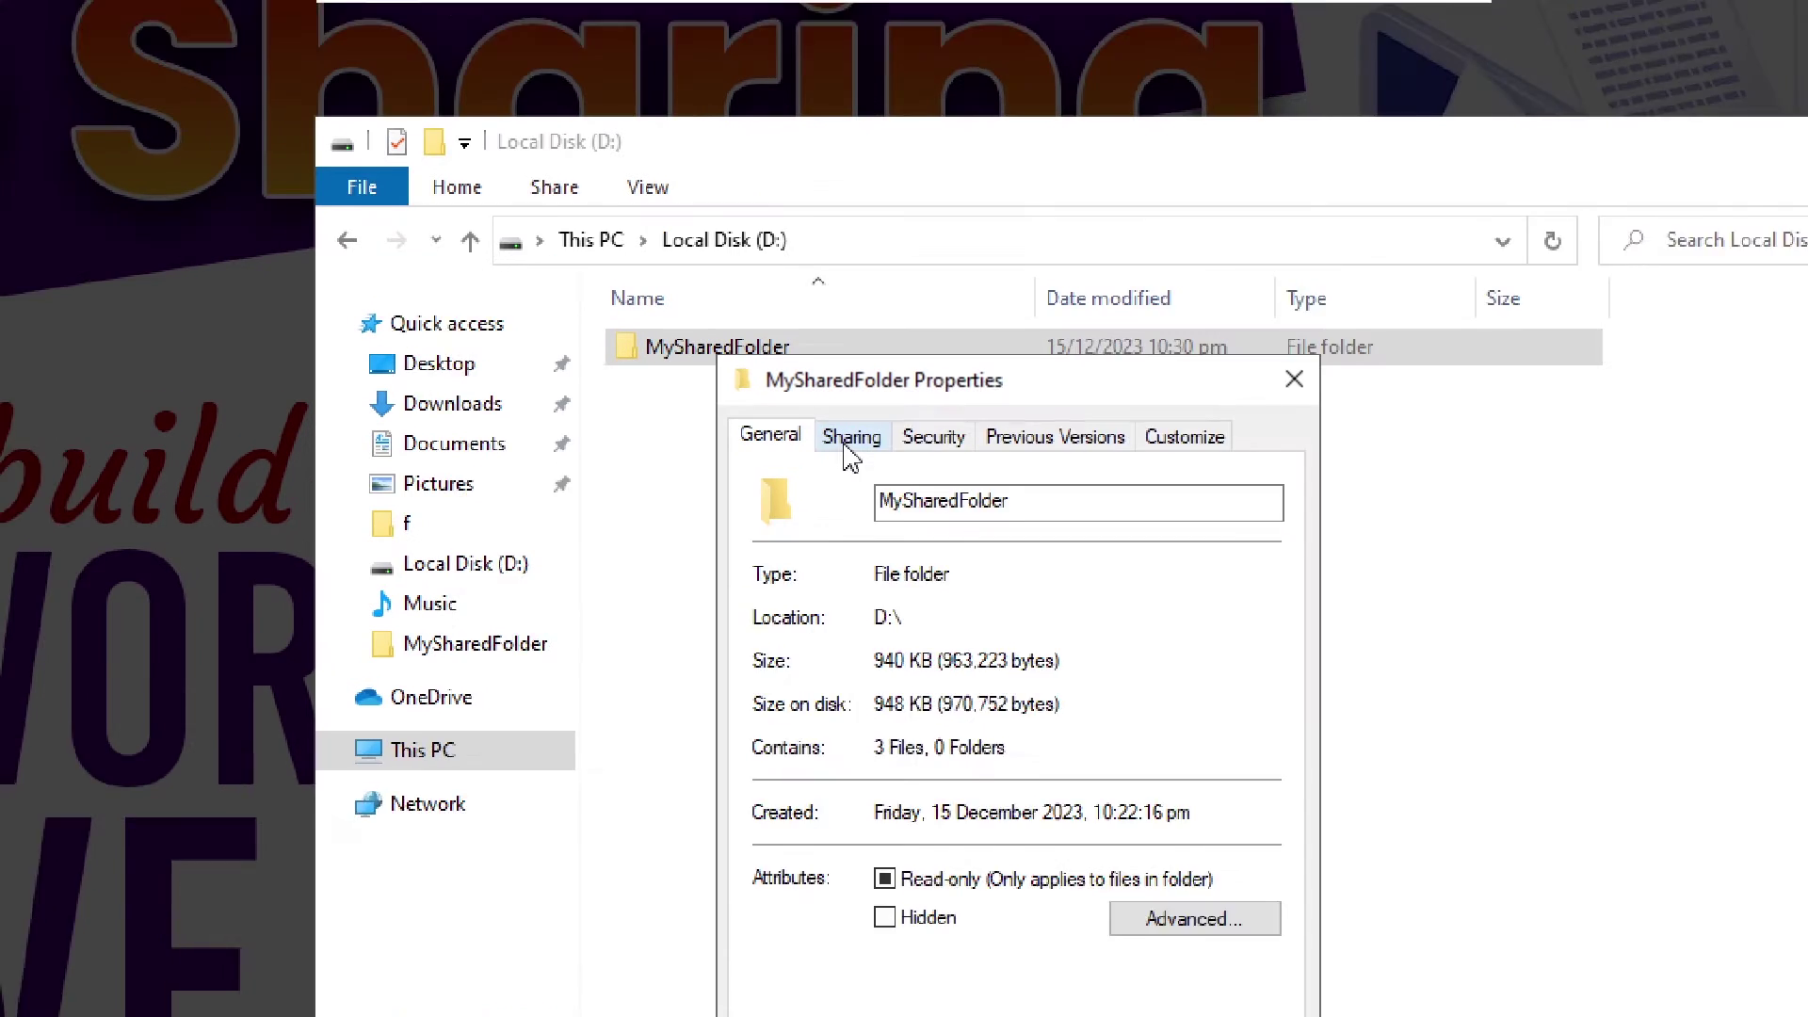
pyautogui.click(851, 456)
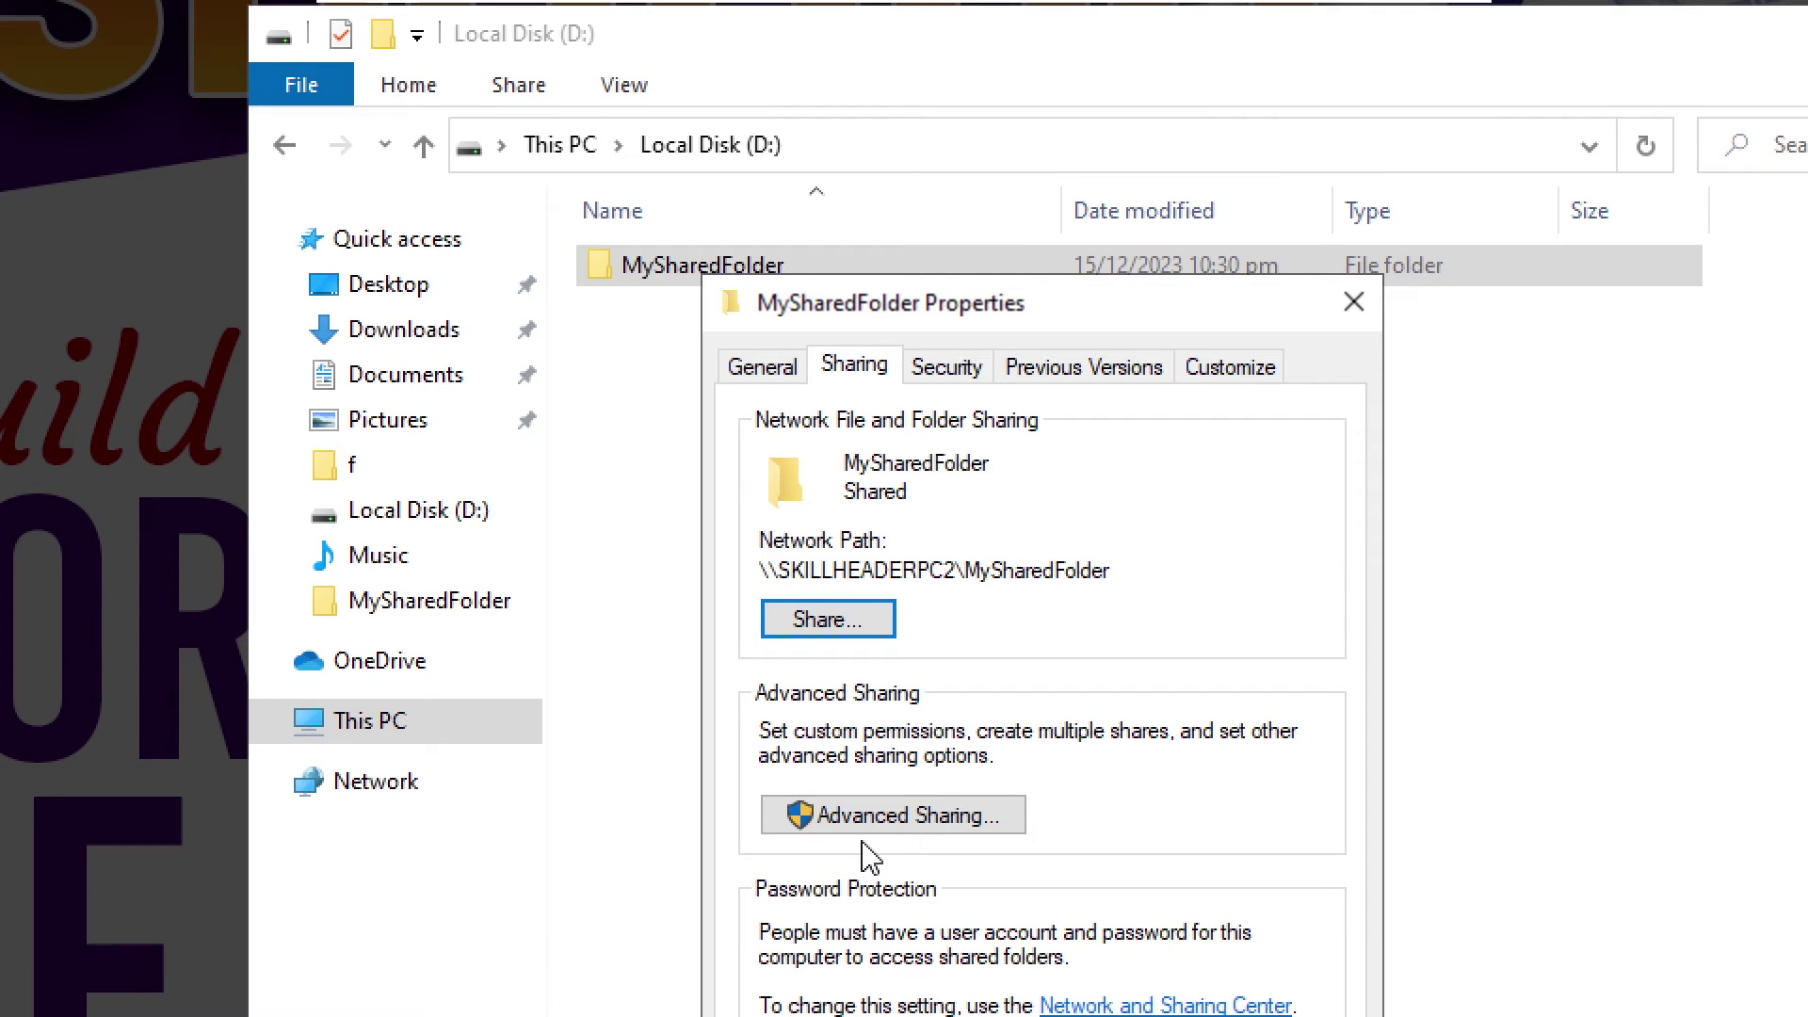
pyautogui.click(878, 827)
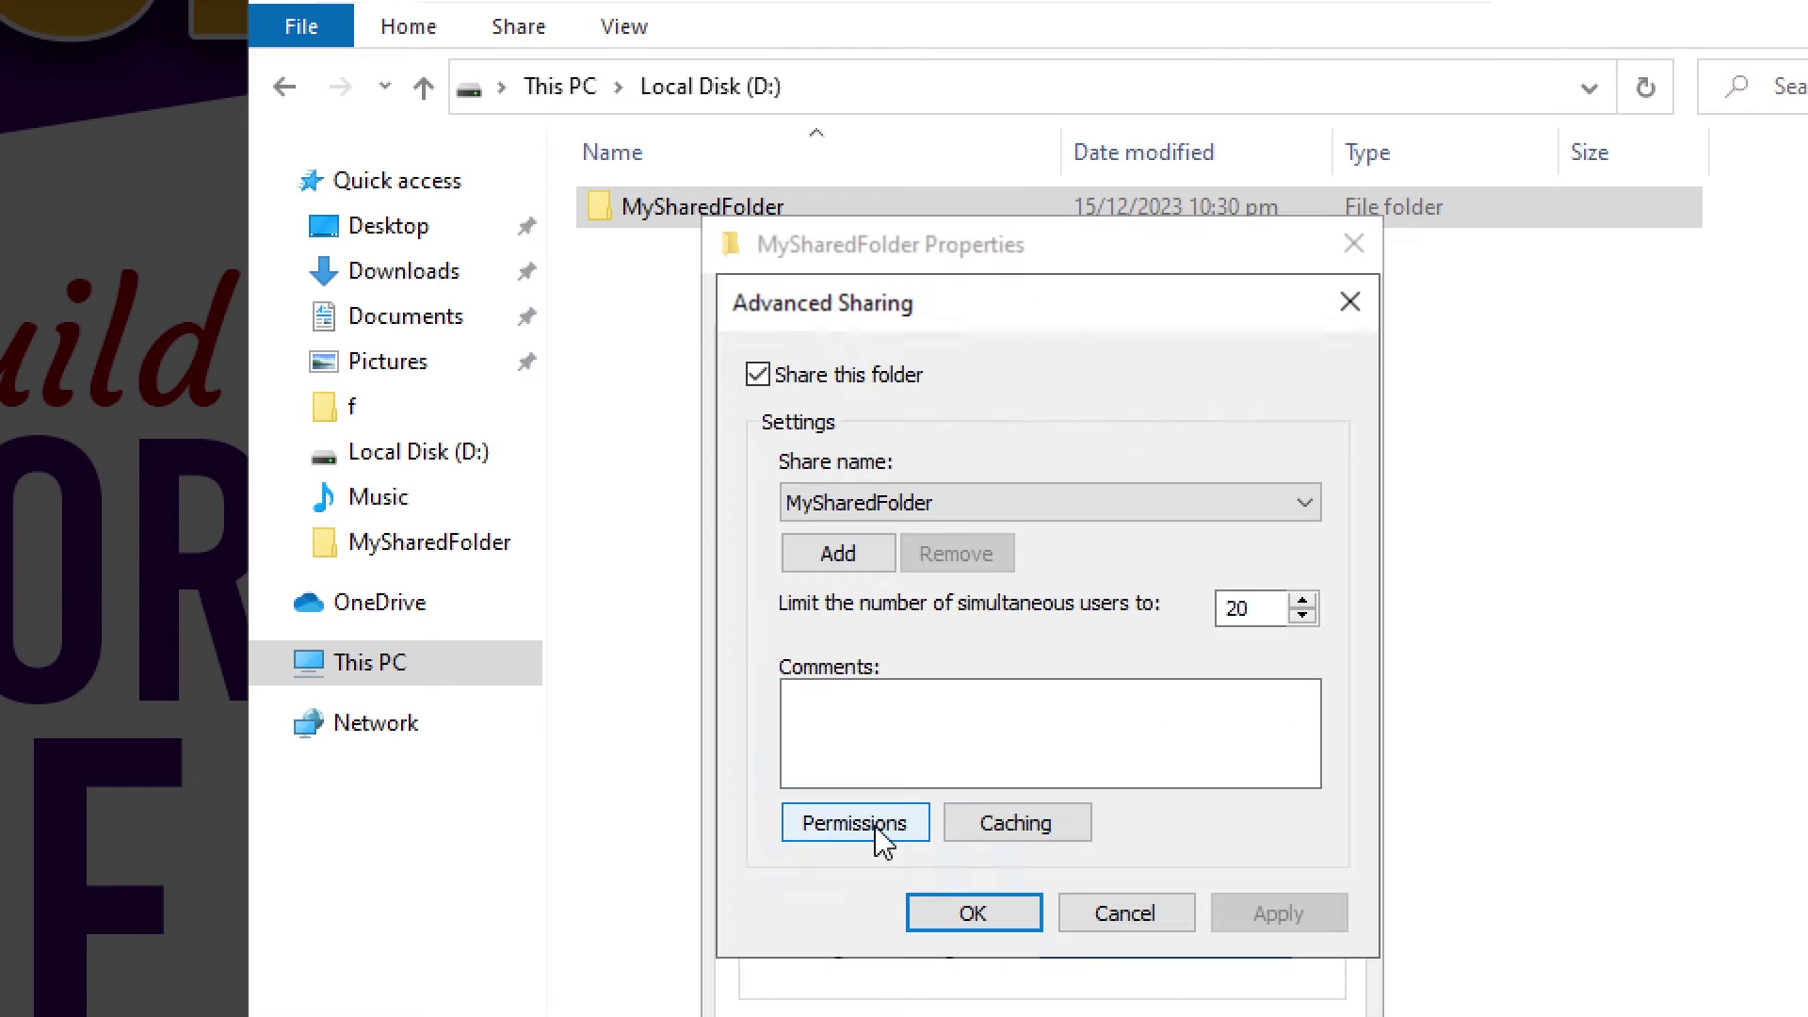
pyautogui.click(855, 825)
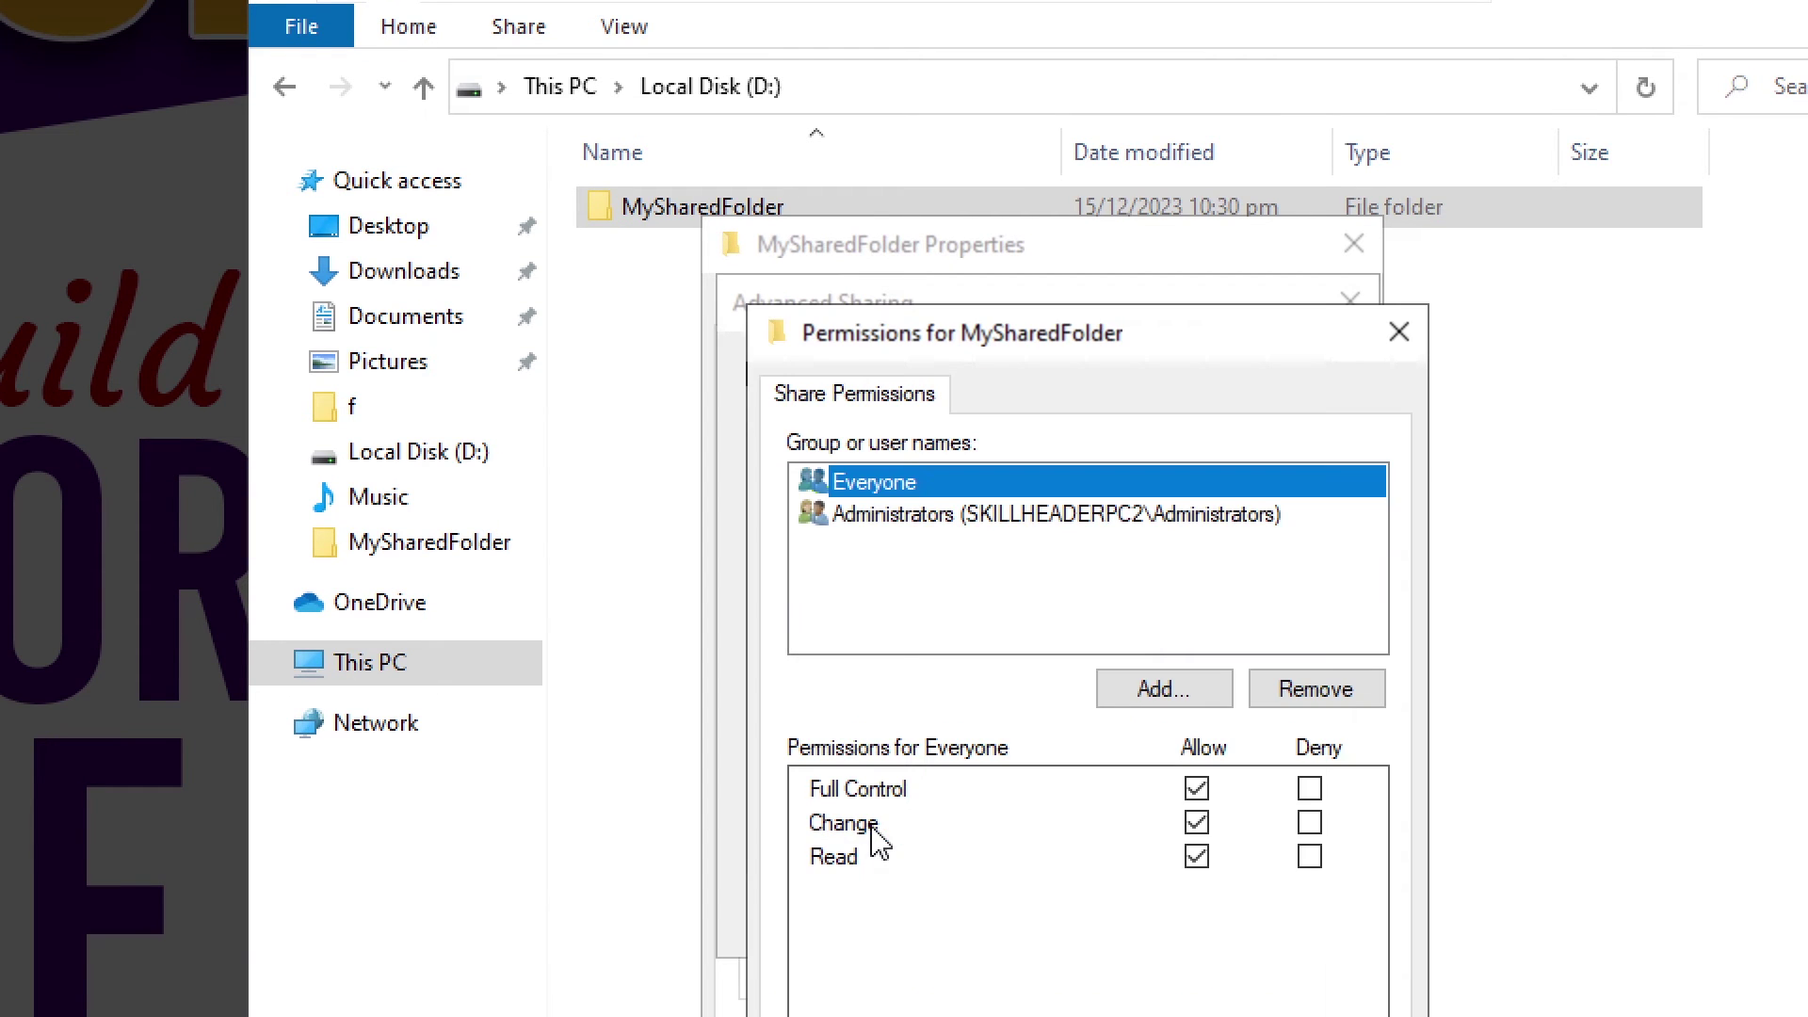
# - Remove Everyone from the share permissions, leaving Administrators with Full Control, Change and Read
pyautogui.click(910, 518)
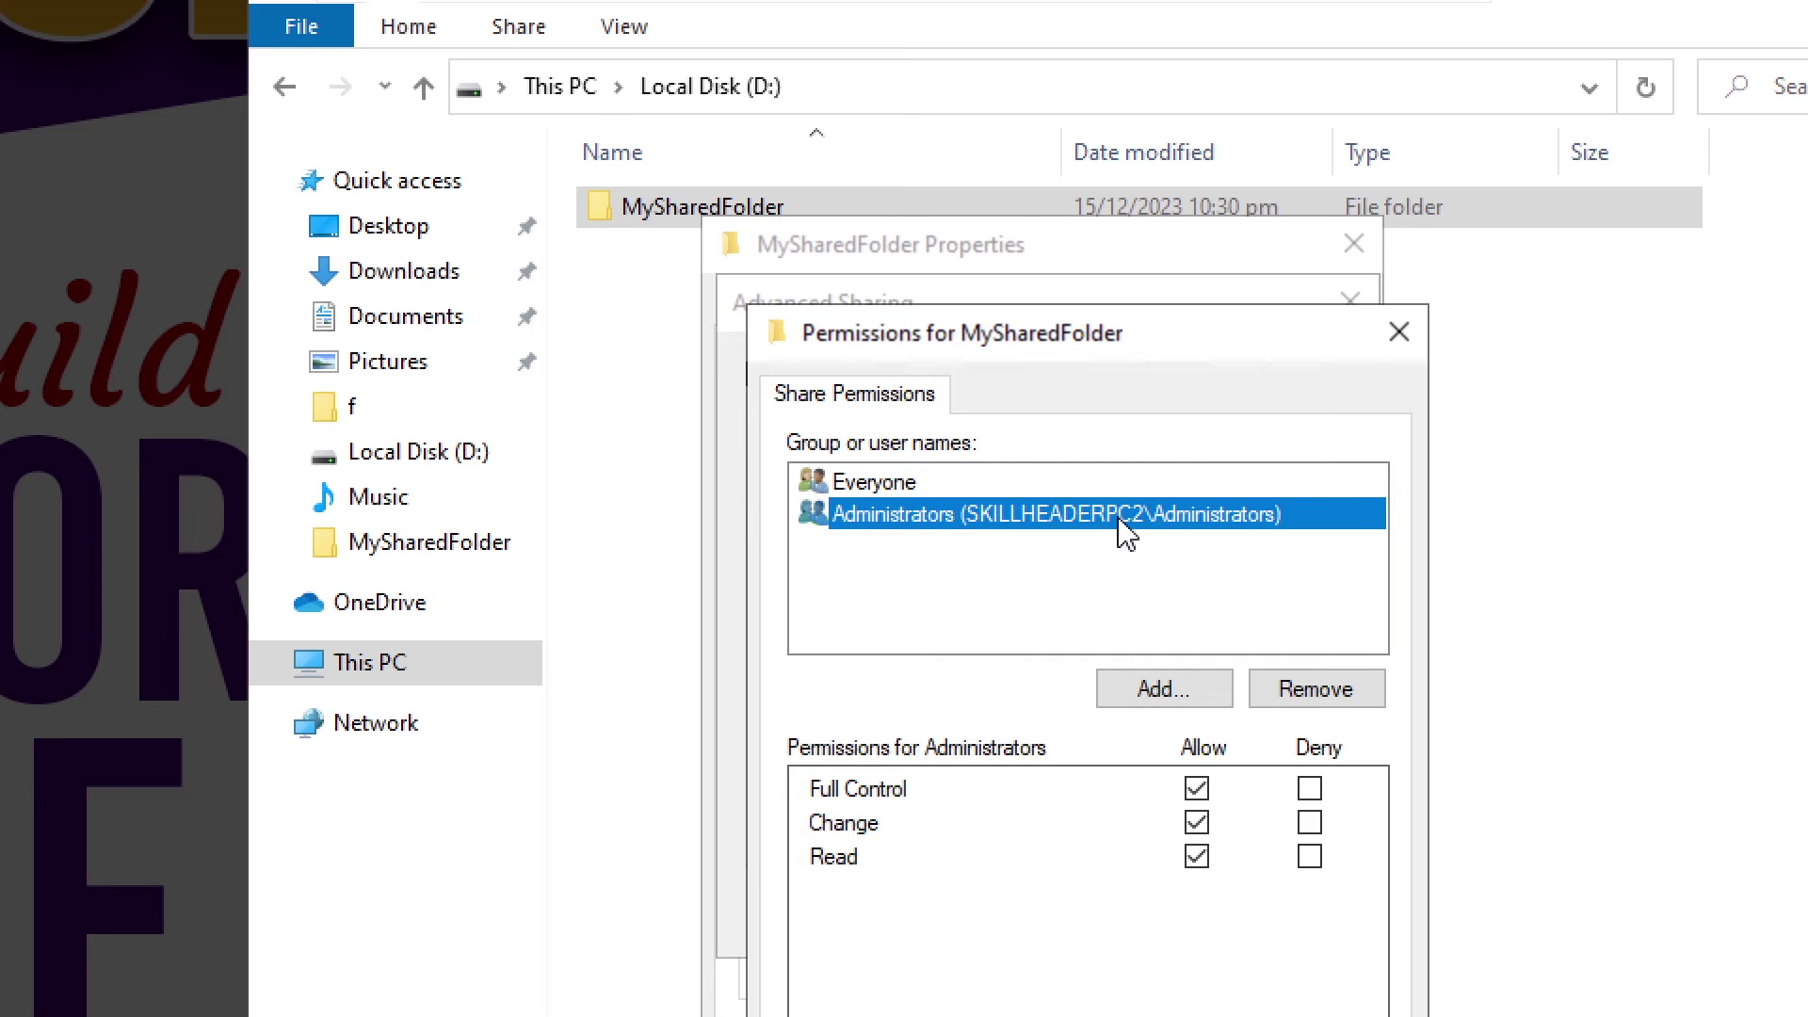
pyautogui.click(1090, 493)
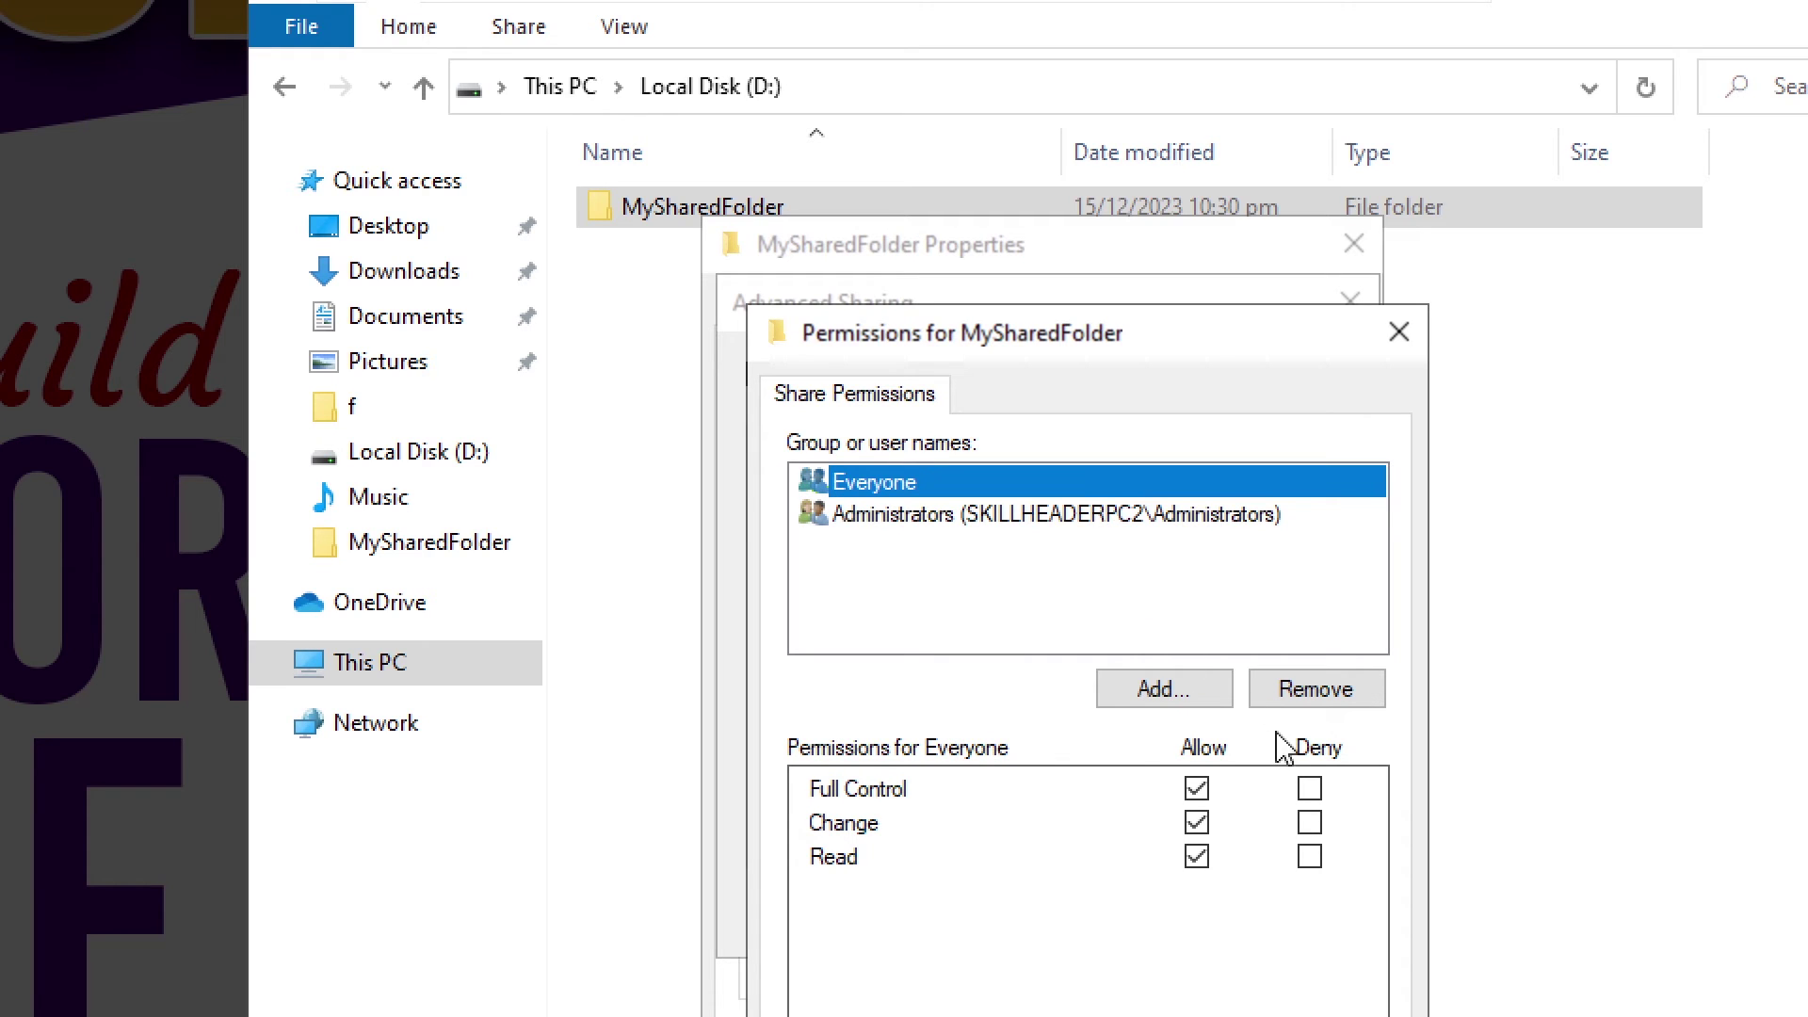
pyautogui.click(1311, 697)
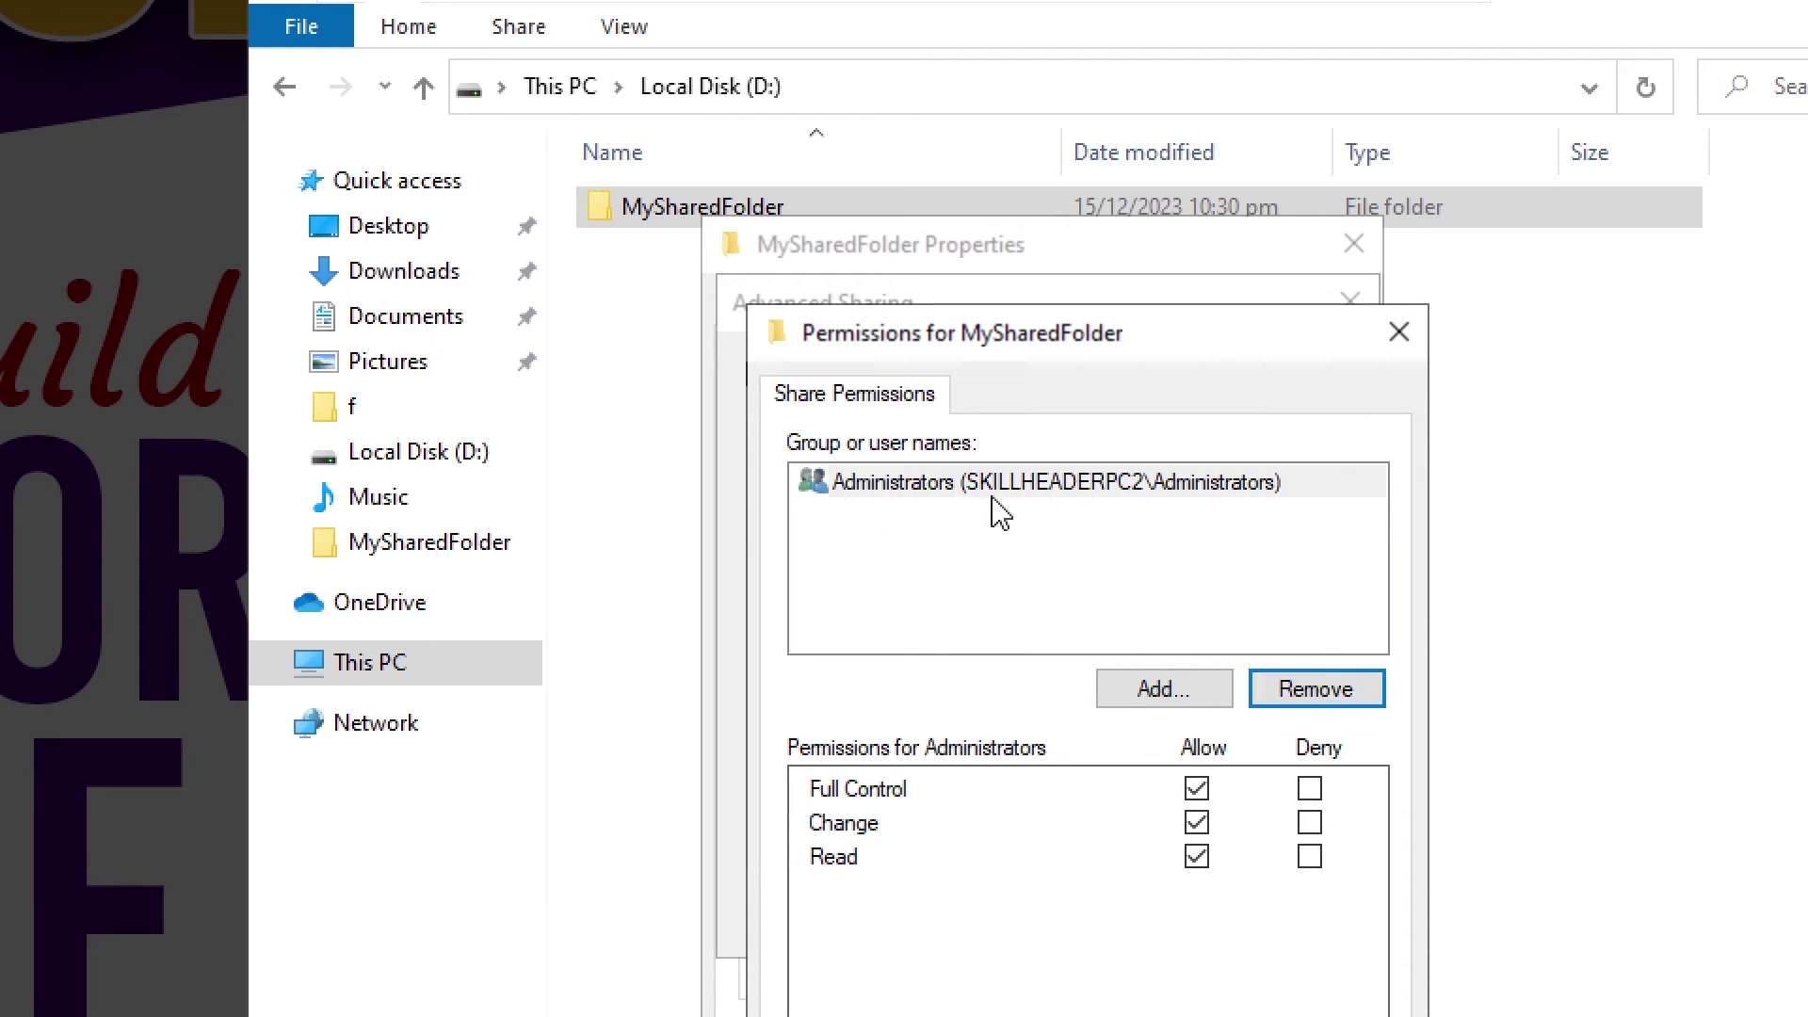
pyautogui.click(974, 482)
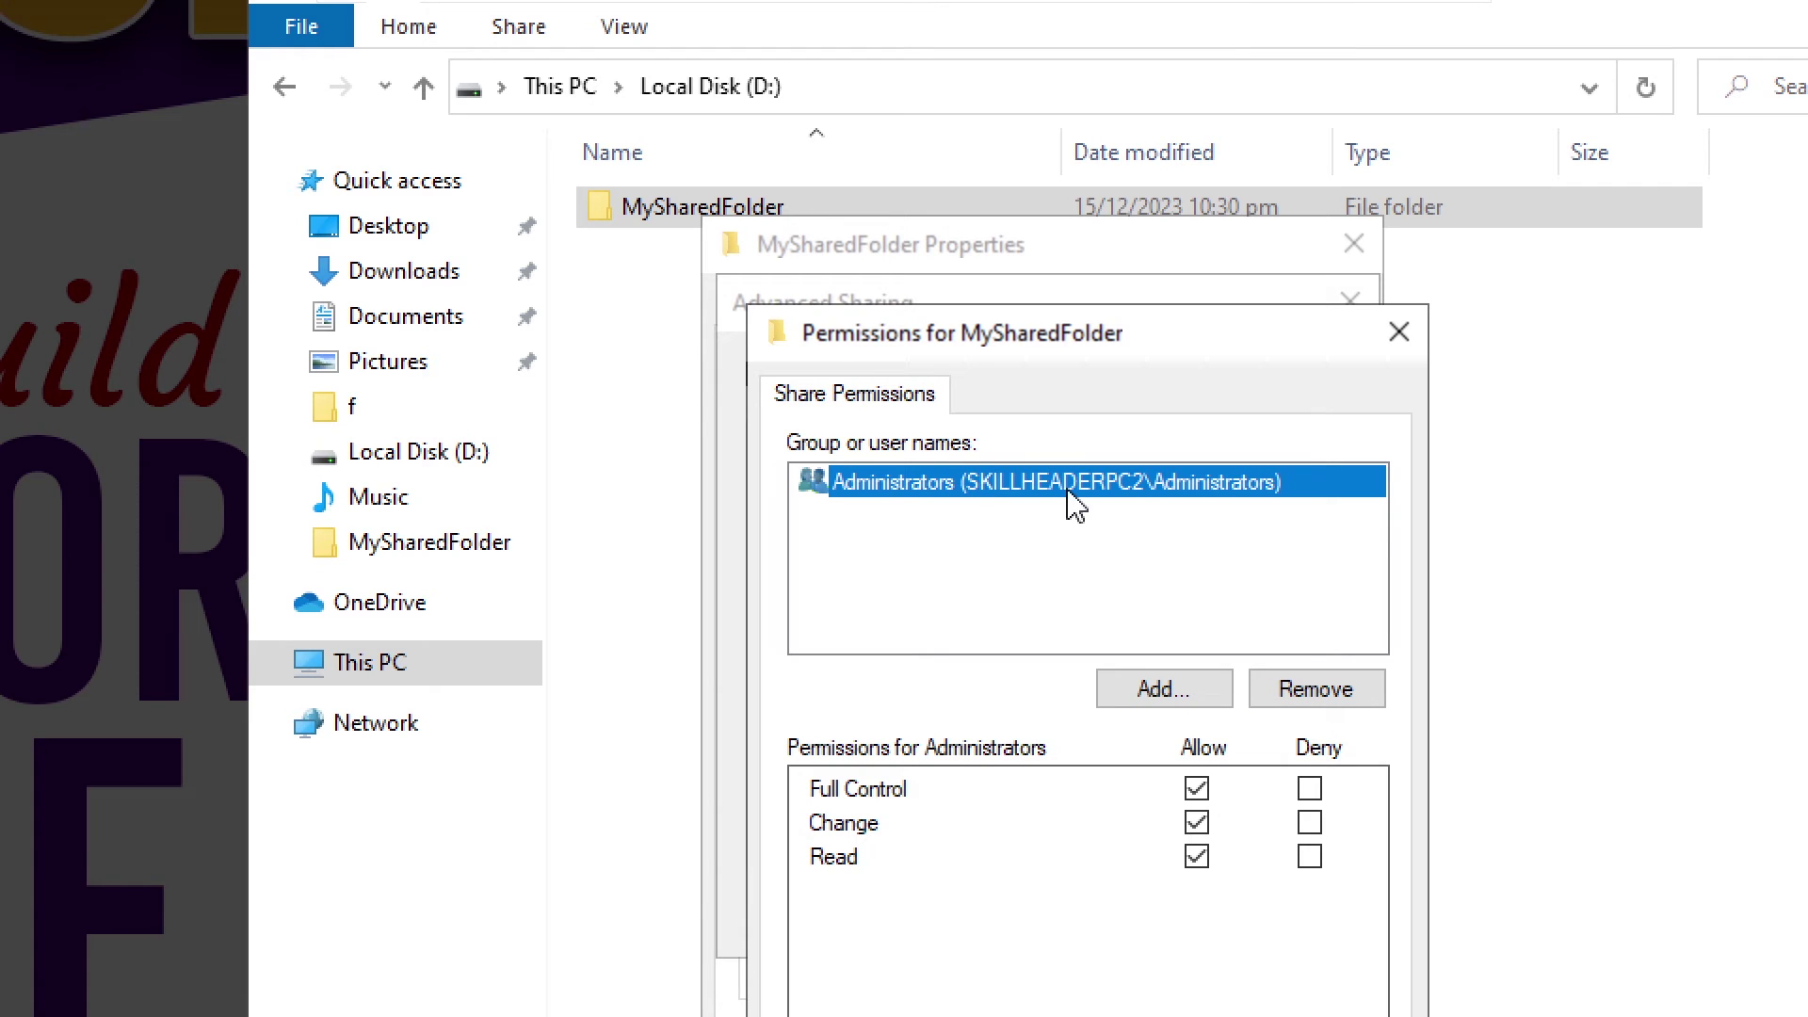
# - Remove Administrators and add the user skilladmin to MySharedFolder's share permissions
pyautogui.click(1323, 697)
pyautogui.click(1207, 690)
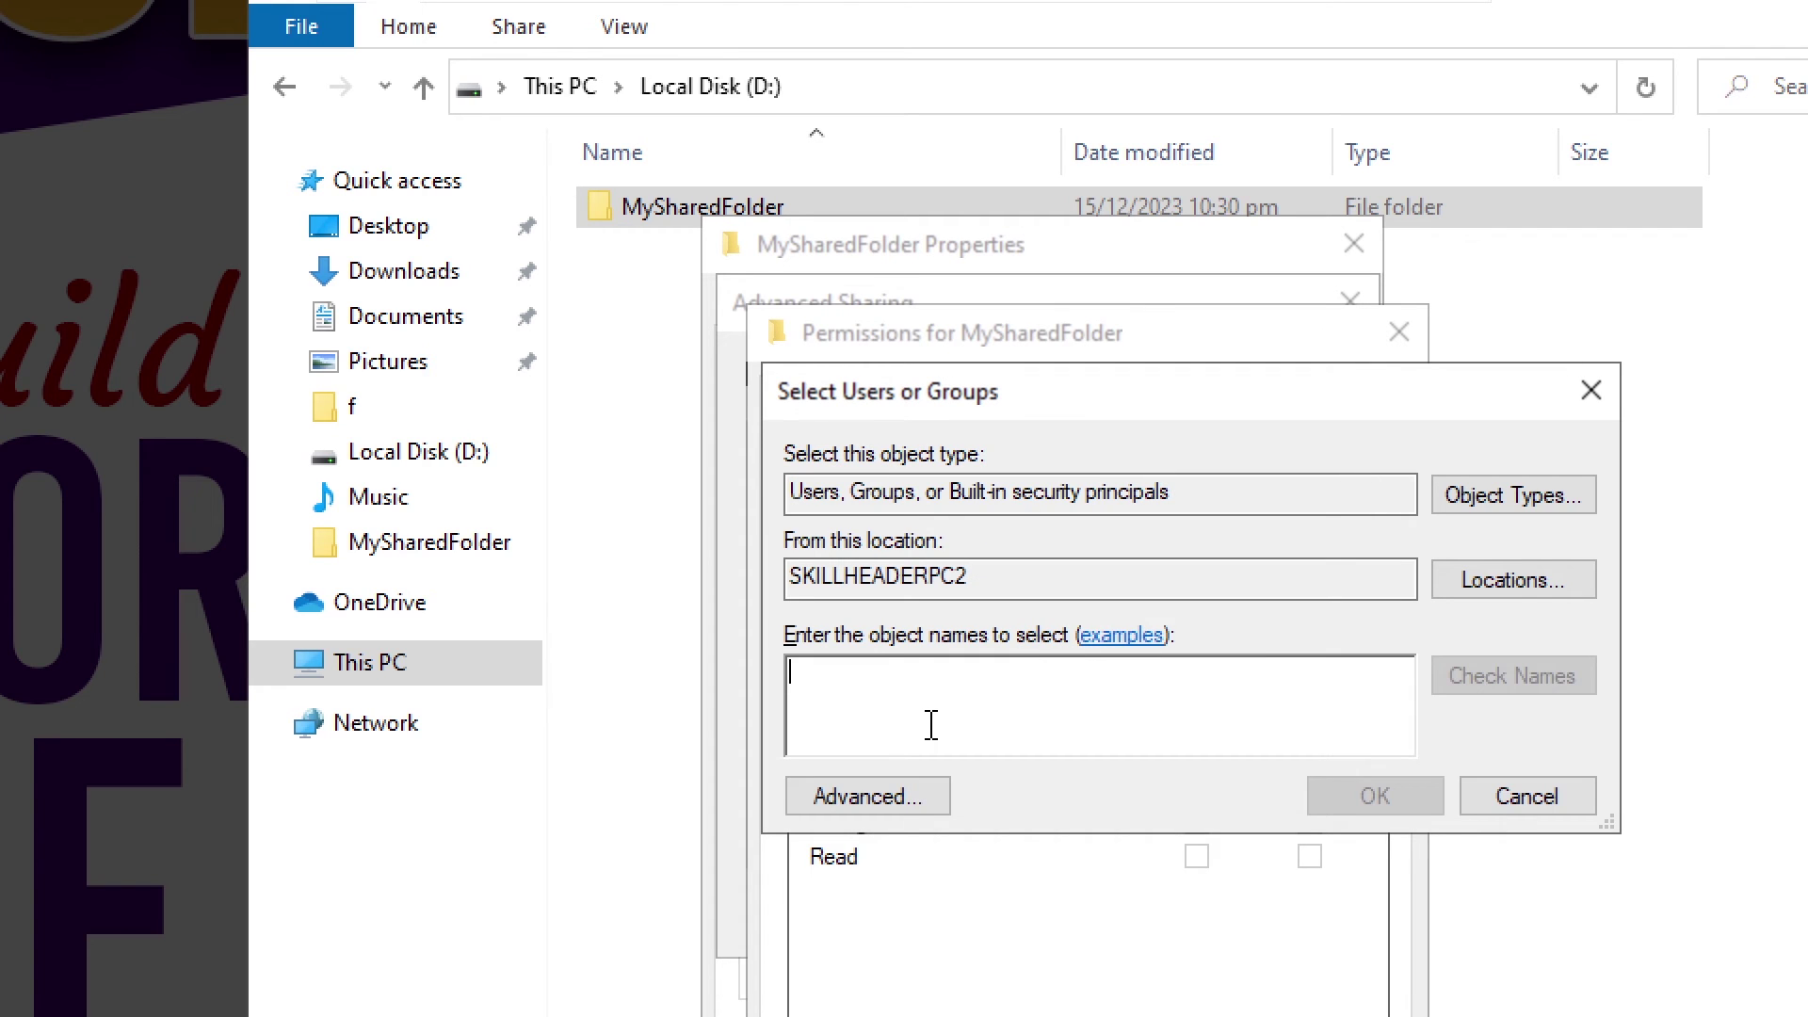
pyautogui.write('skilladmin')
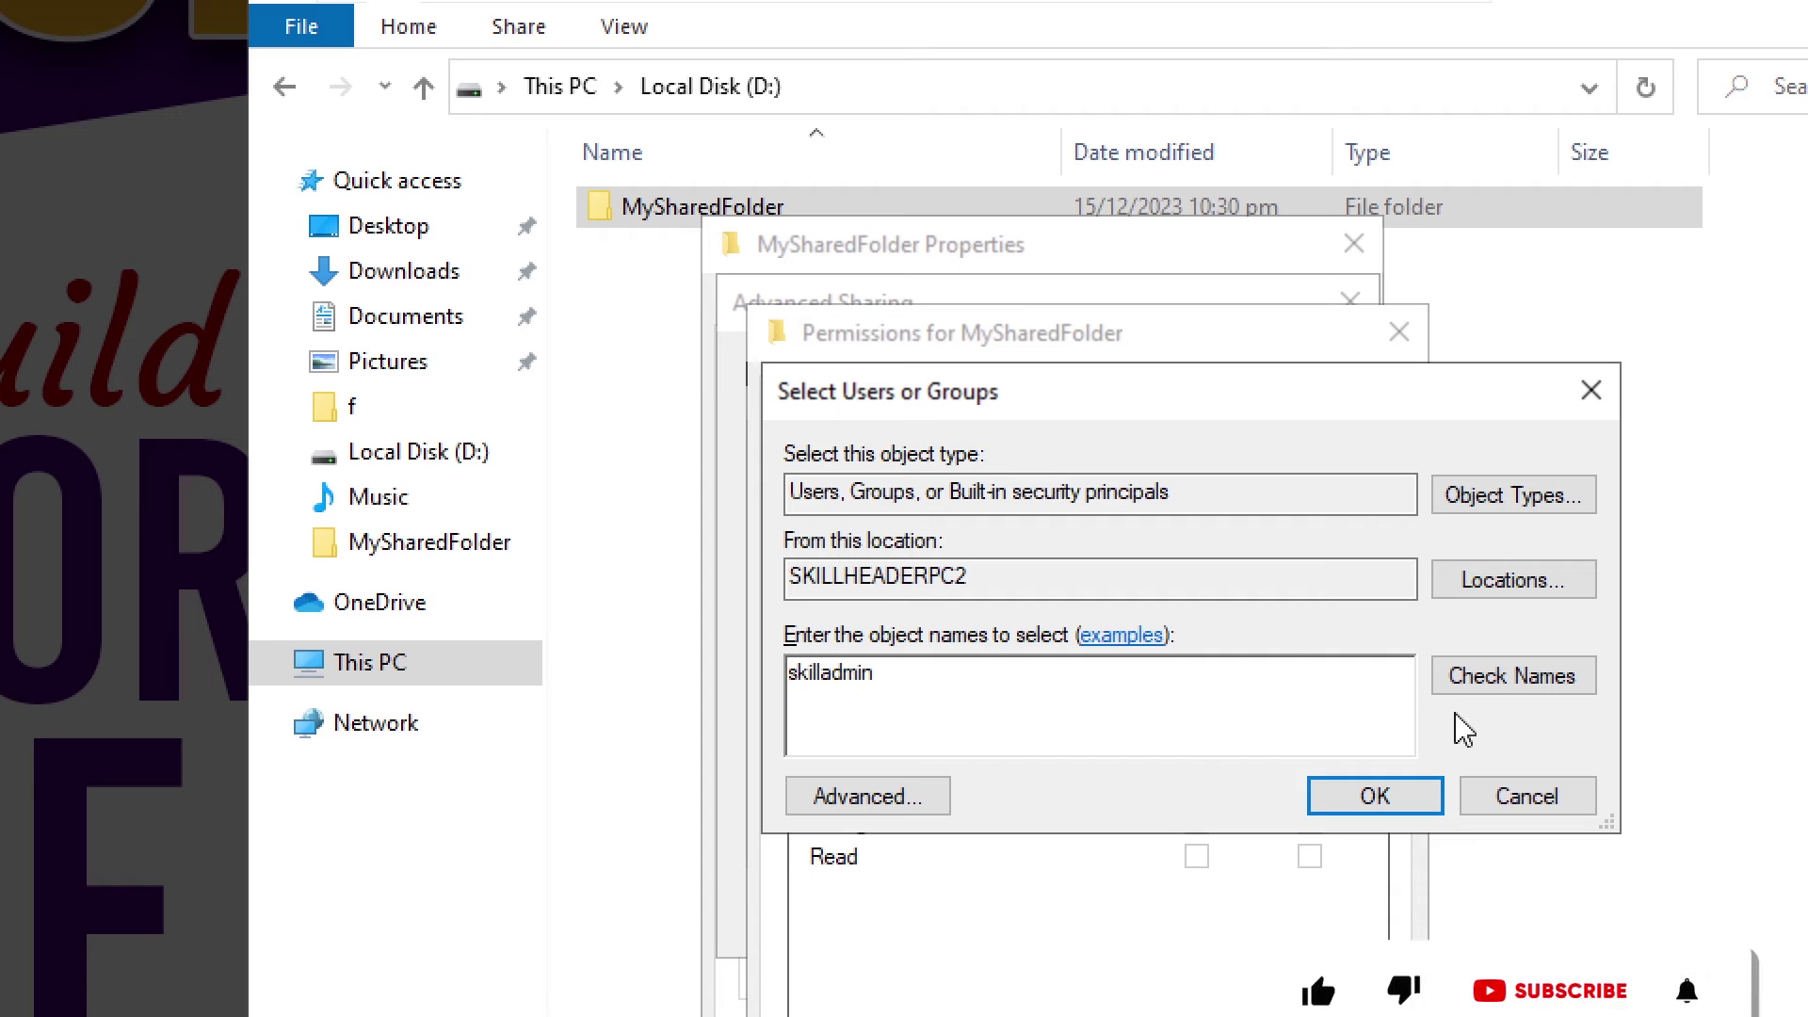
pyautogui.click(1494, 682)
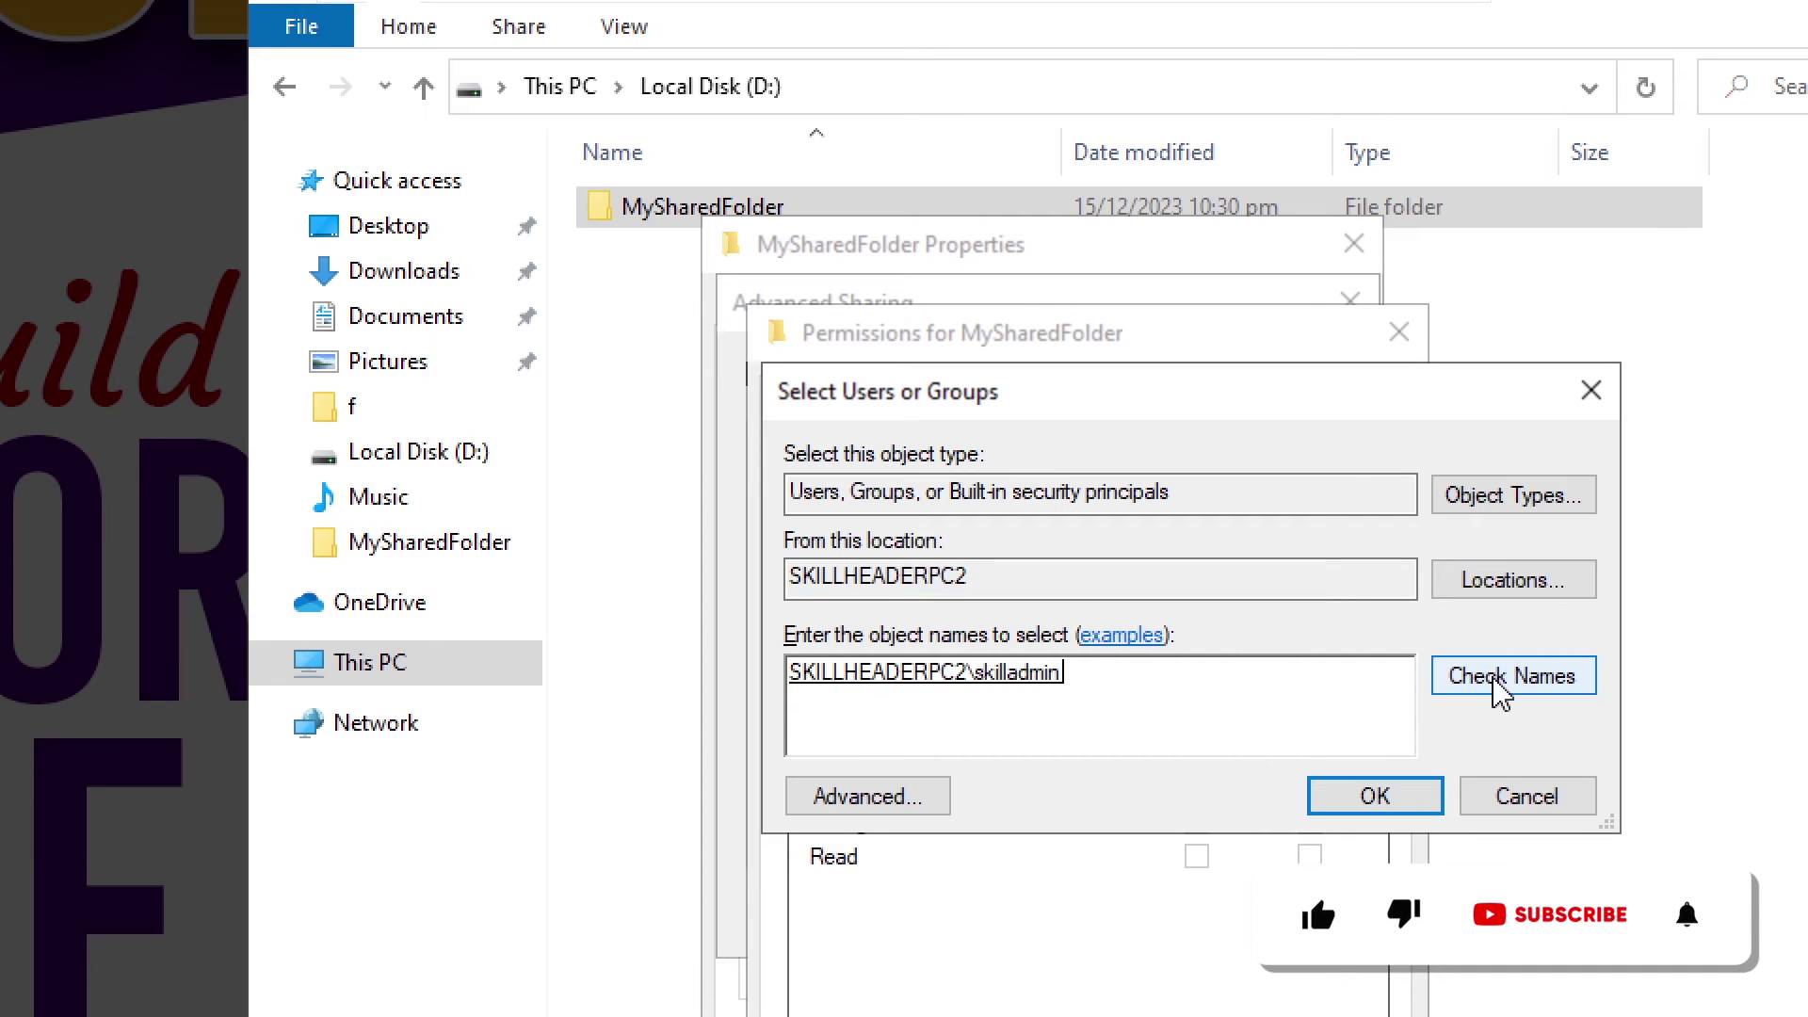
pyautogui.click(1379, 796)
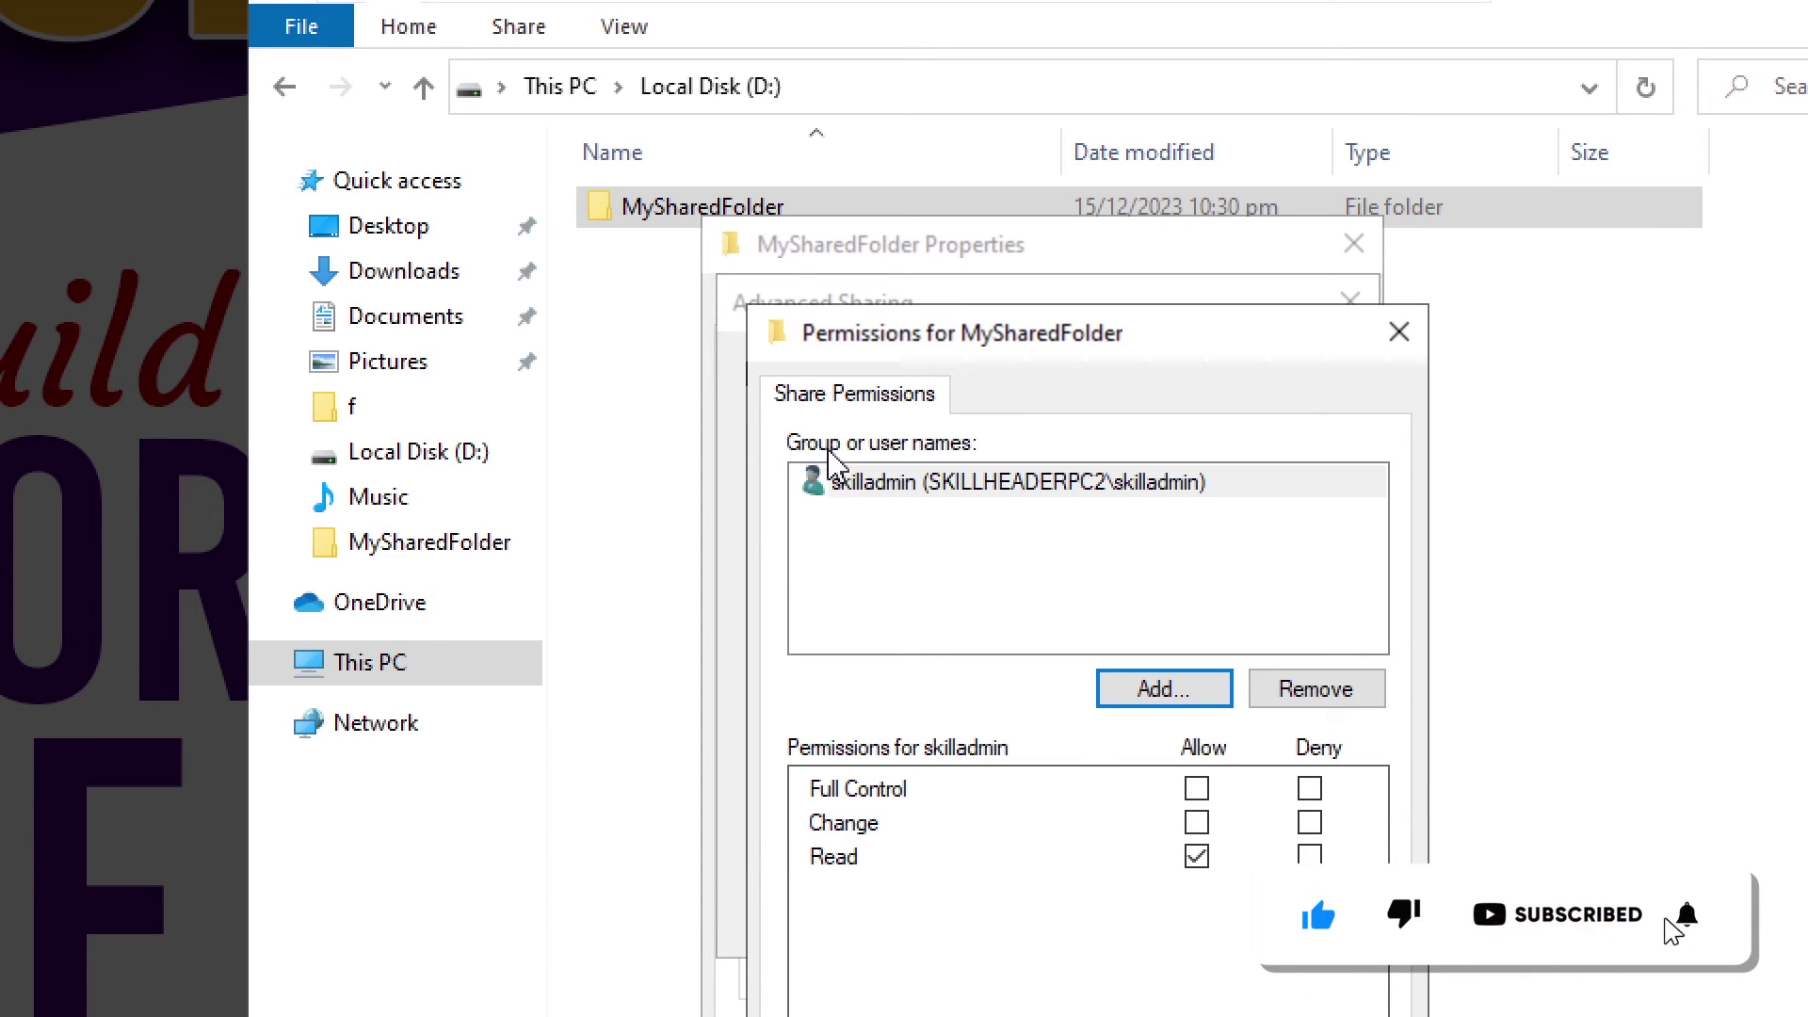
# - Keep only Read allowed for skilladmin and confirm and close all sharing dialogs
pyautogui.click(851, 482)
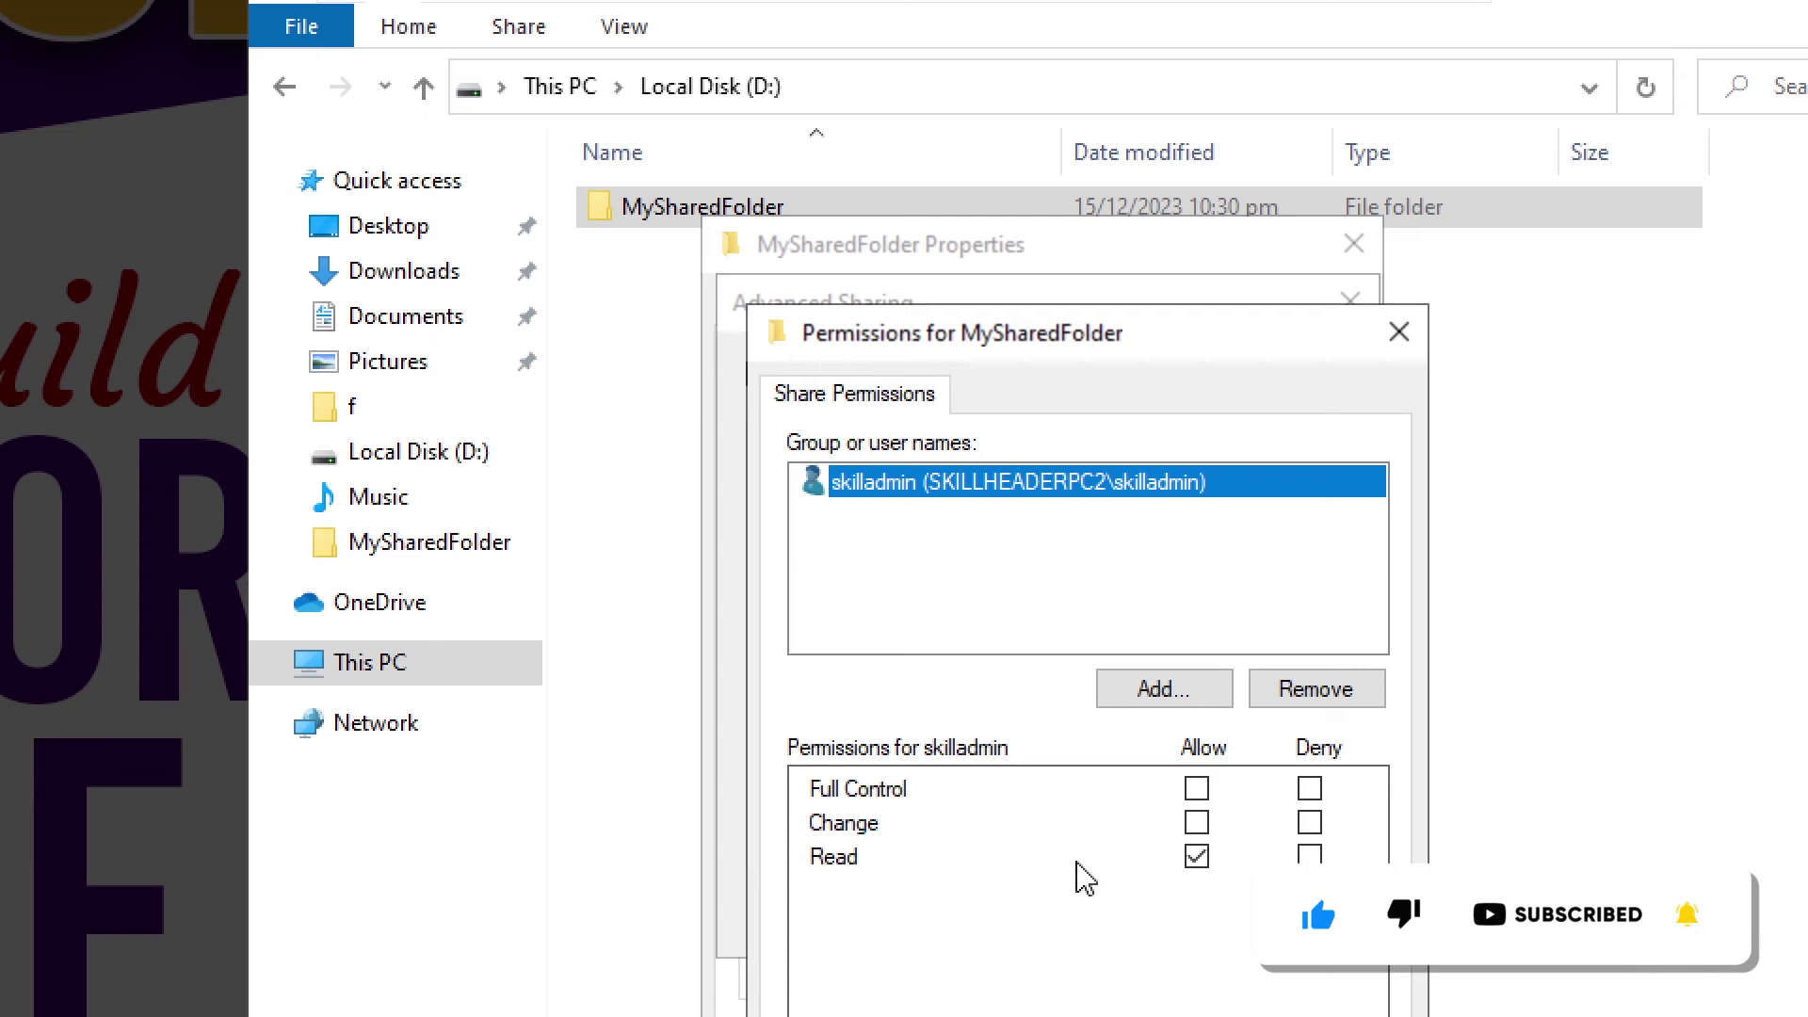
pyautogui.click(1198, 857)
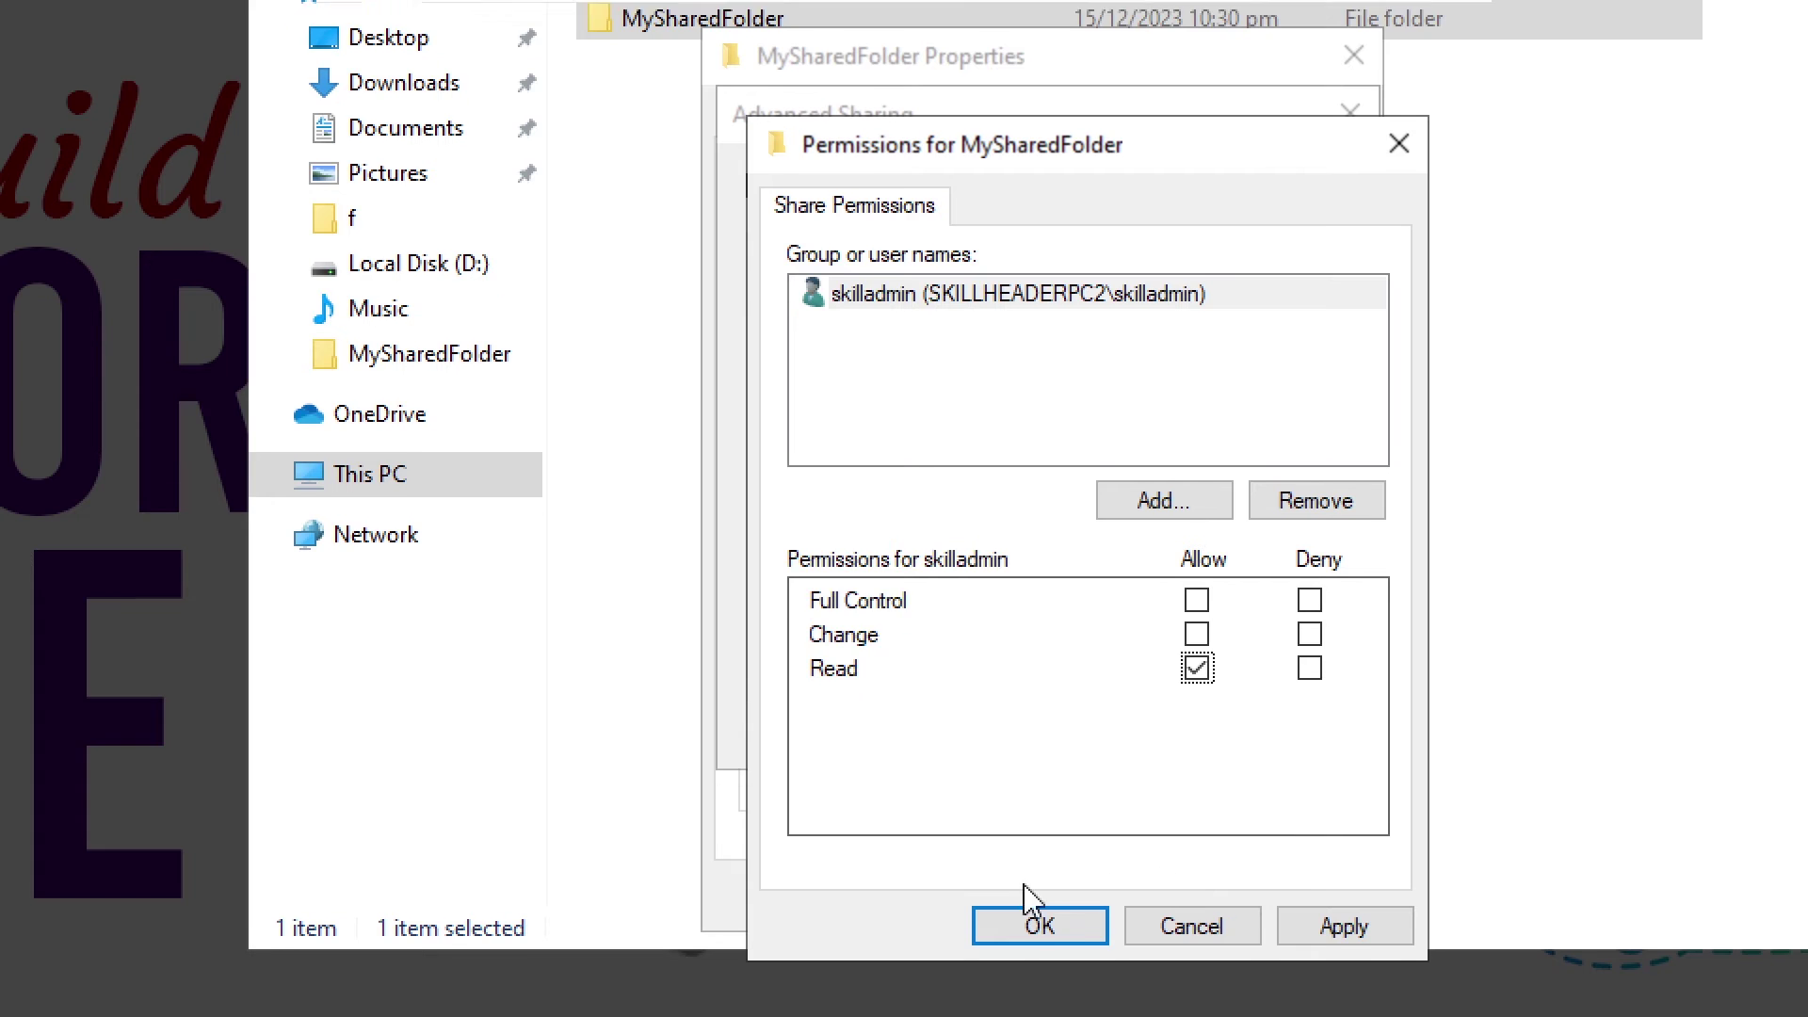
pyautogui.click(1026, 891)
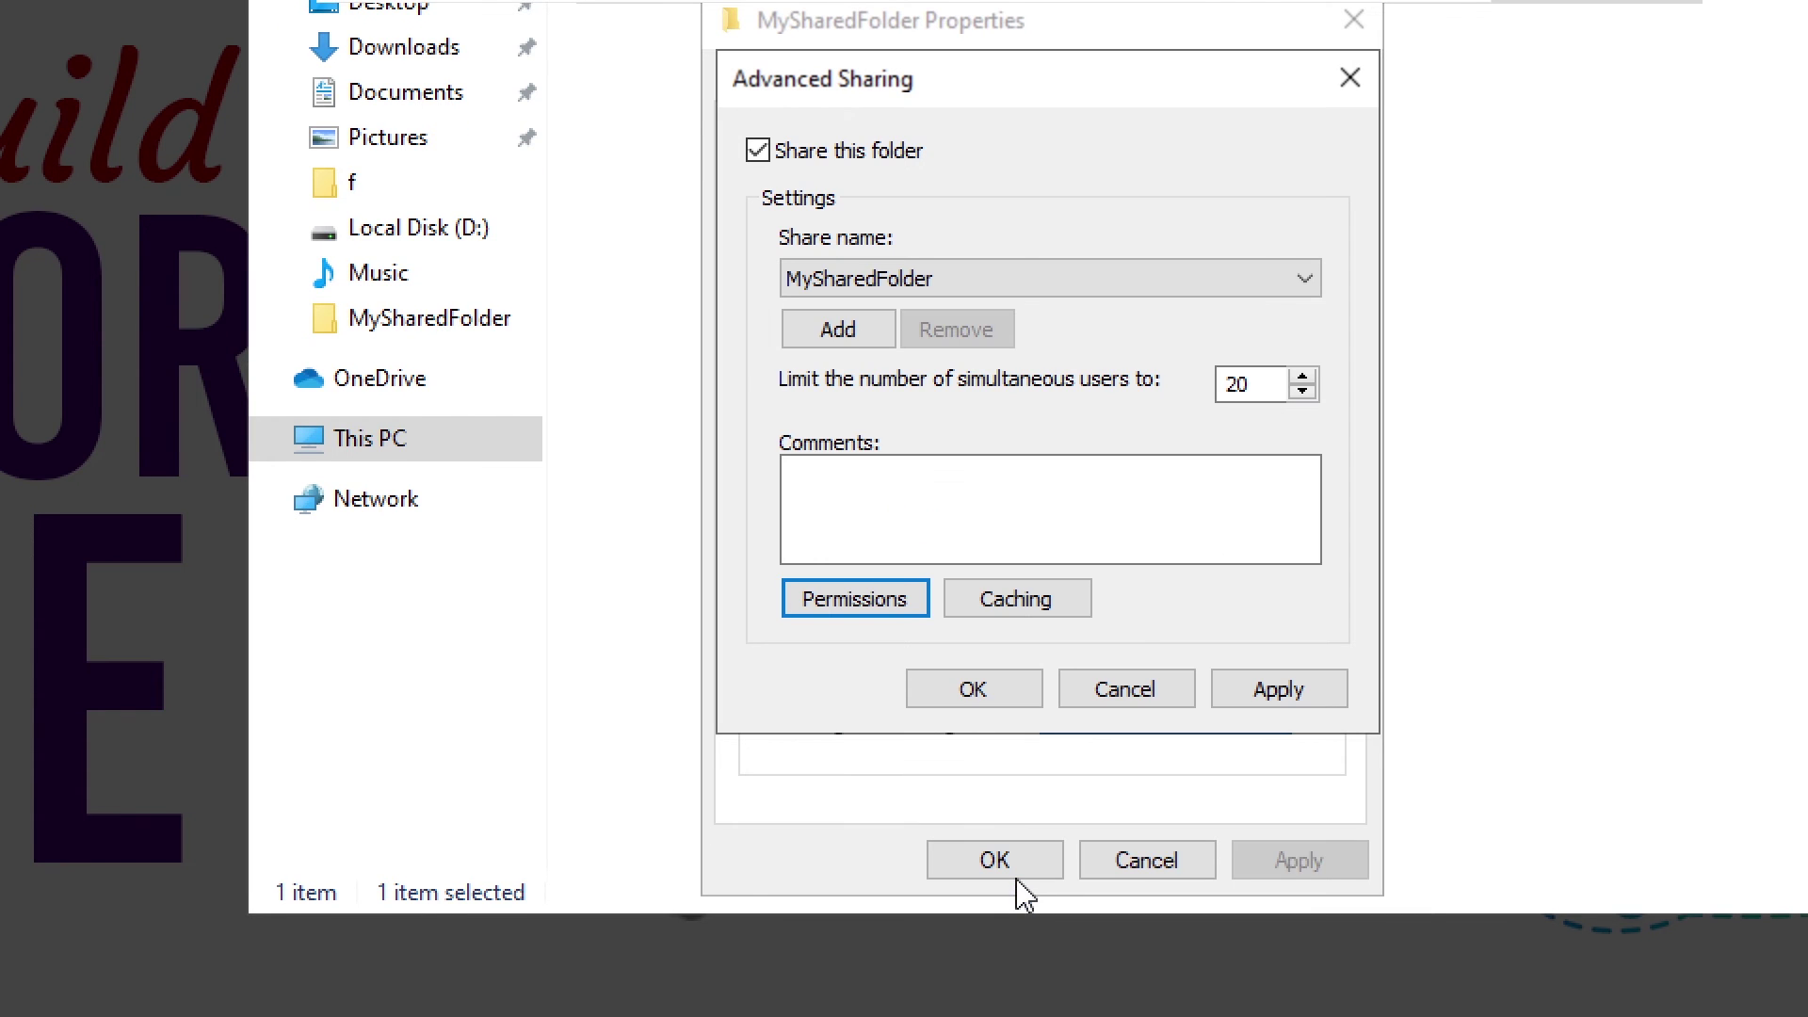
pyautogui.click(991, 692)
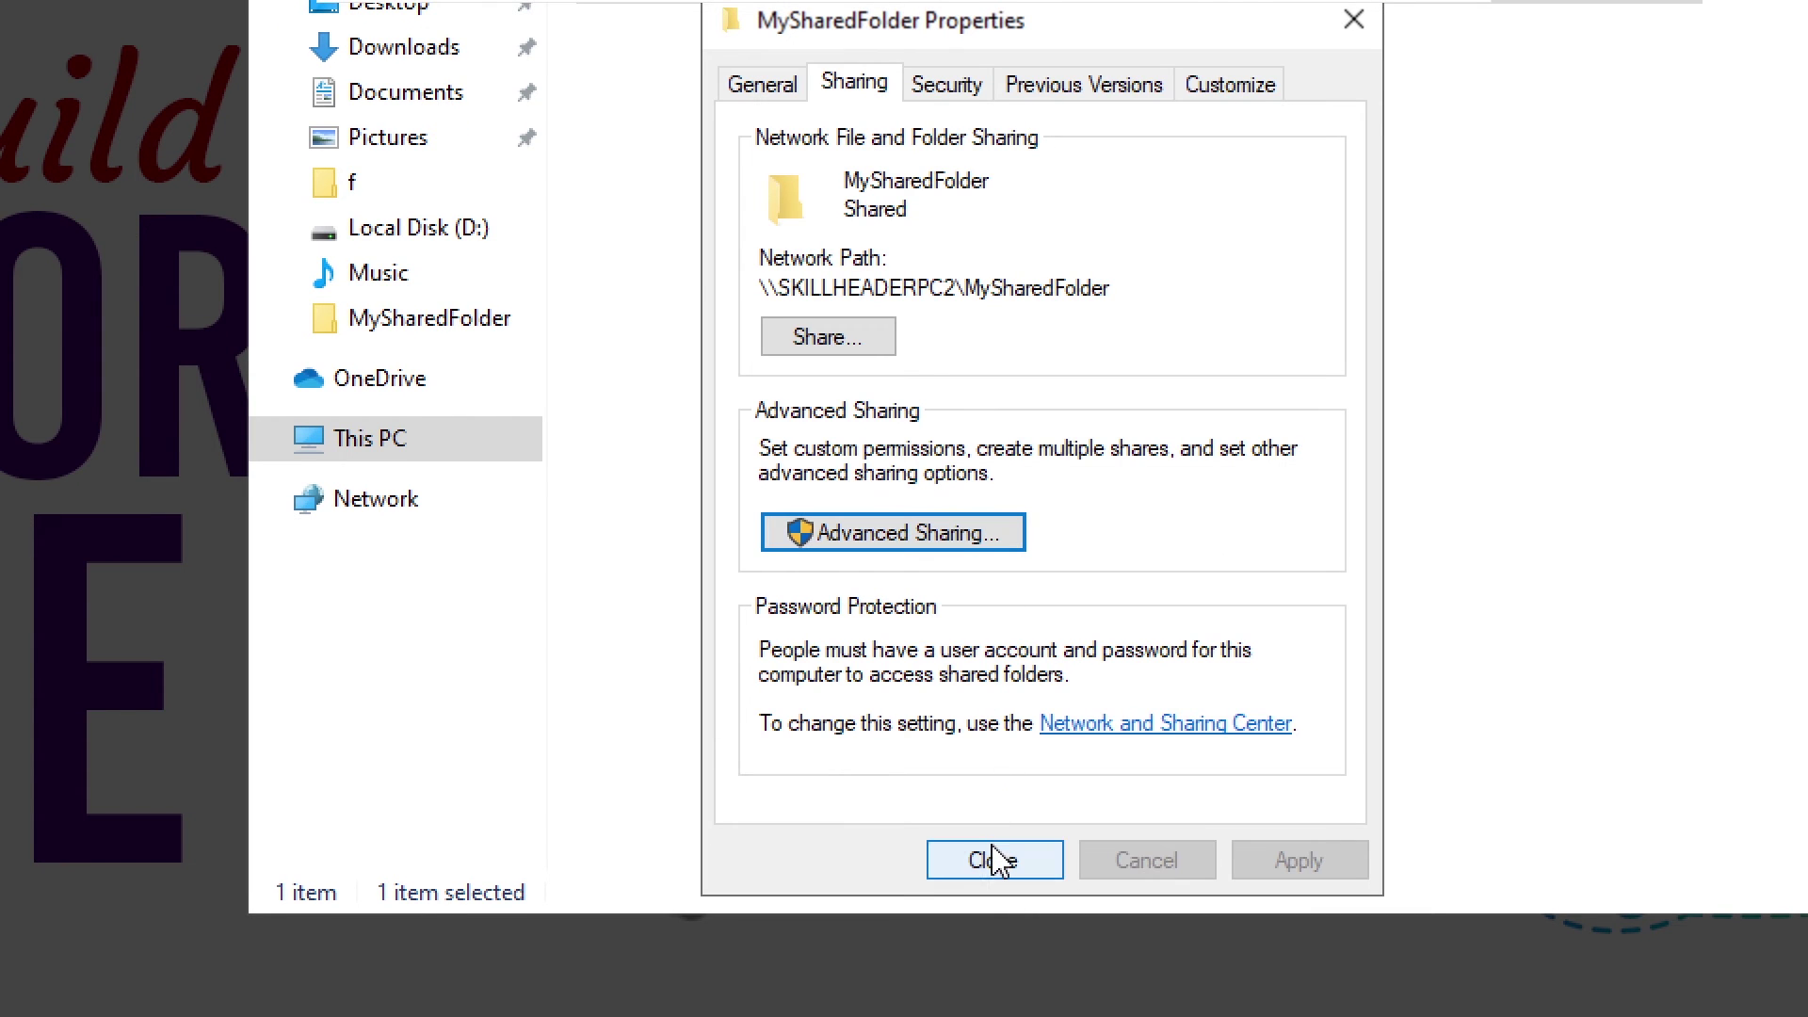
pyautogui.click(996, 859)
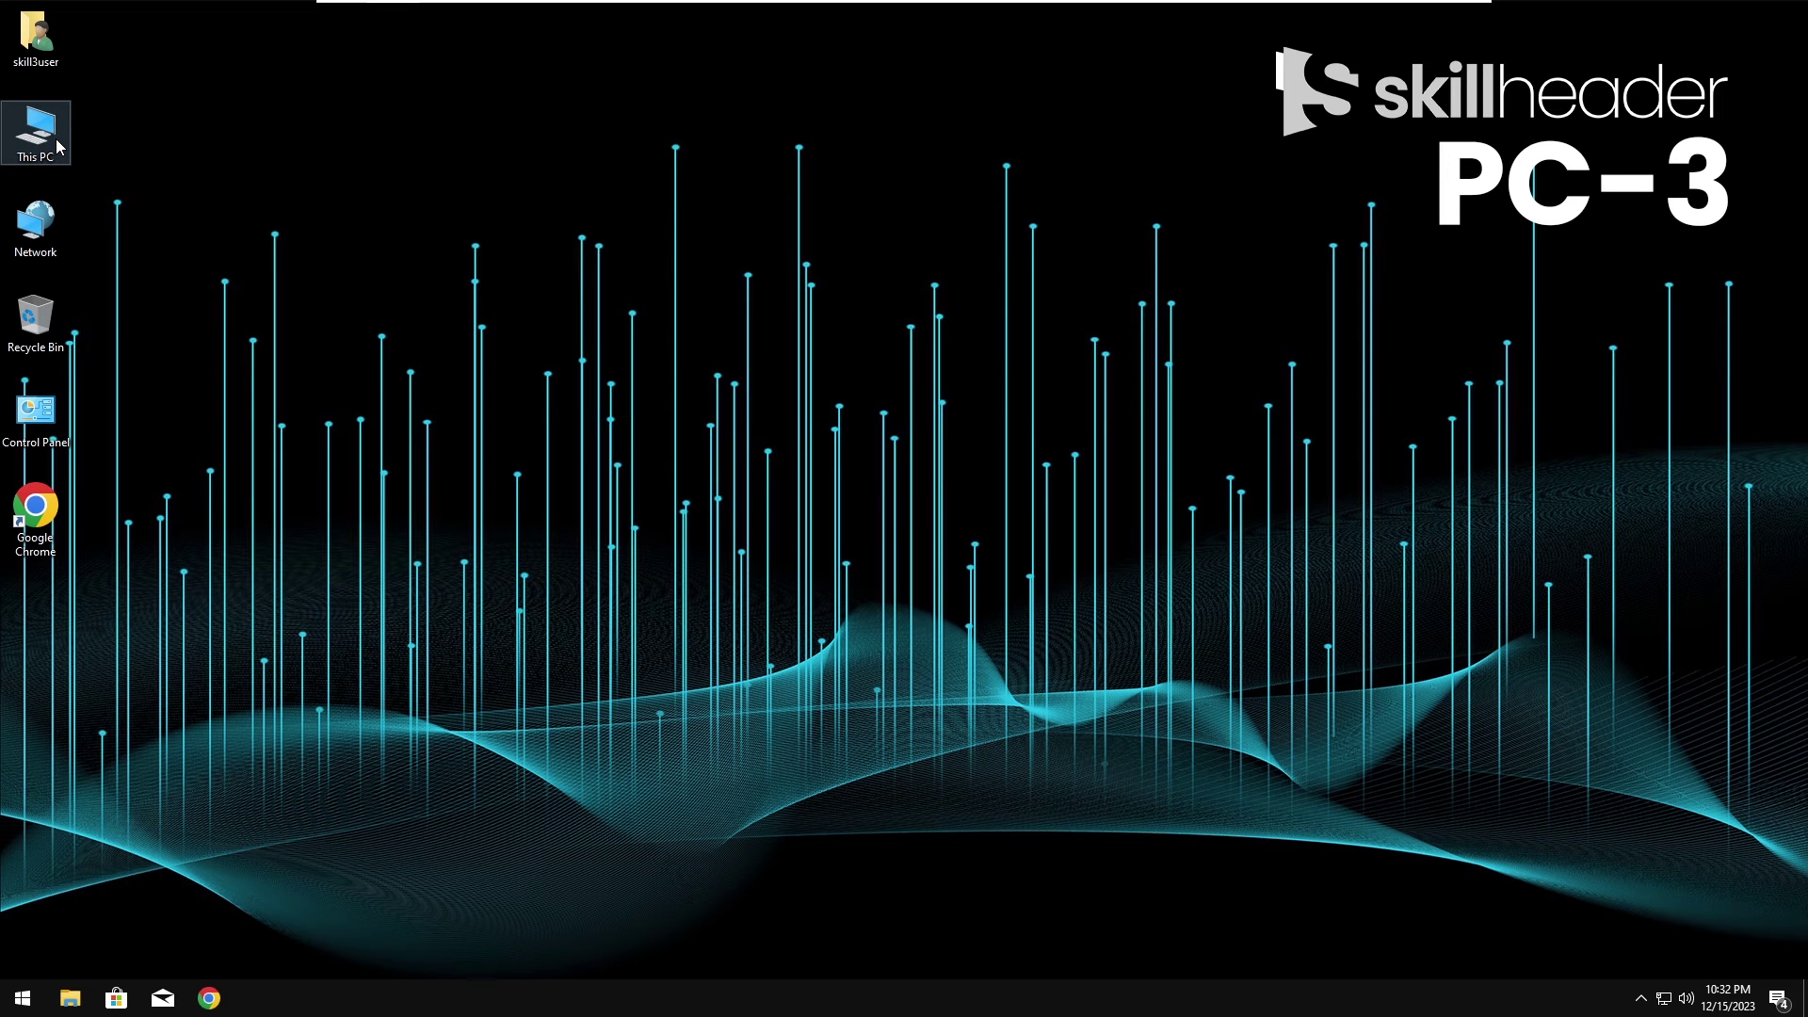
# - Open MySharedFolder (Z:) from This PC and try deleting FileSharingwall, which is denied
pyautogui.doubleClick(55, 139)
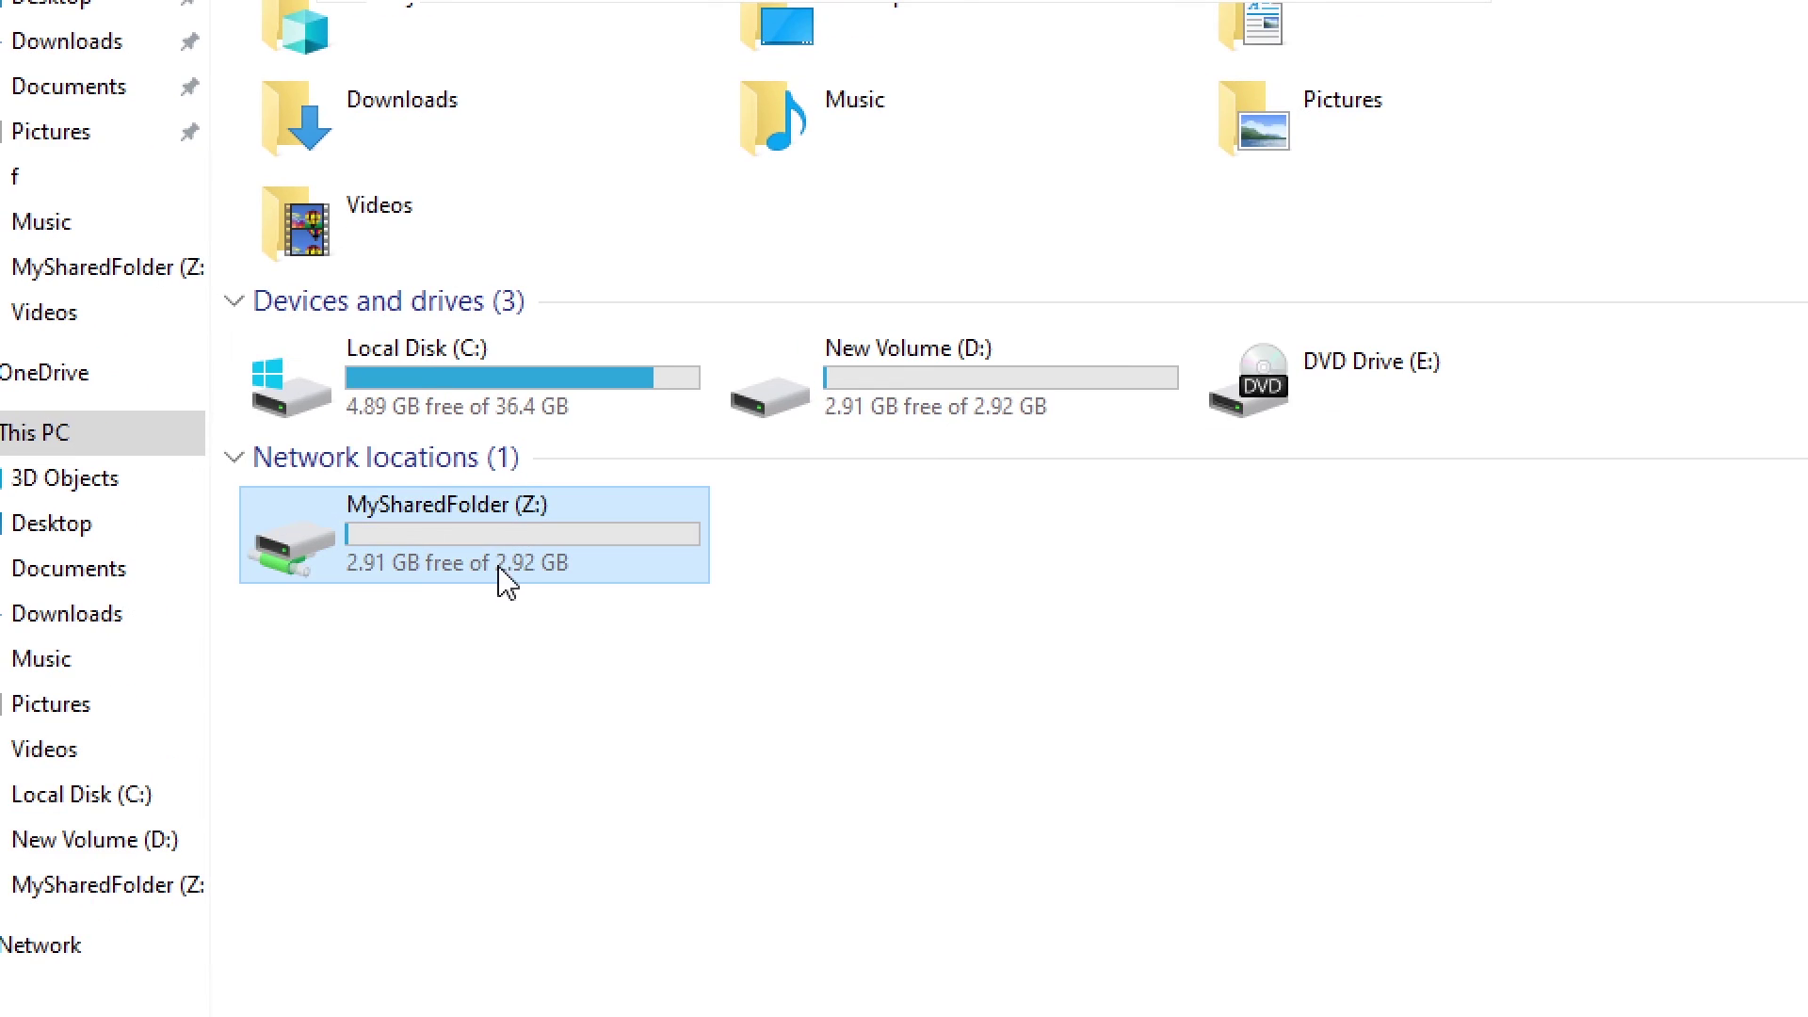
pyautogui.doubleClick(540, 584)
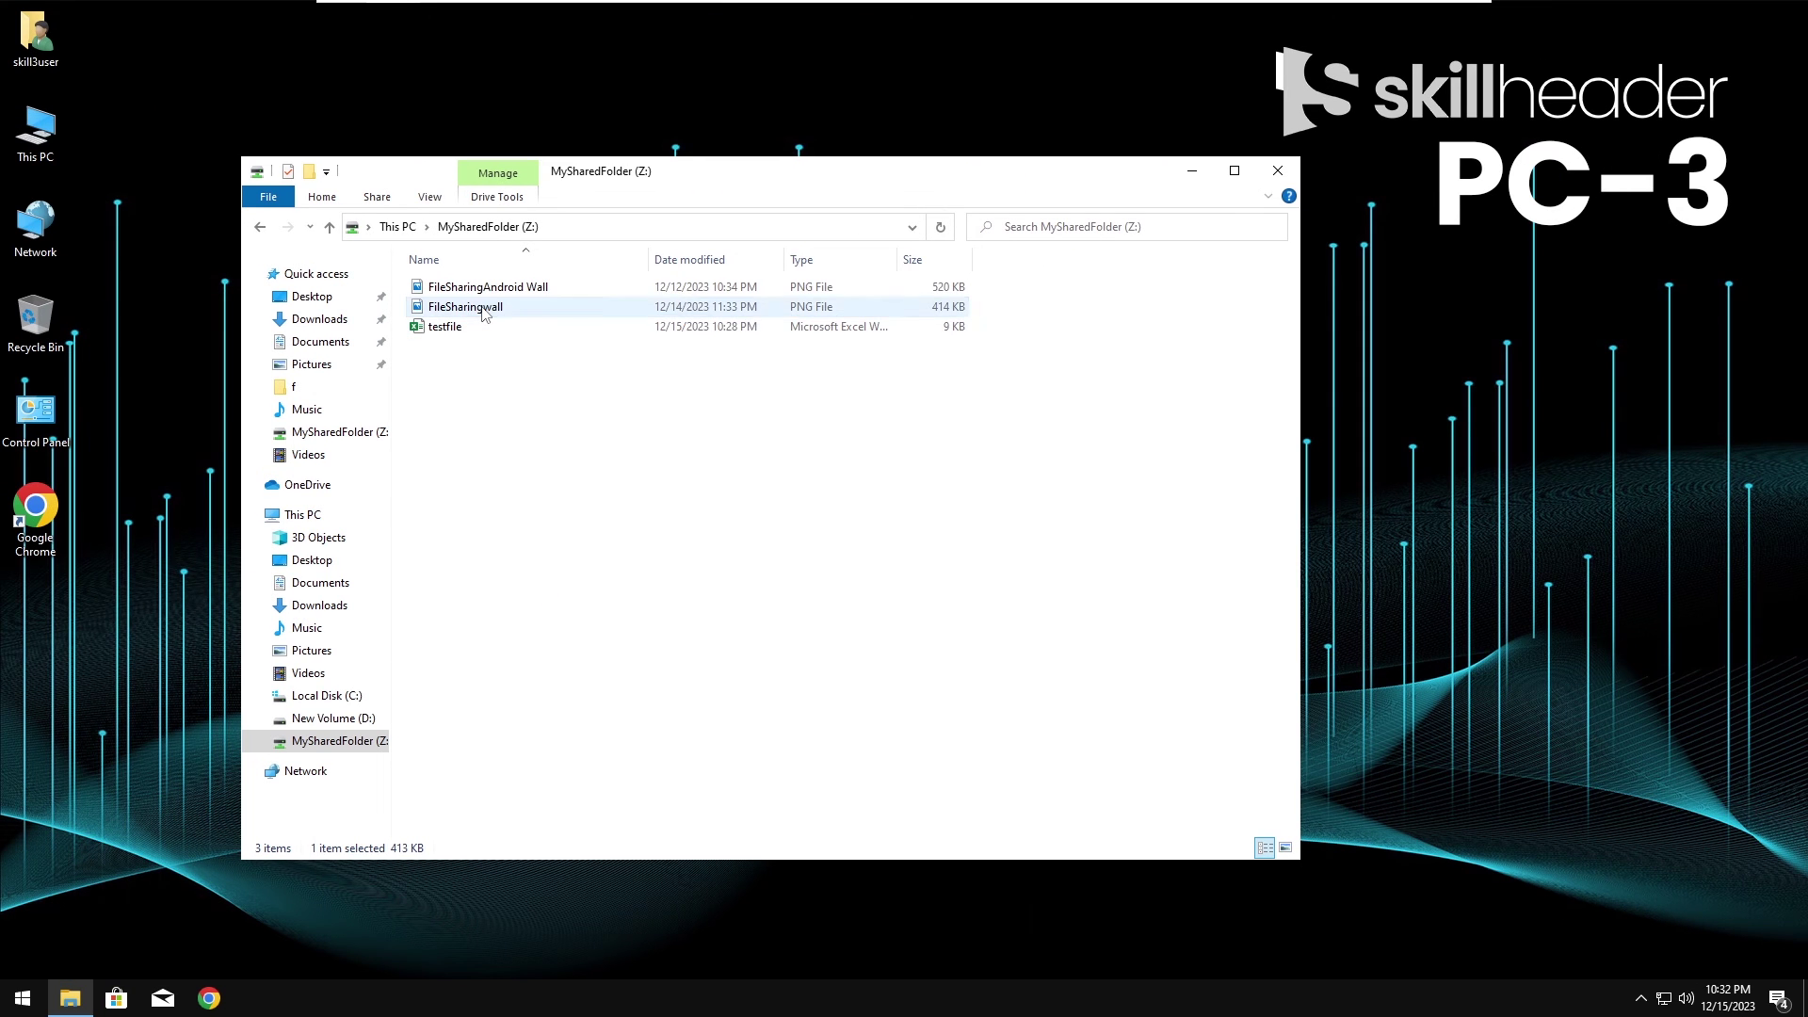
pyautogui.click(358, 16)
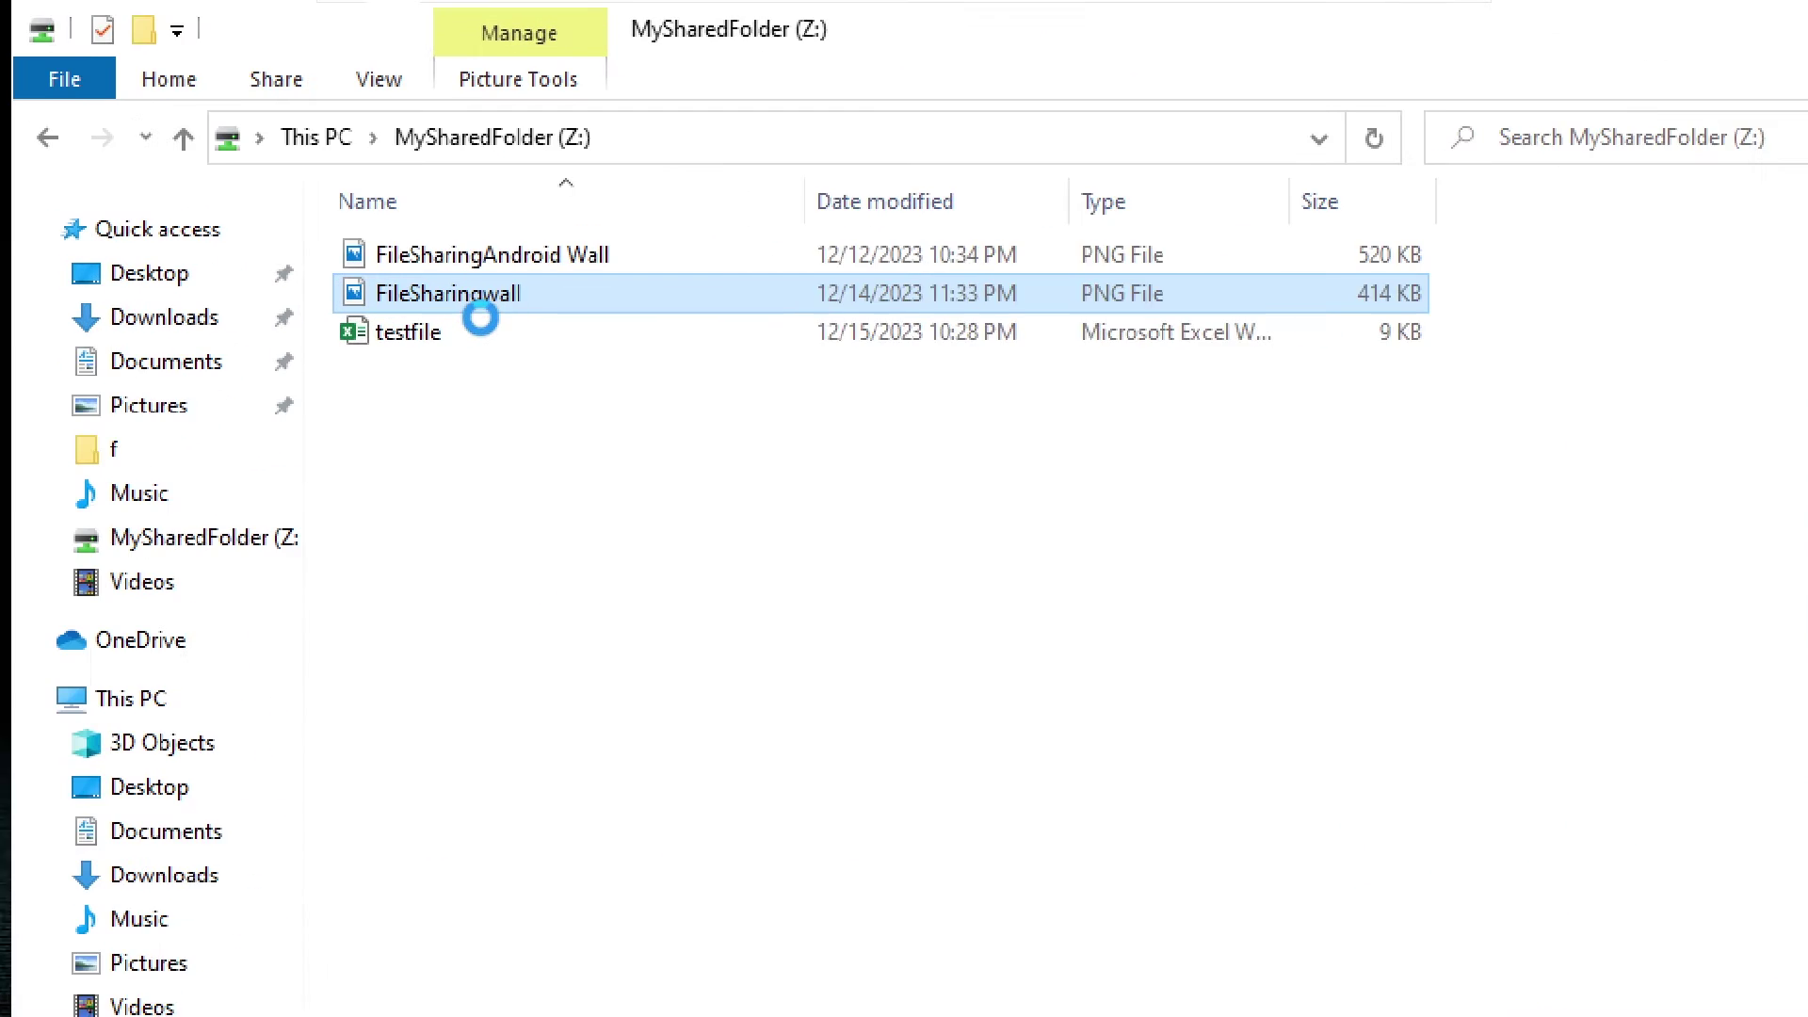
pyautogui.rightClick(467, 310)
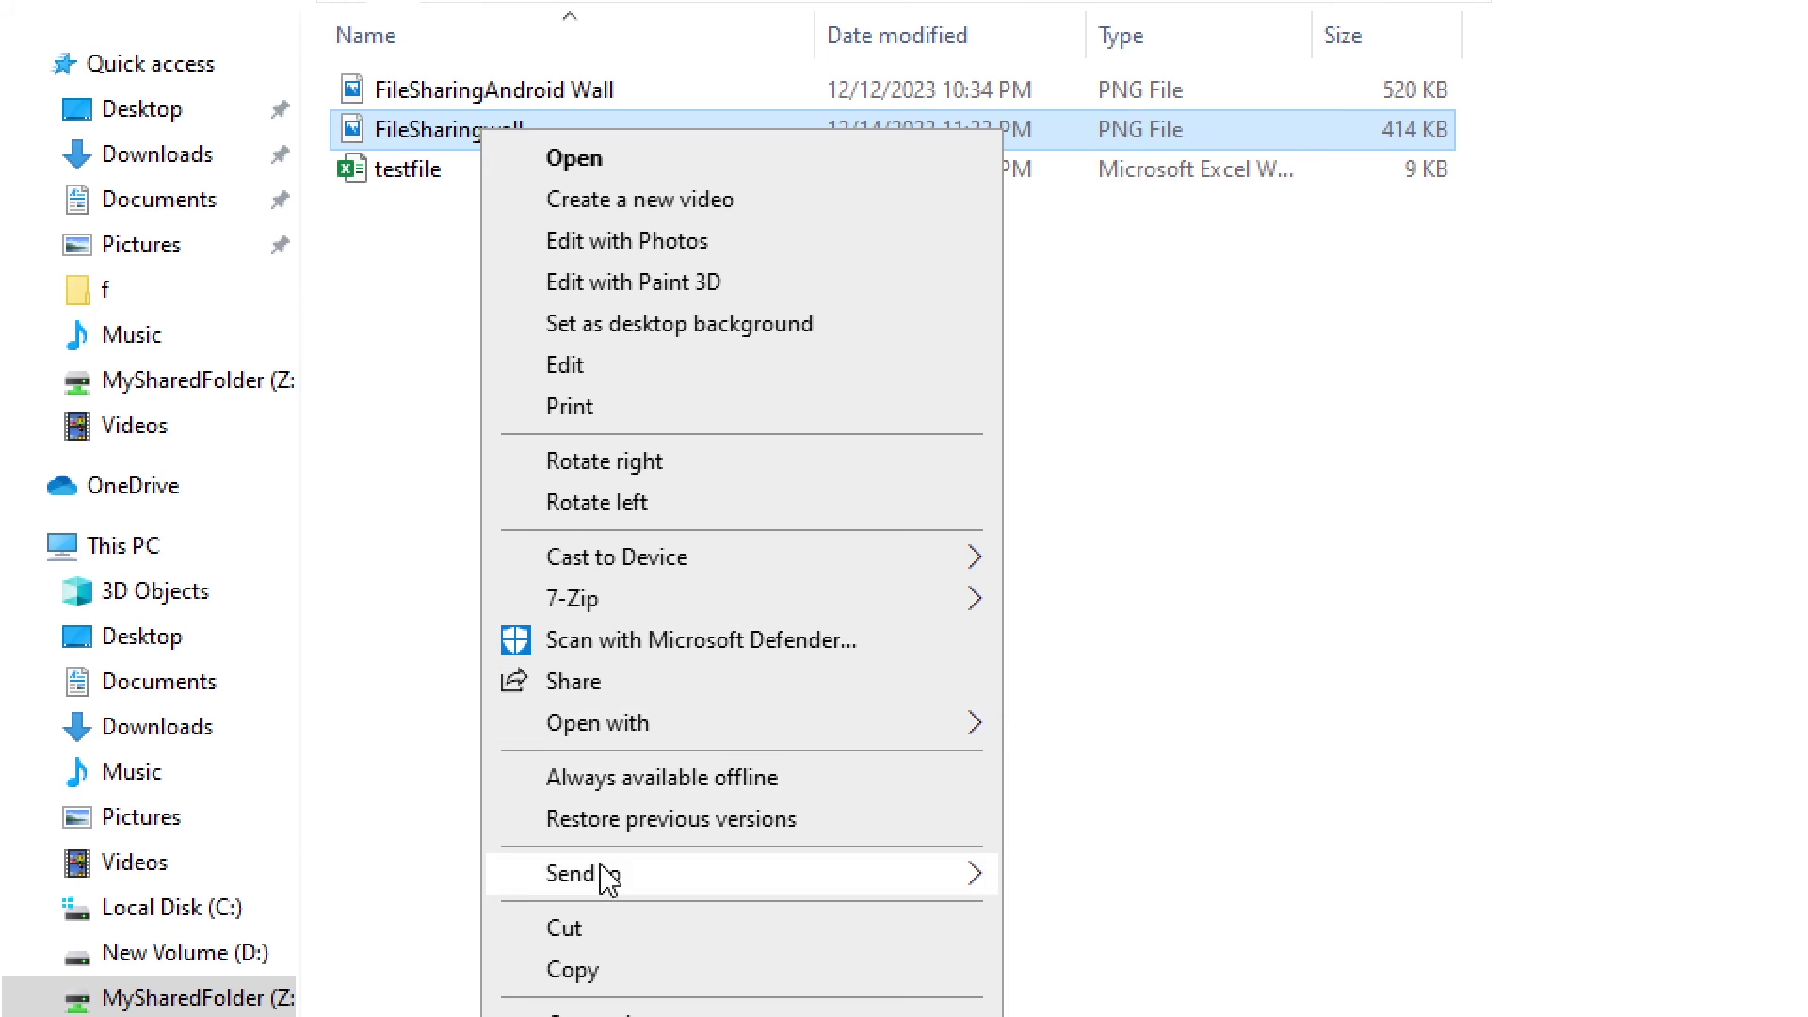
pyautogui.click(610, 900)
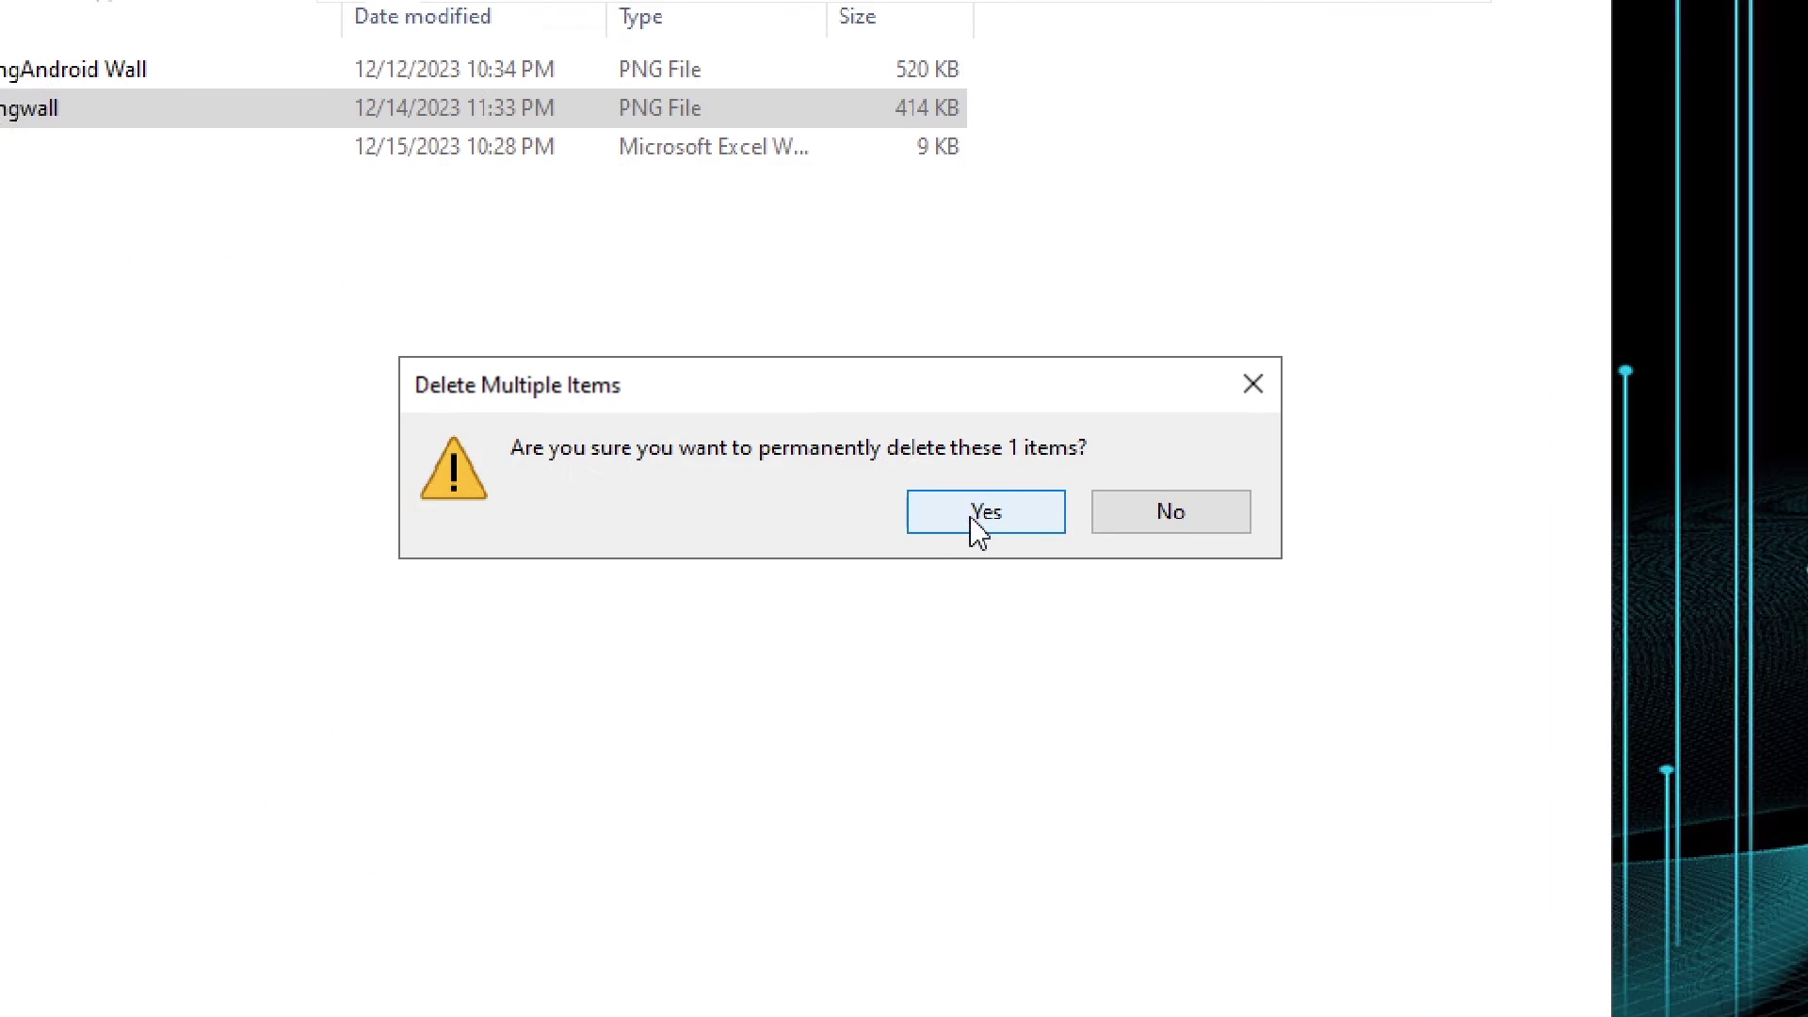
pyautogui.click(973, 516)
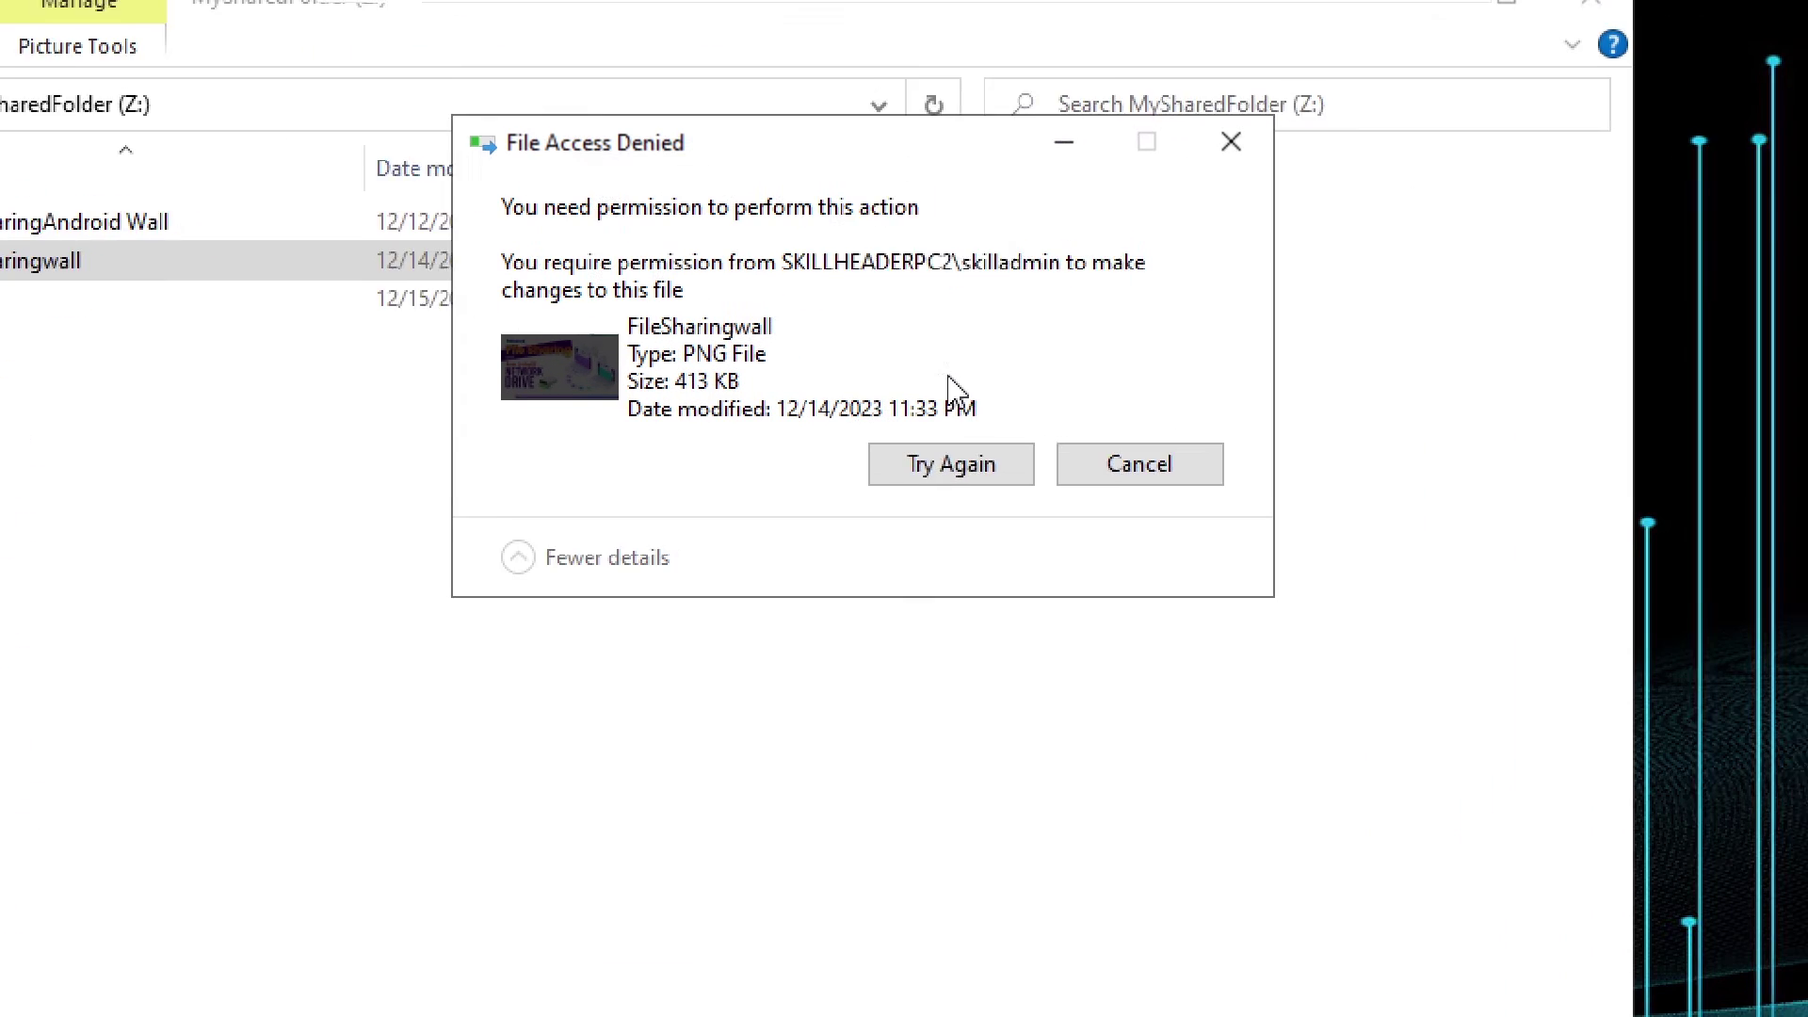
pyautogui.click(1119, 453)
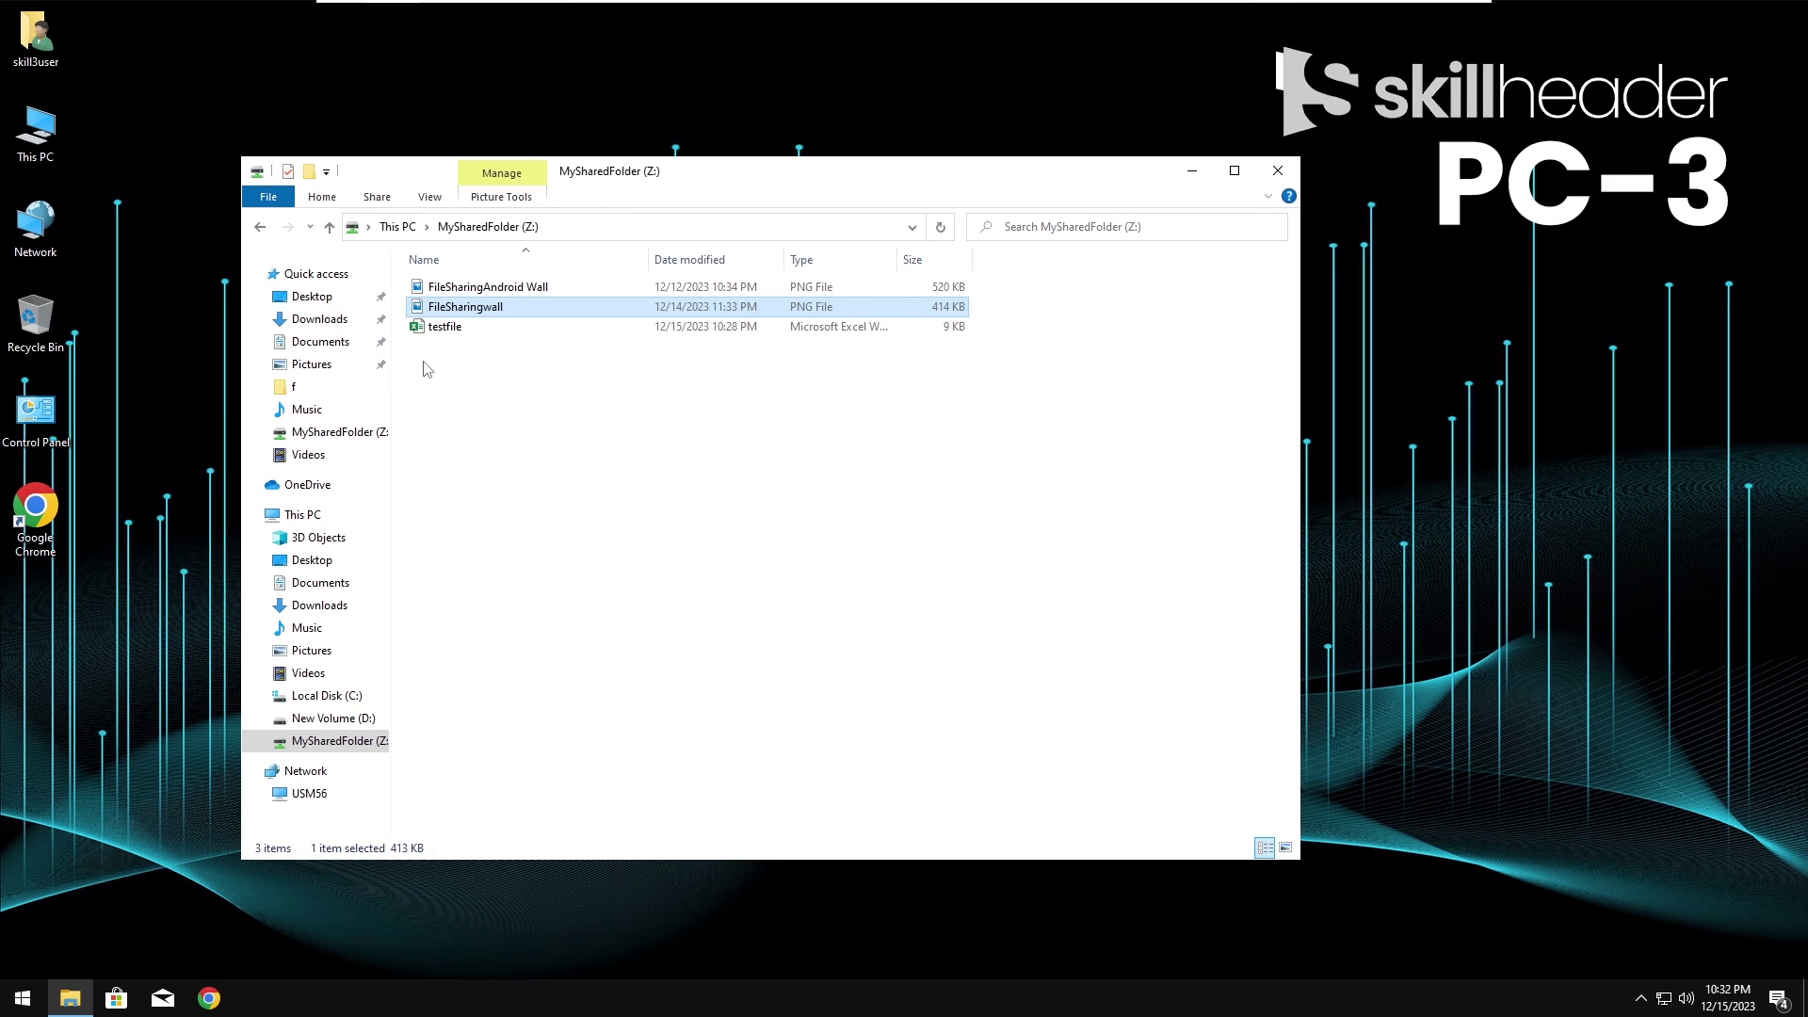
# - Open testfile in Excel and enter the heading 'City' in cell D1
pyautogui.doubleClick(443, 326)
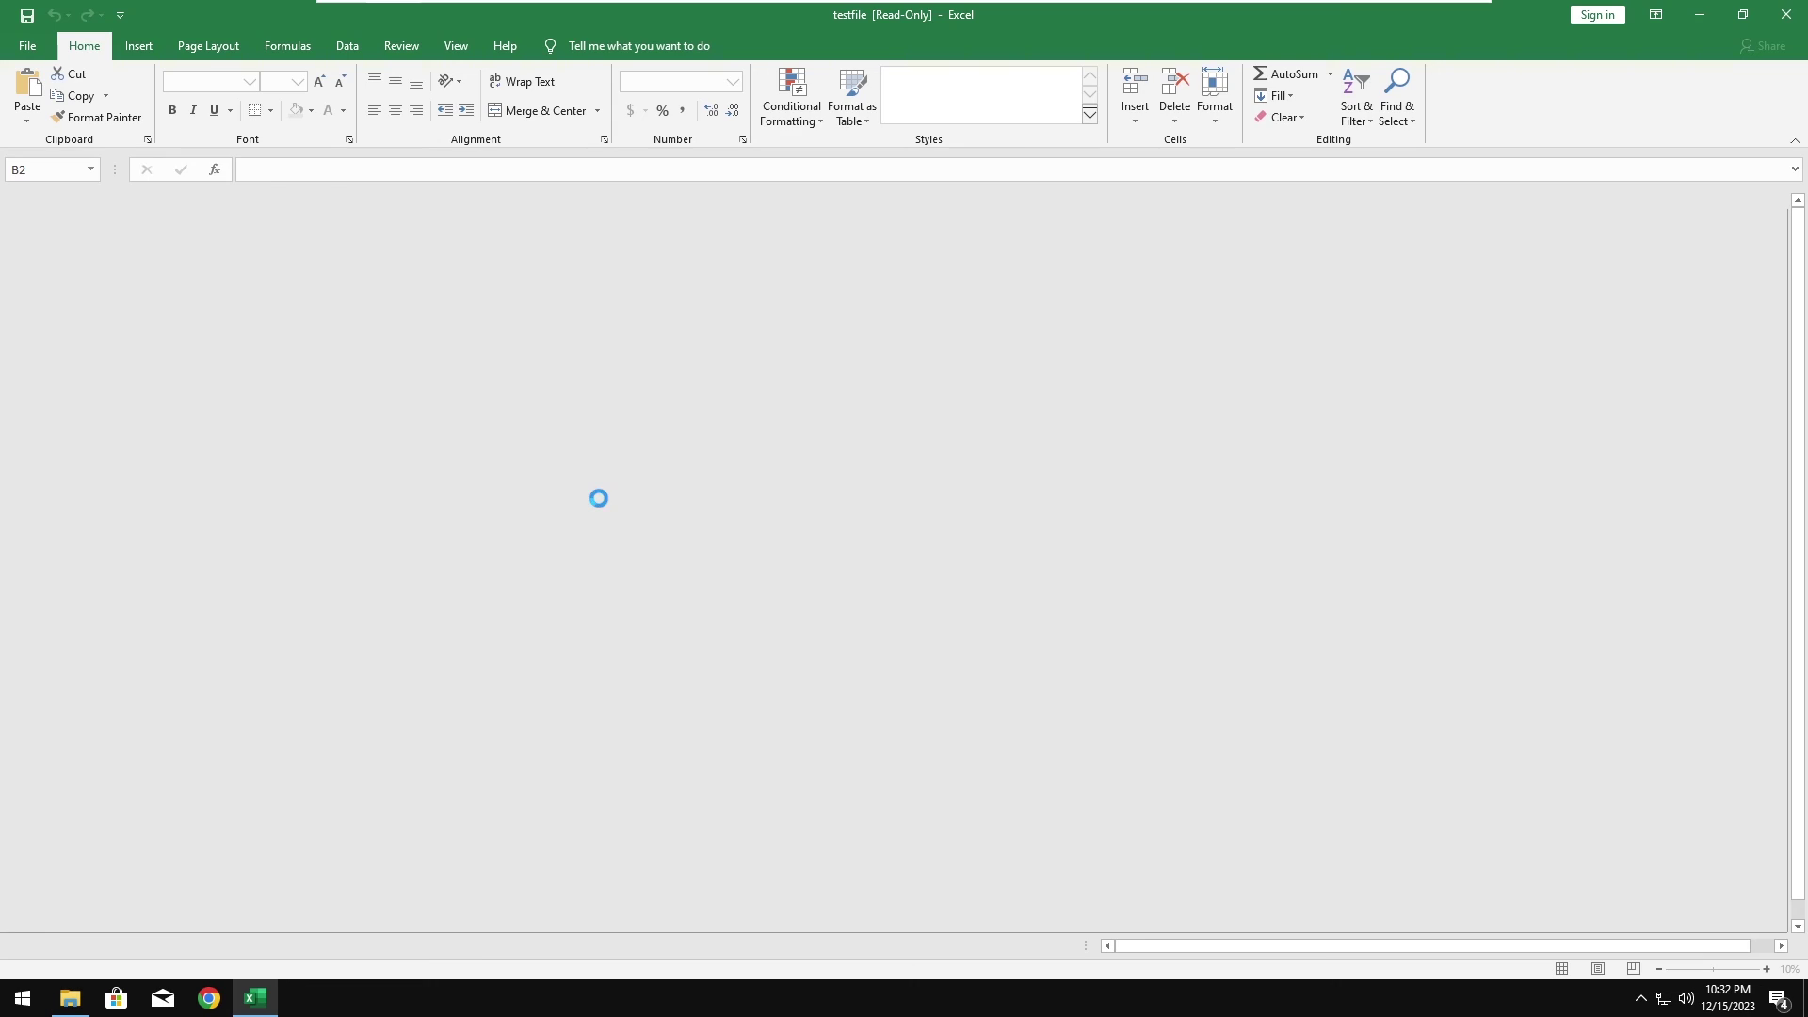
pyautogui.click(247, 219)
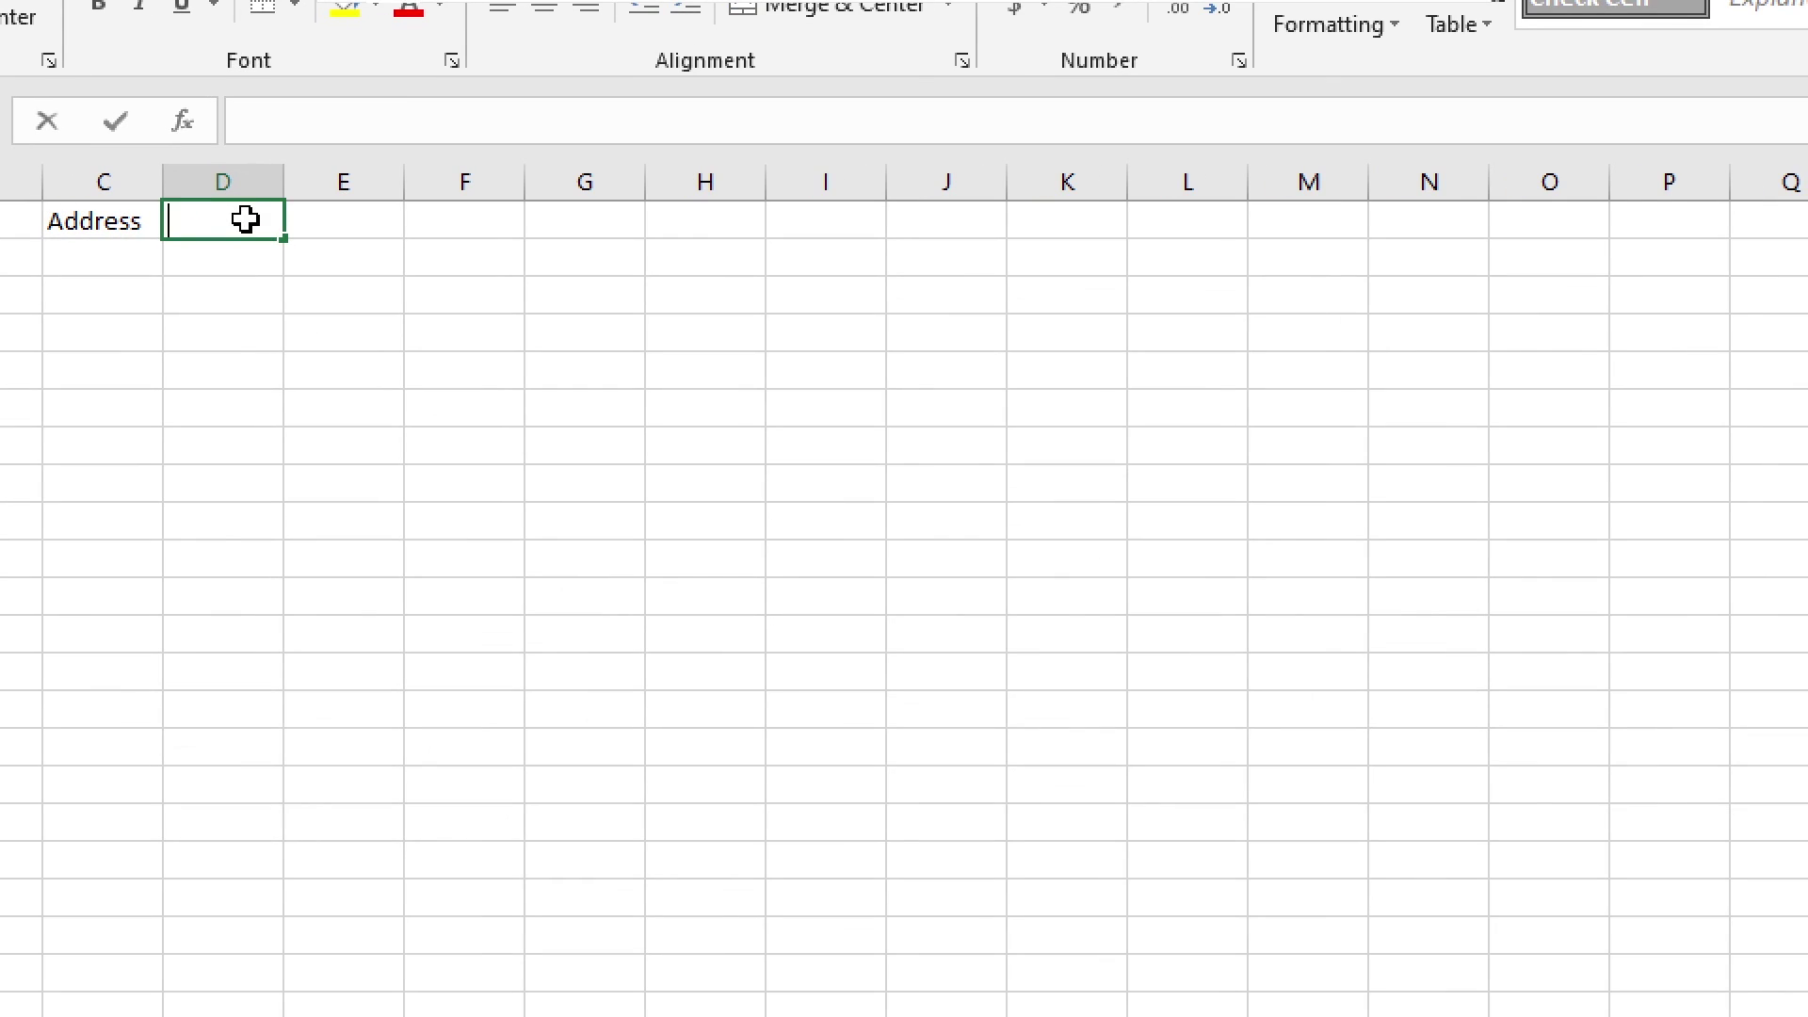
pyautogui.write('City')
pyautogui.press('Return')
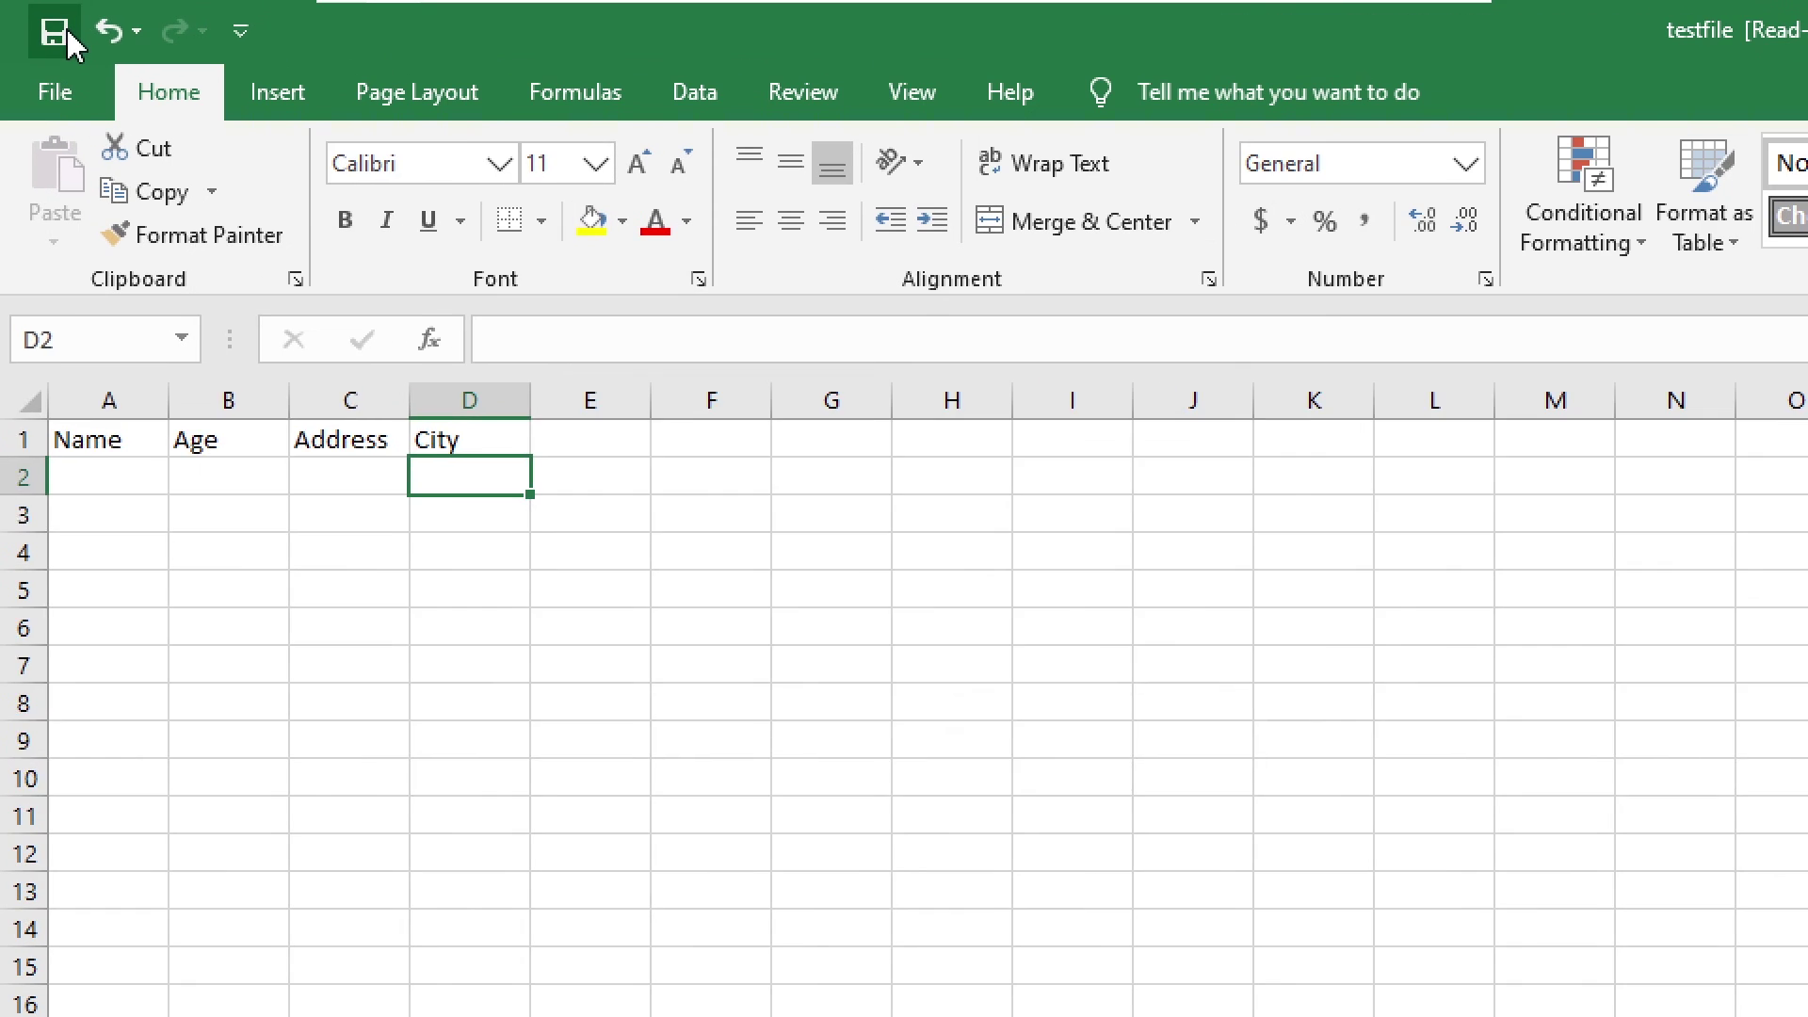
# - Try saving testfile, accept the read-only warning, and close Excel without keeping changes
pyautogui.click(56, 32)
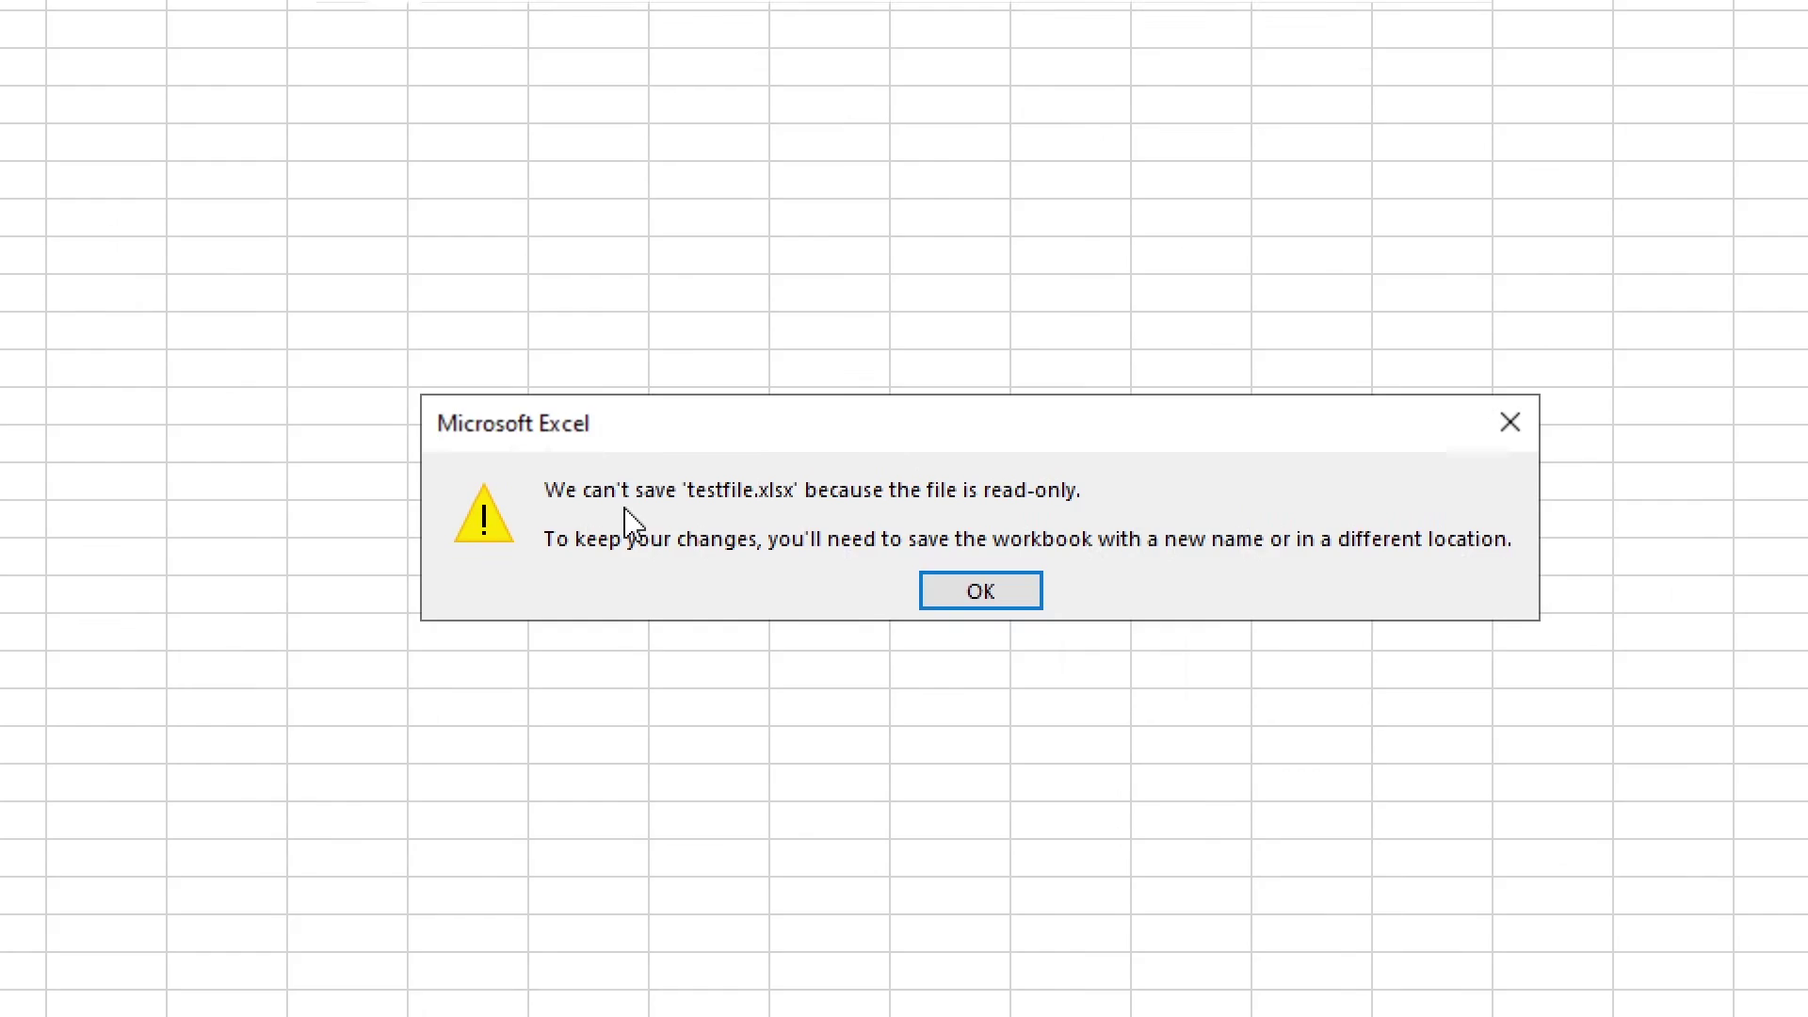
pyautogui.click(981, 591)
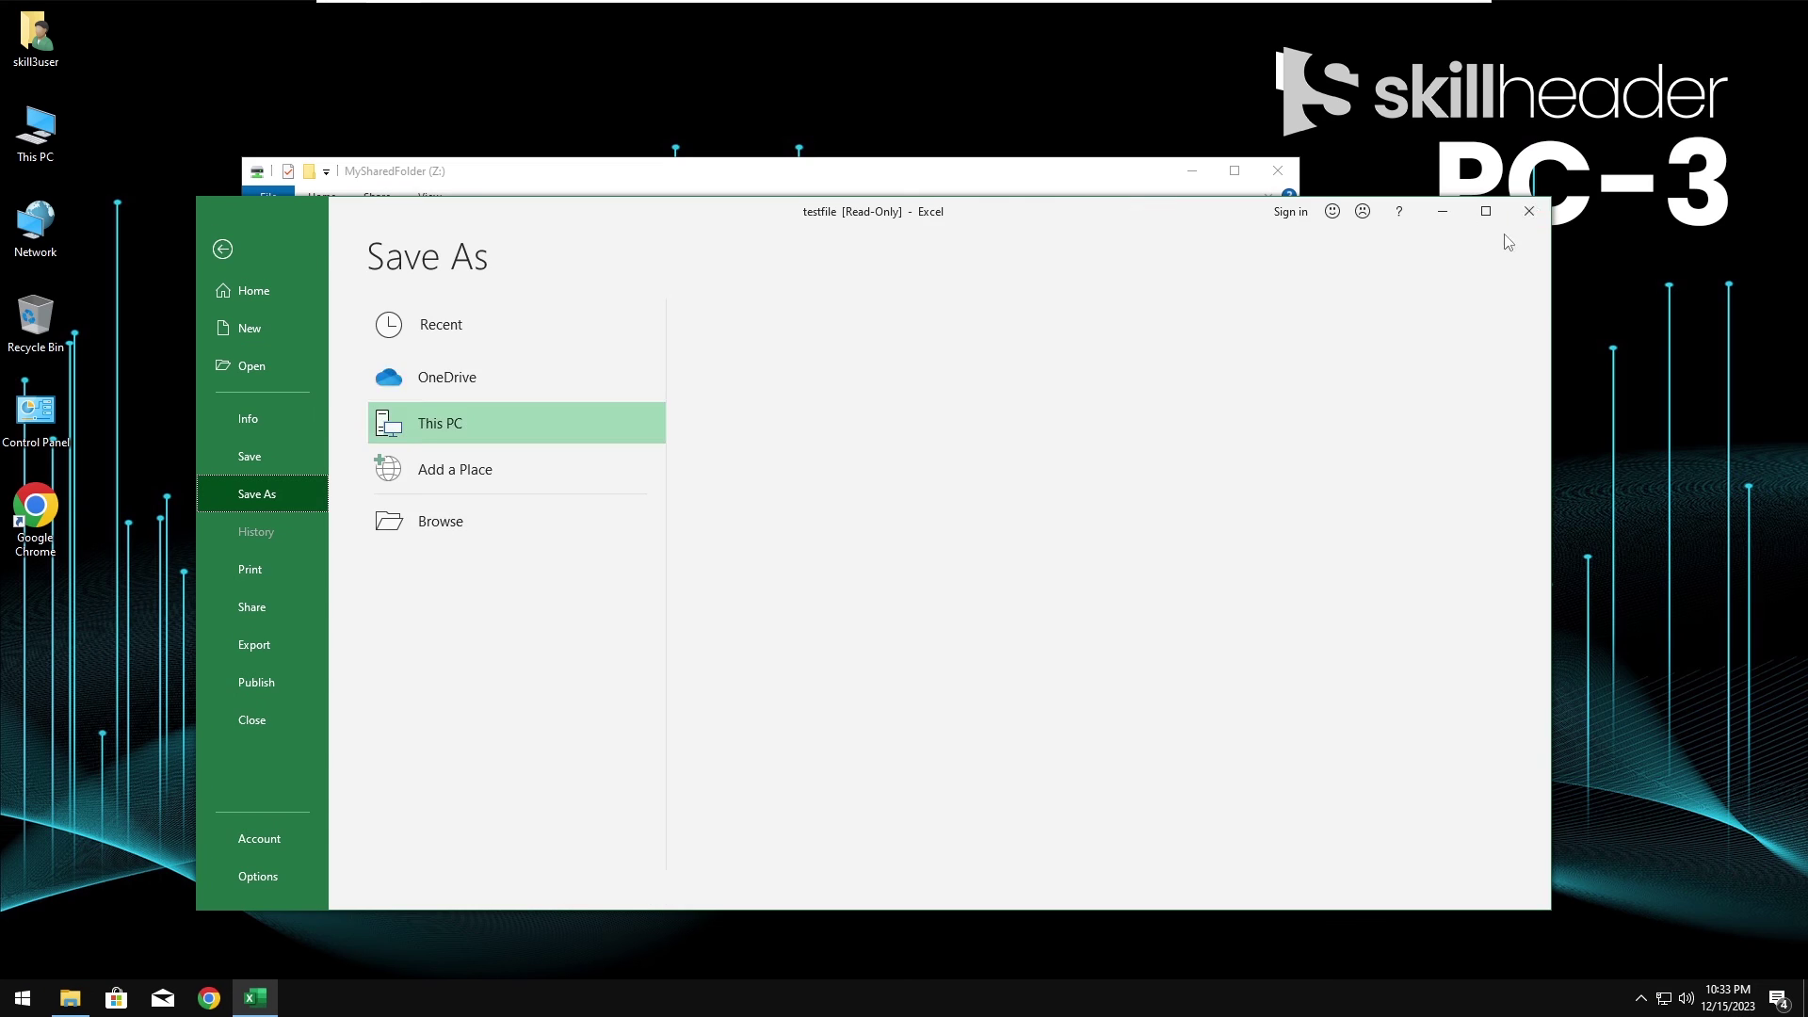
pyautogui.click(1528, 211)
pyautogui.click(908, 517)
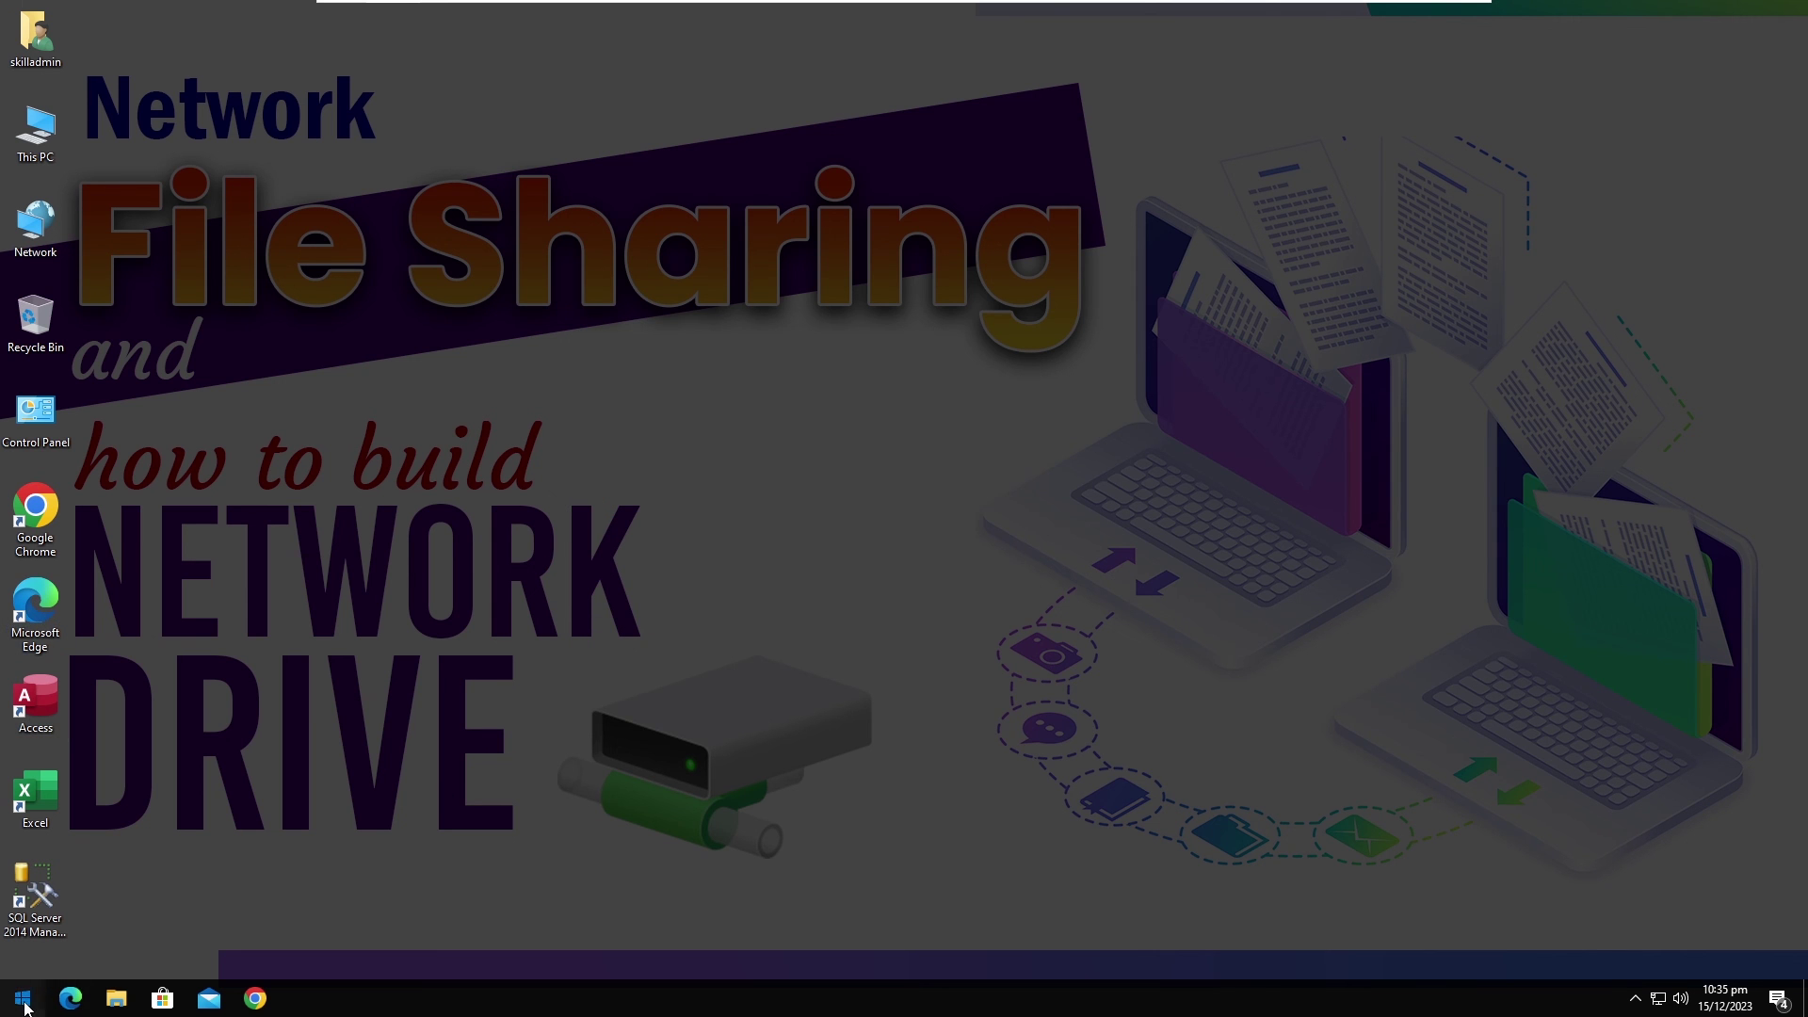
# - Show the Start menu's account options for signing out or switching to user2 or user3
pyautogui.click(22, 999)
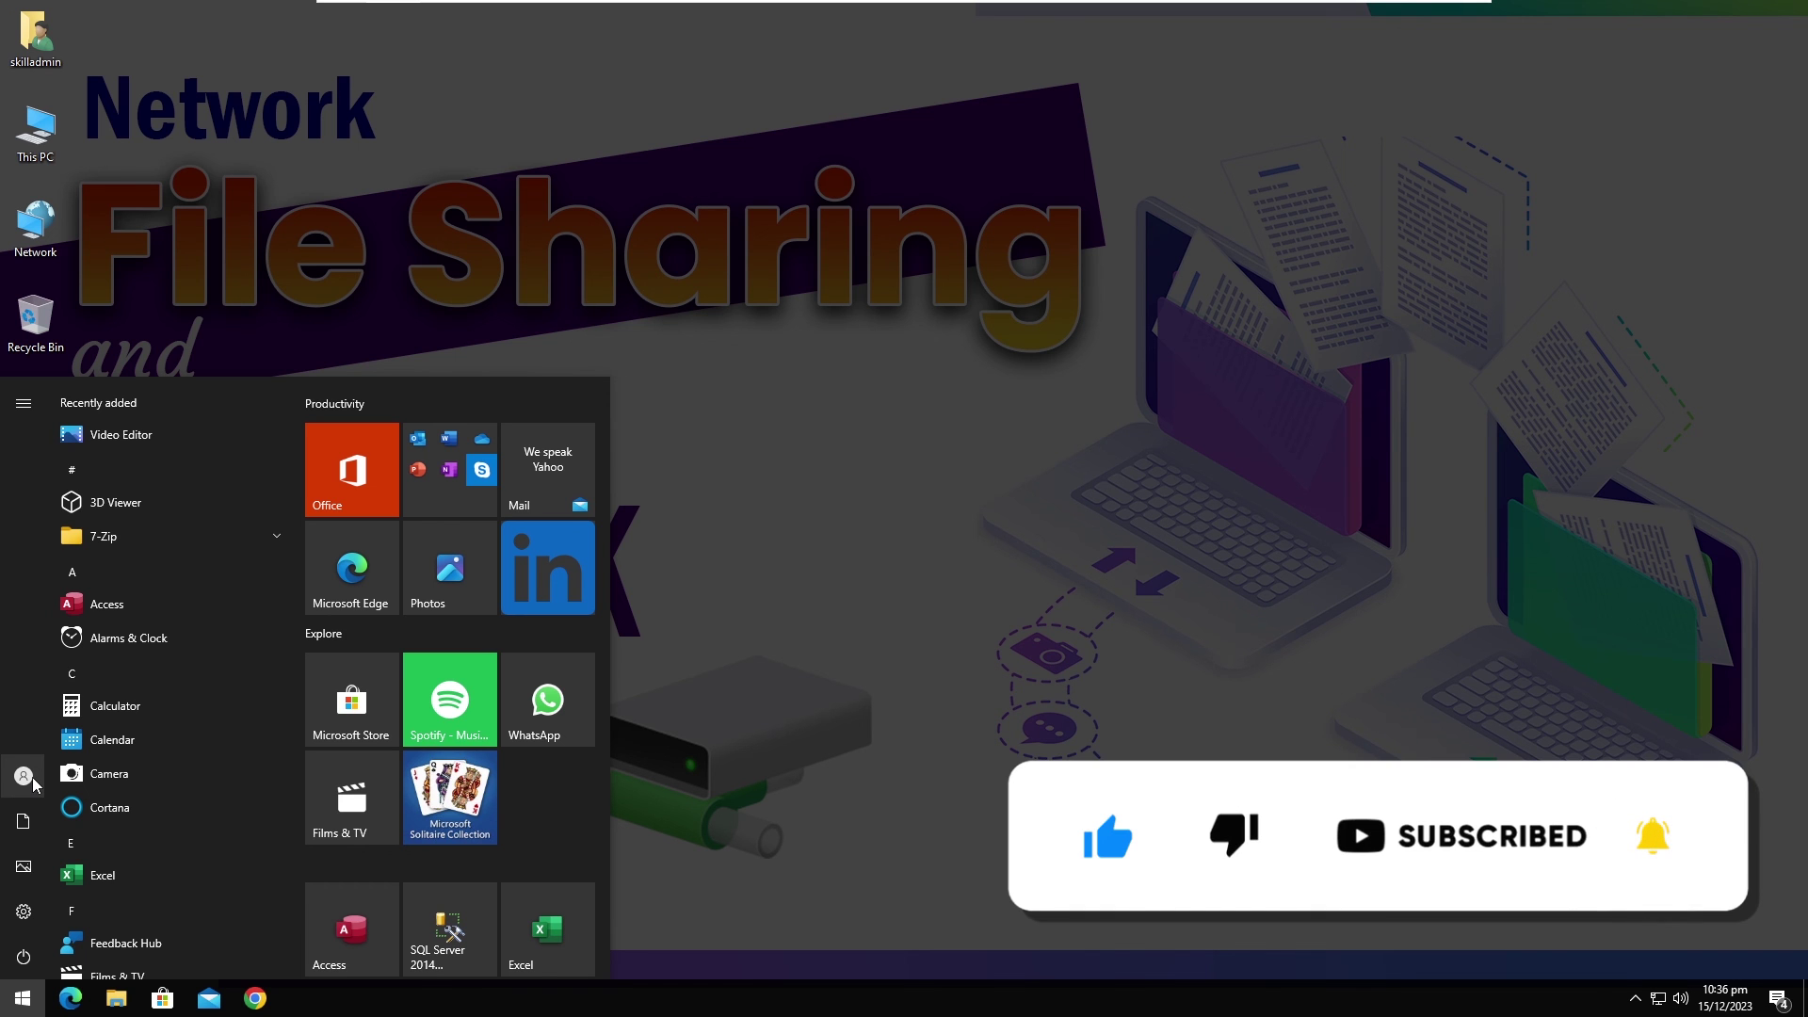
pyautogui.click(34, 783)
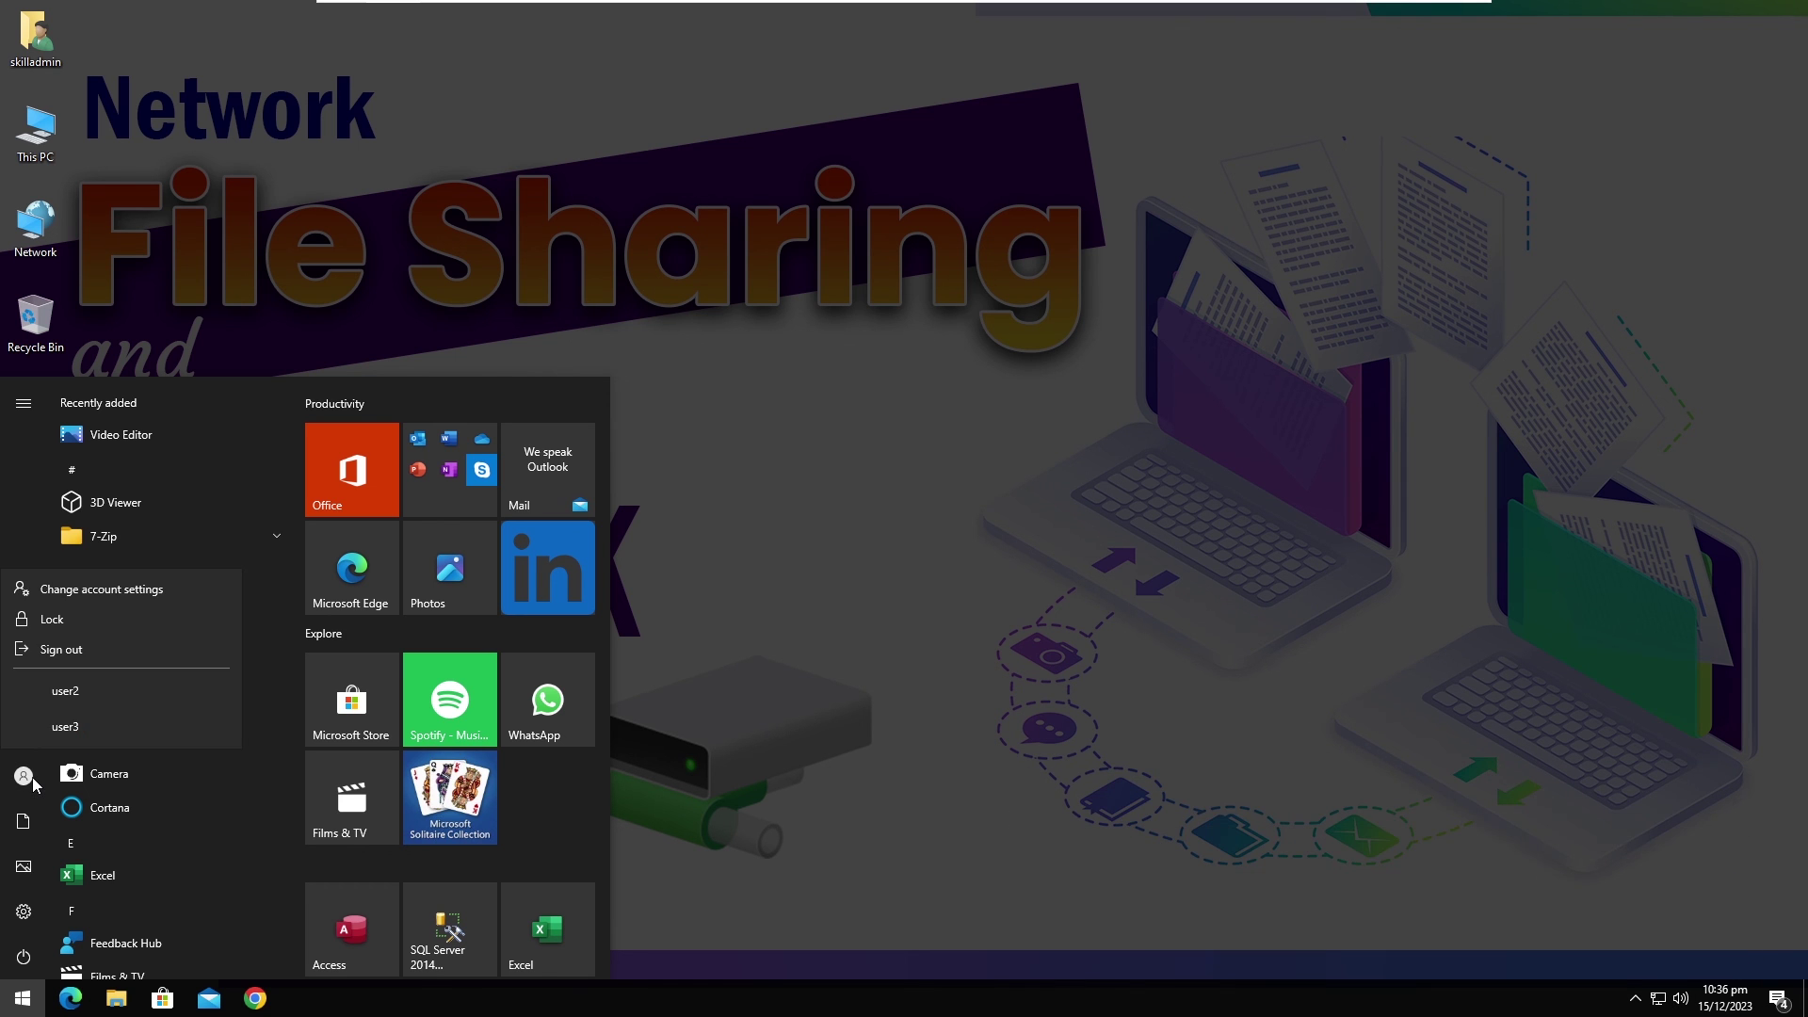